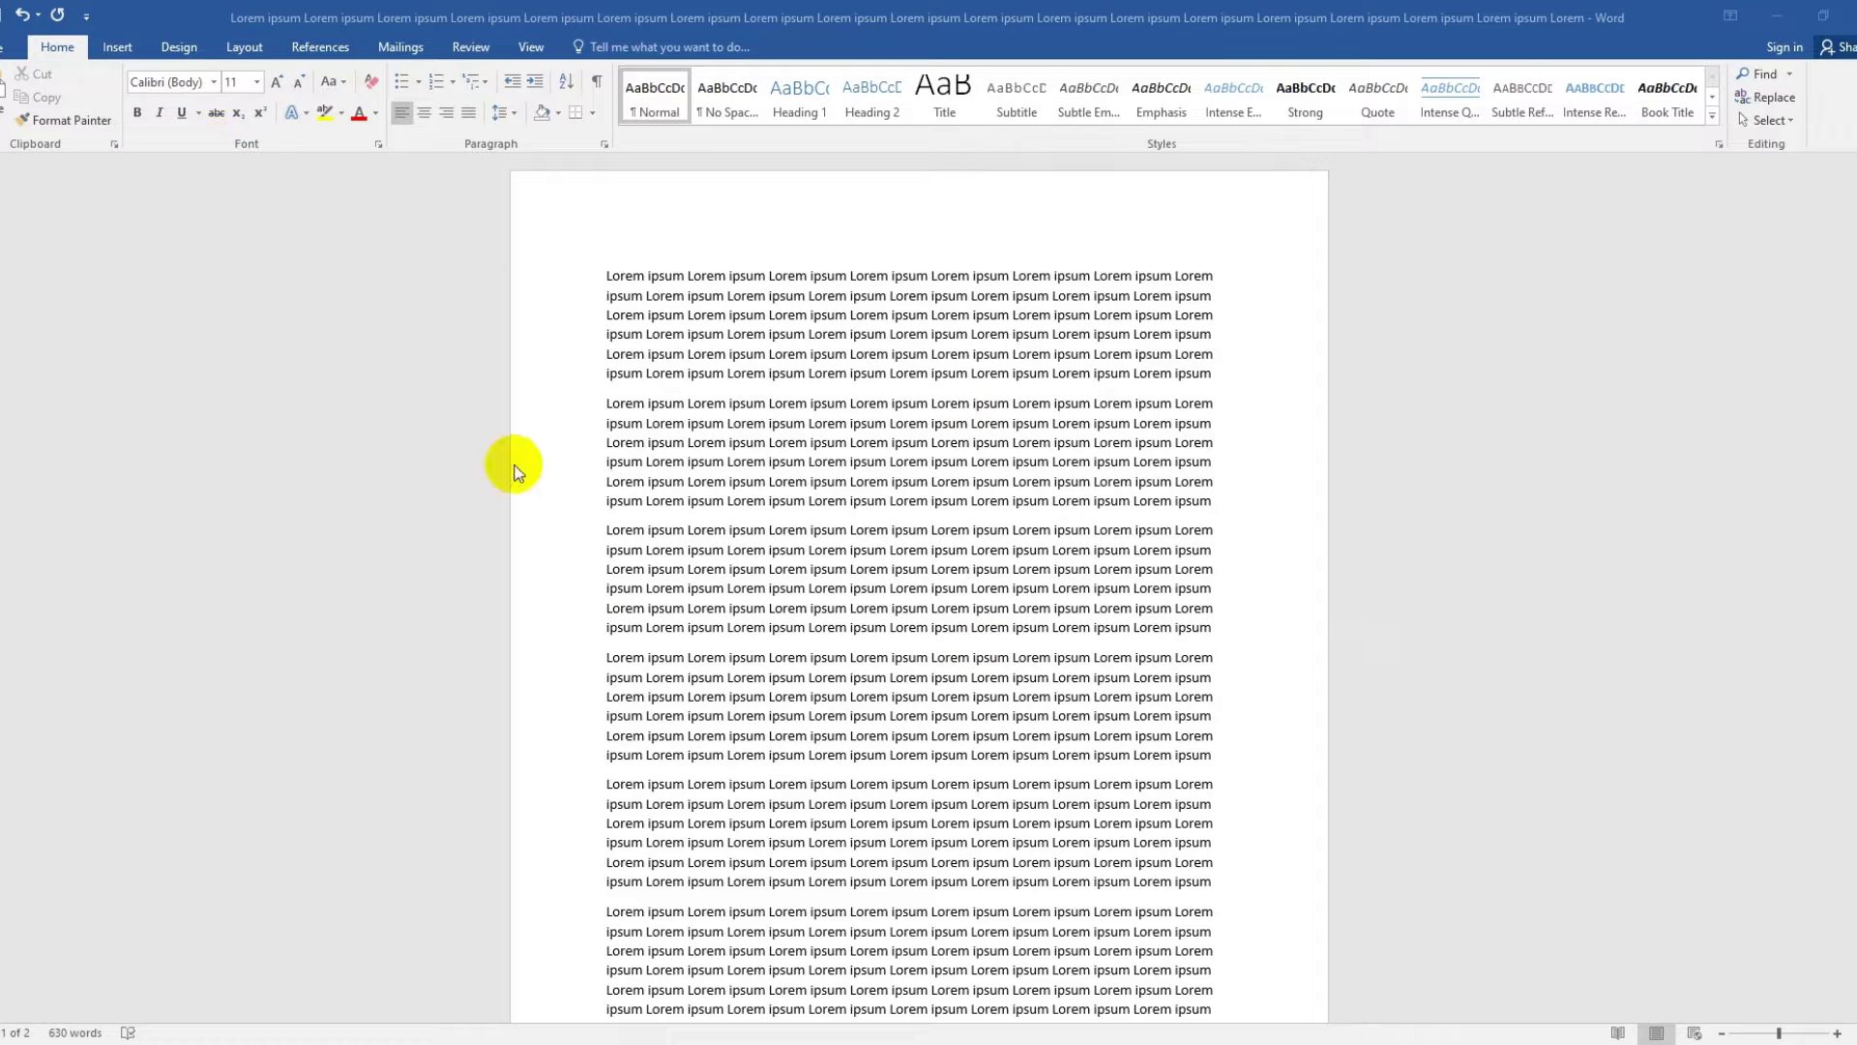
- Look through the list of available fonts, leaving the document text unformatted
{"action": "scroll", "coordinate": [997, 613], "scroll_direction": "down", "scroll_amount": 5}
{"action": "scroll", "coordinate": [1006, 784], "scroll_direction": "up", "scroll_amount": 5}
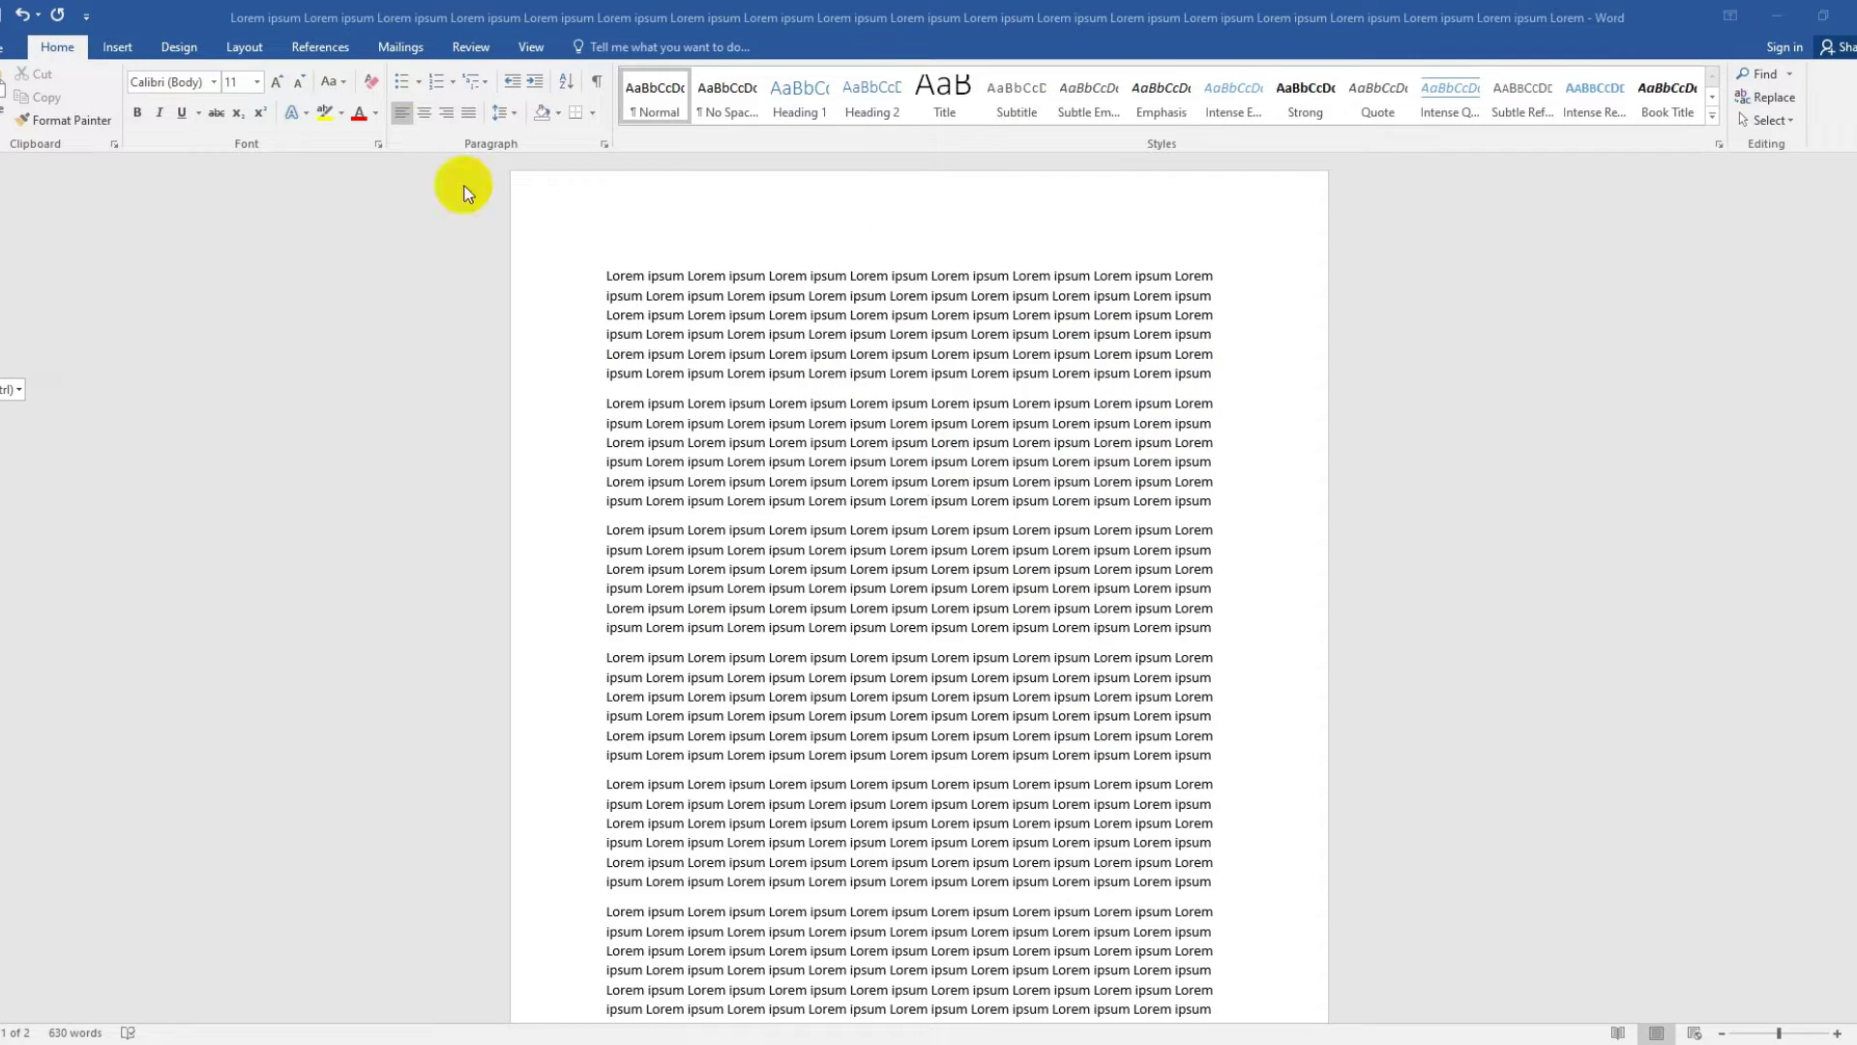
{"action": "left_click", "coordinate": [184, 85]}
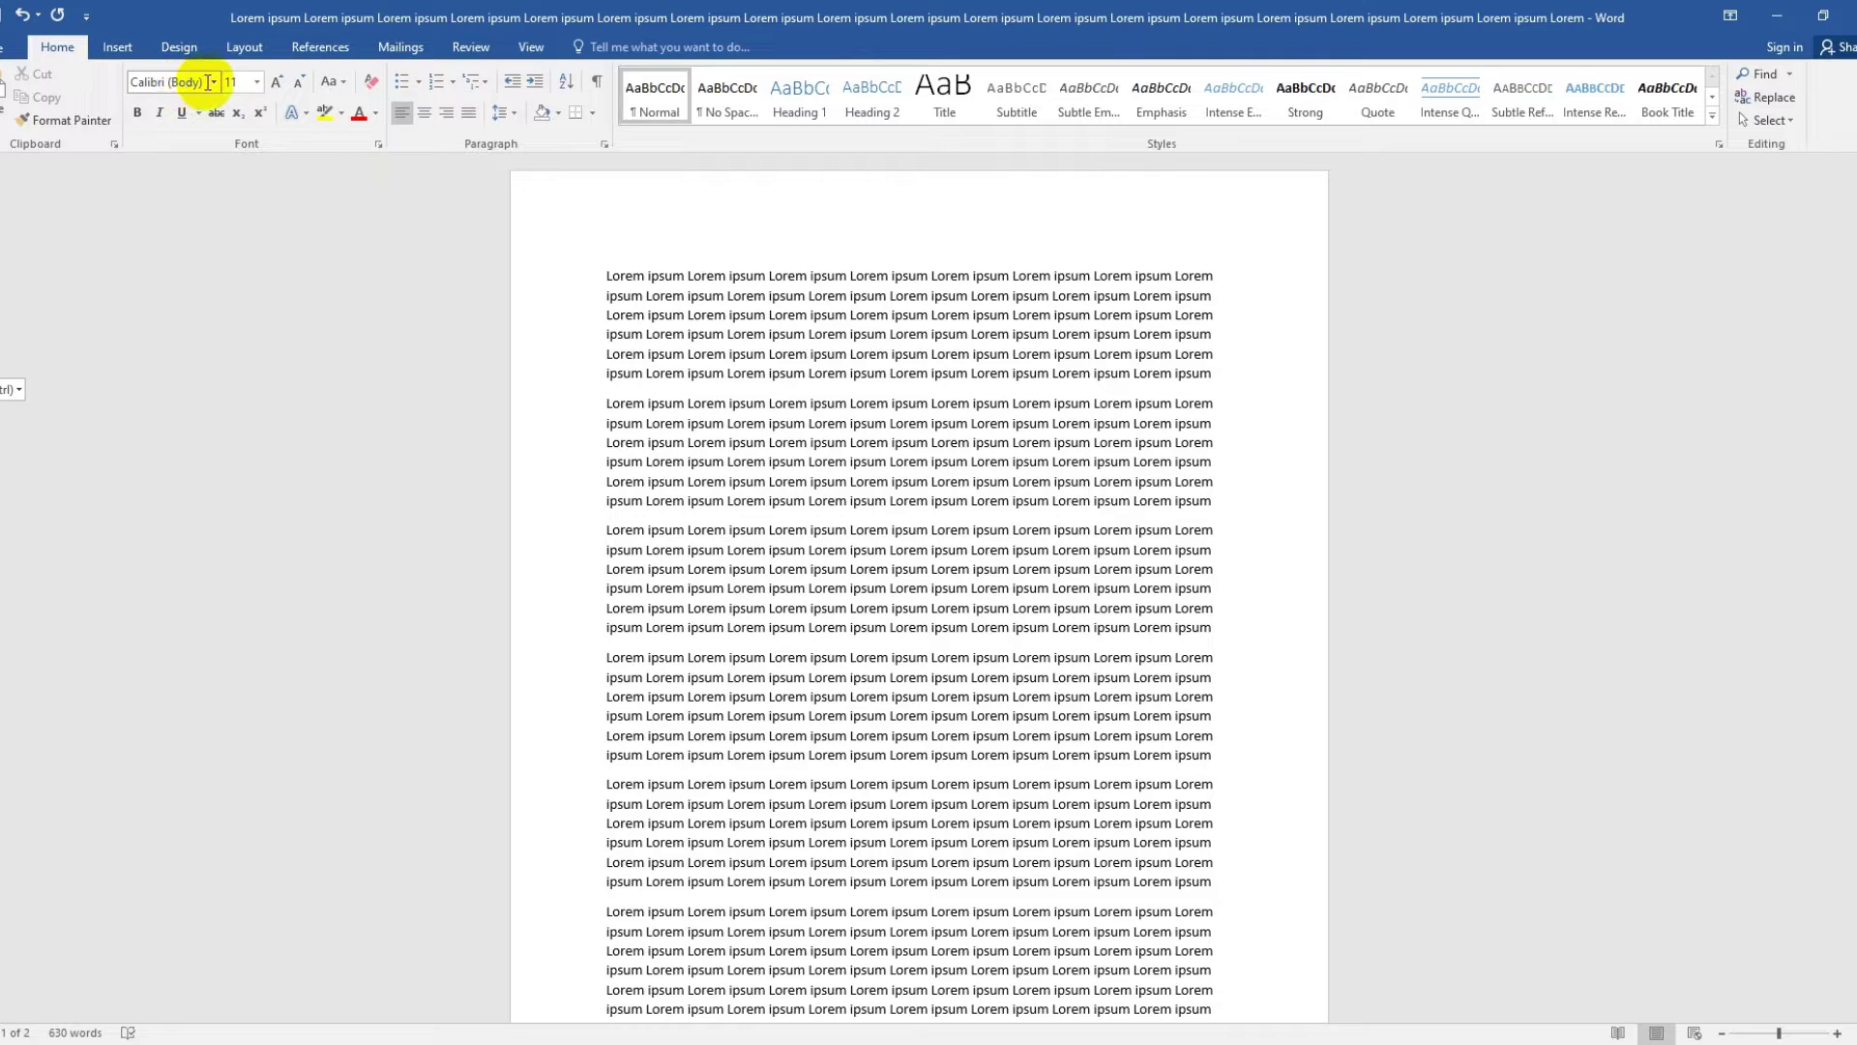
{"action": "left_click", "coordinate": [213, 82]}
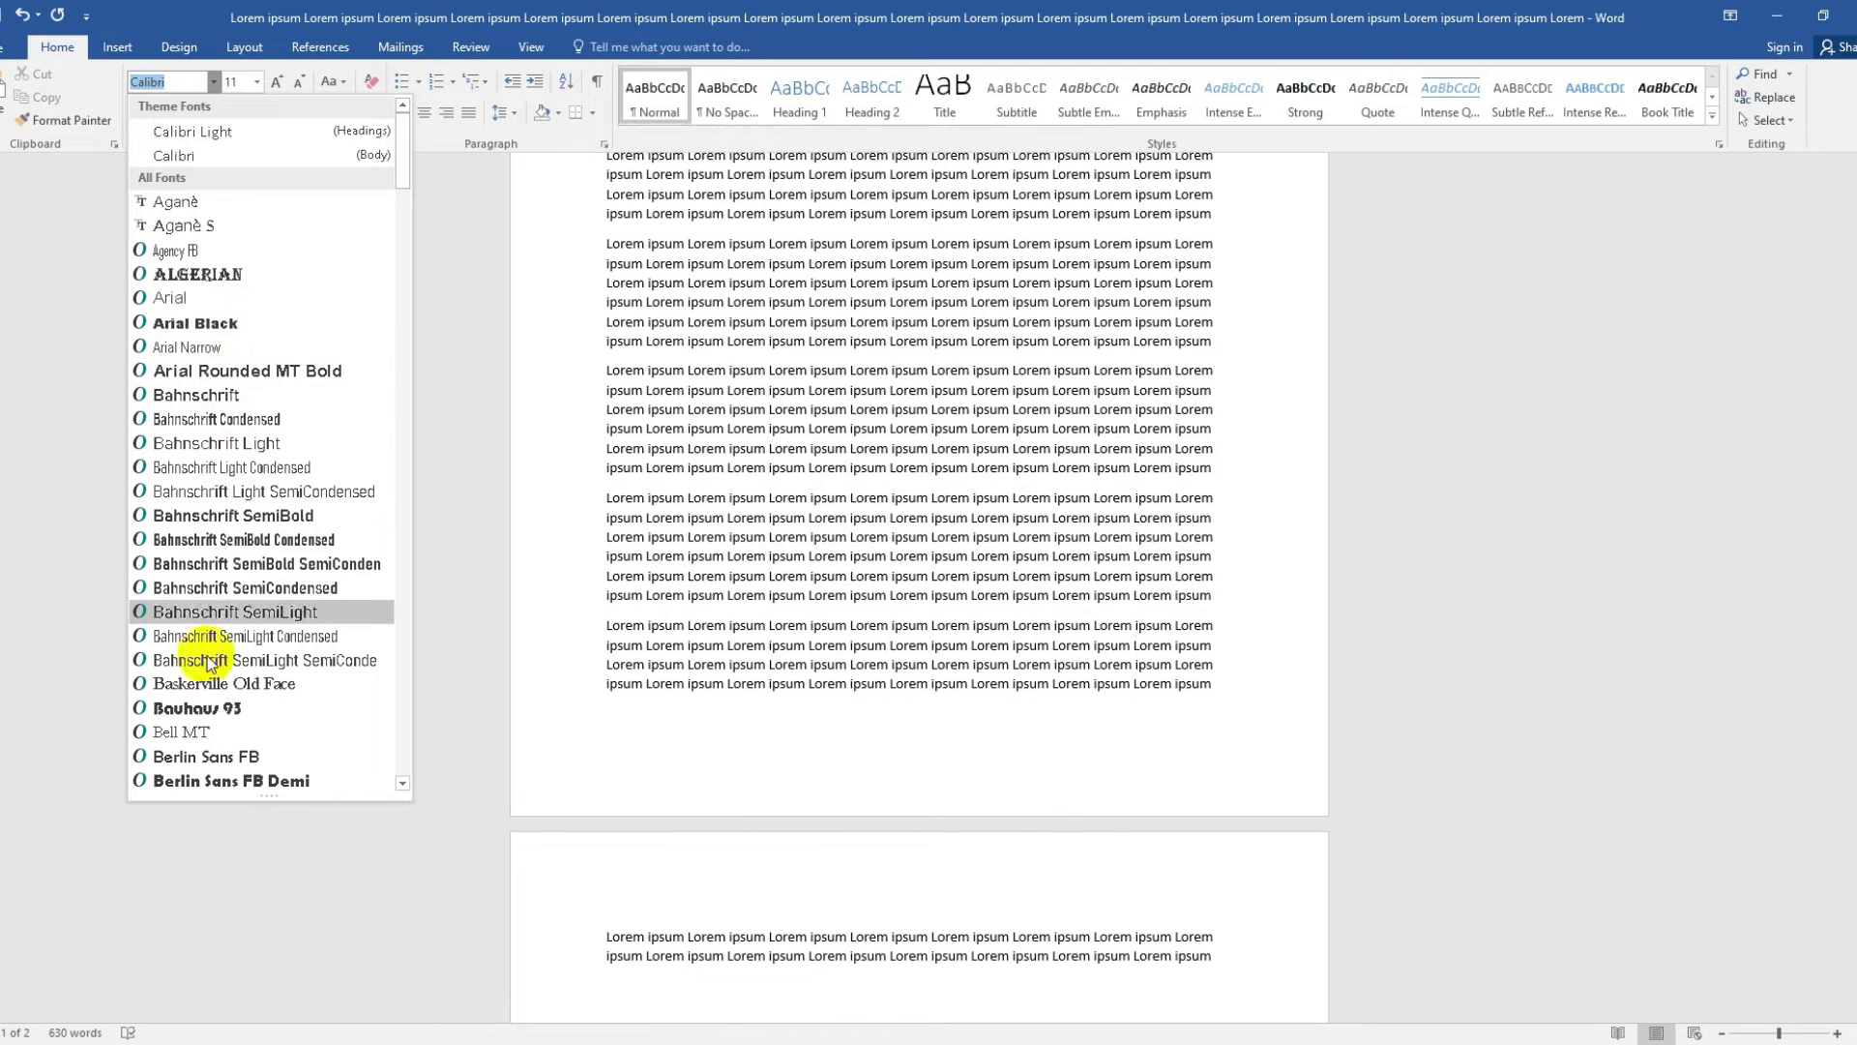
{"action": "scroll", "coordinate": [203, 667], "scroll_direction": "down", "scroll_amount": 6}
{"action": "scroll", "coordinate": [232, 688], "scroll_direction": "up", "scroll_amount": 7}
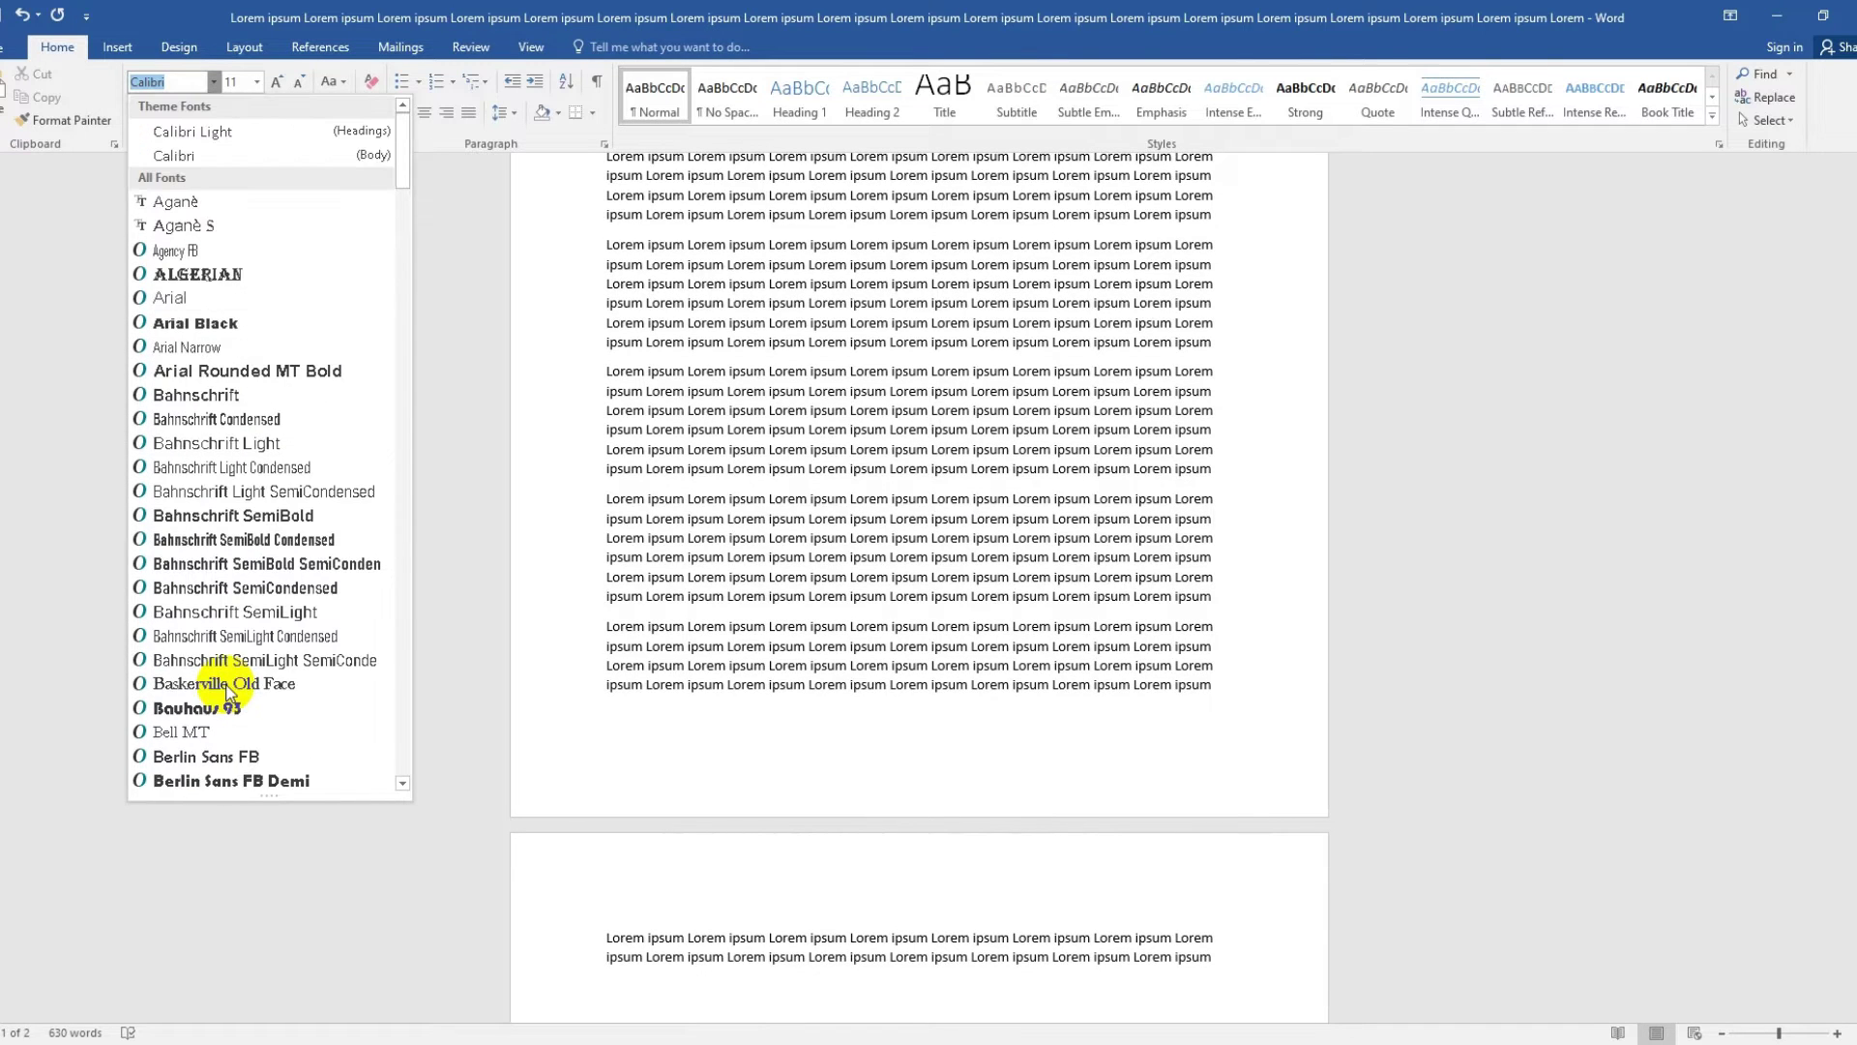
{"action": "scroll", "coordinate": [208, 689], "scroll_direction": "down", "scroll_amount": 1}
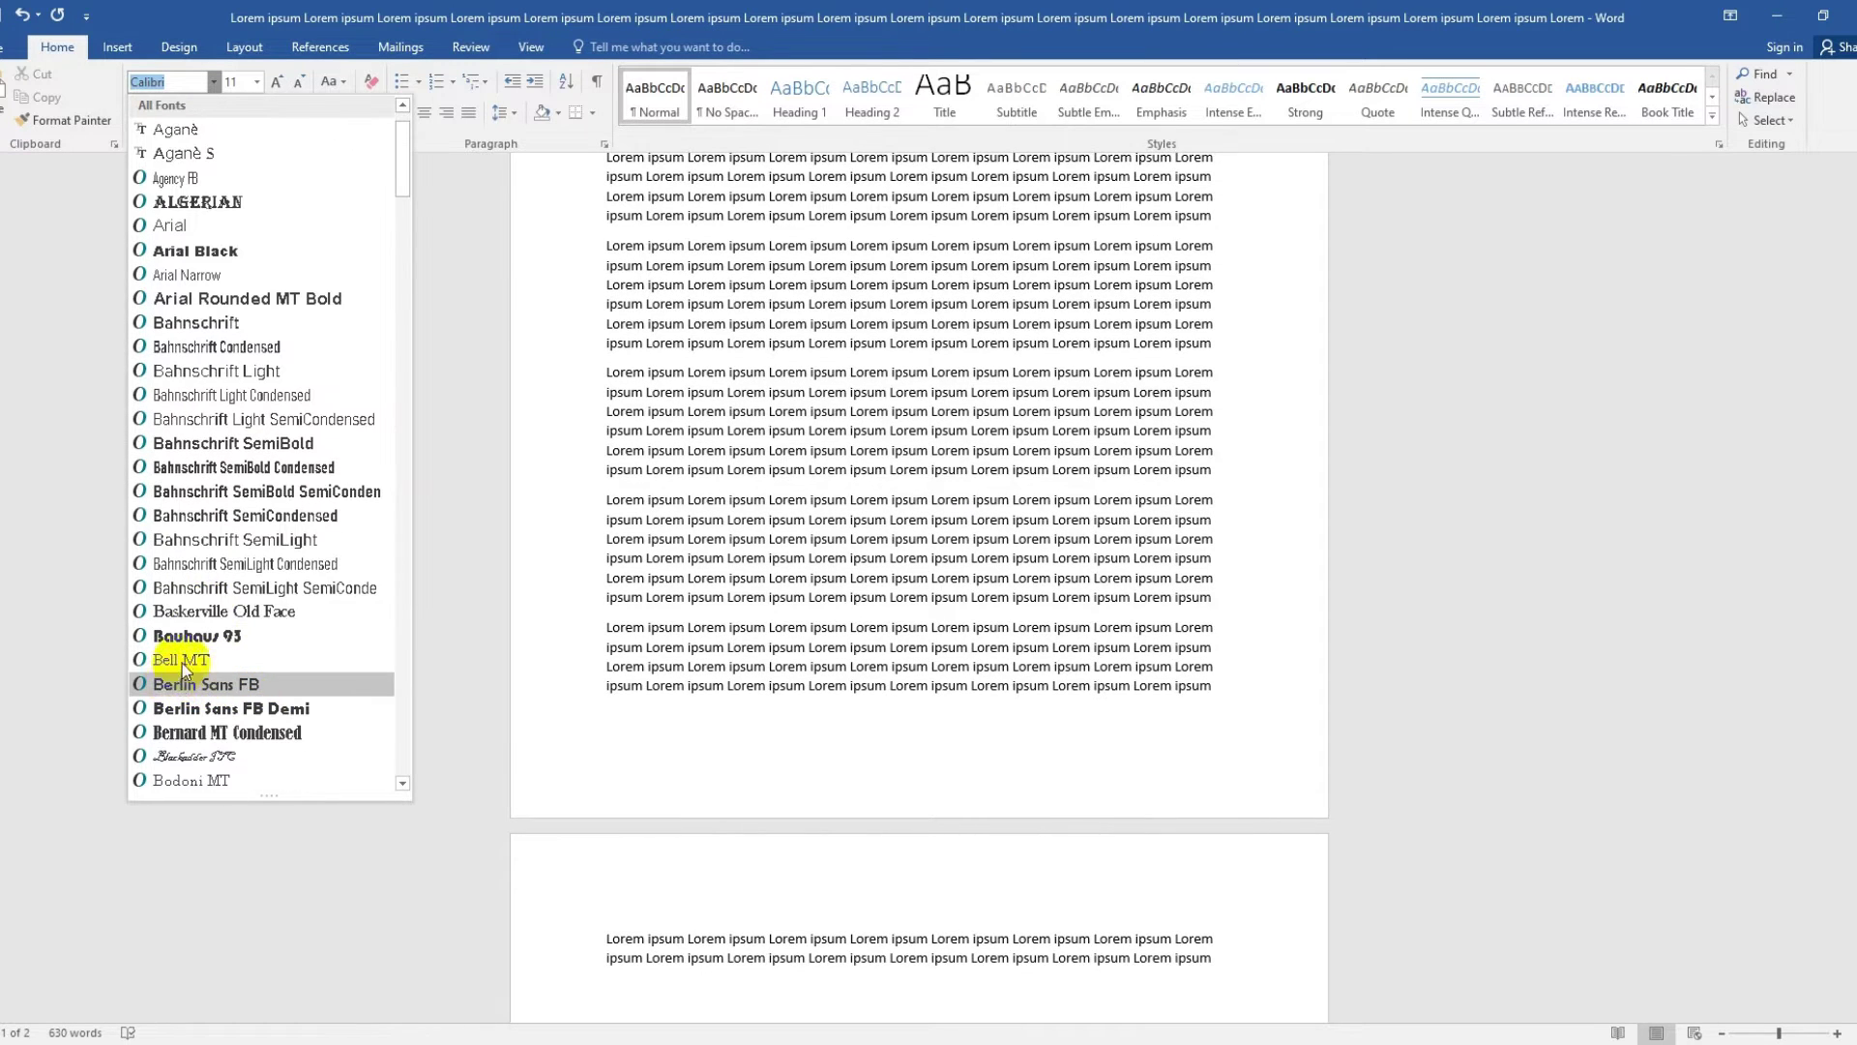
{"action": "scroll", "coordinate": [264, 616], "scroll_direction": "up", "scroll_amount": 1}
{"action": "scroll", "coordinate": [1171, 465], "scroll_direction": "up", "scroll_amount": 7}
{"action": "left_click", "coordinate": [1203, 386]}
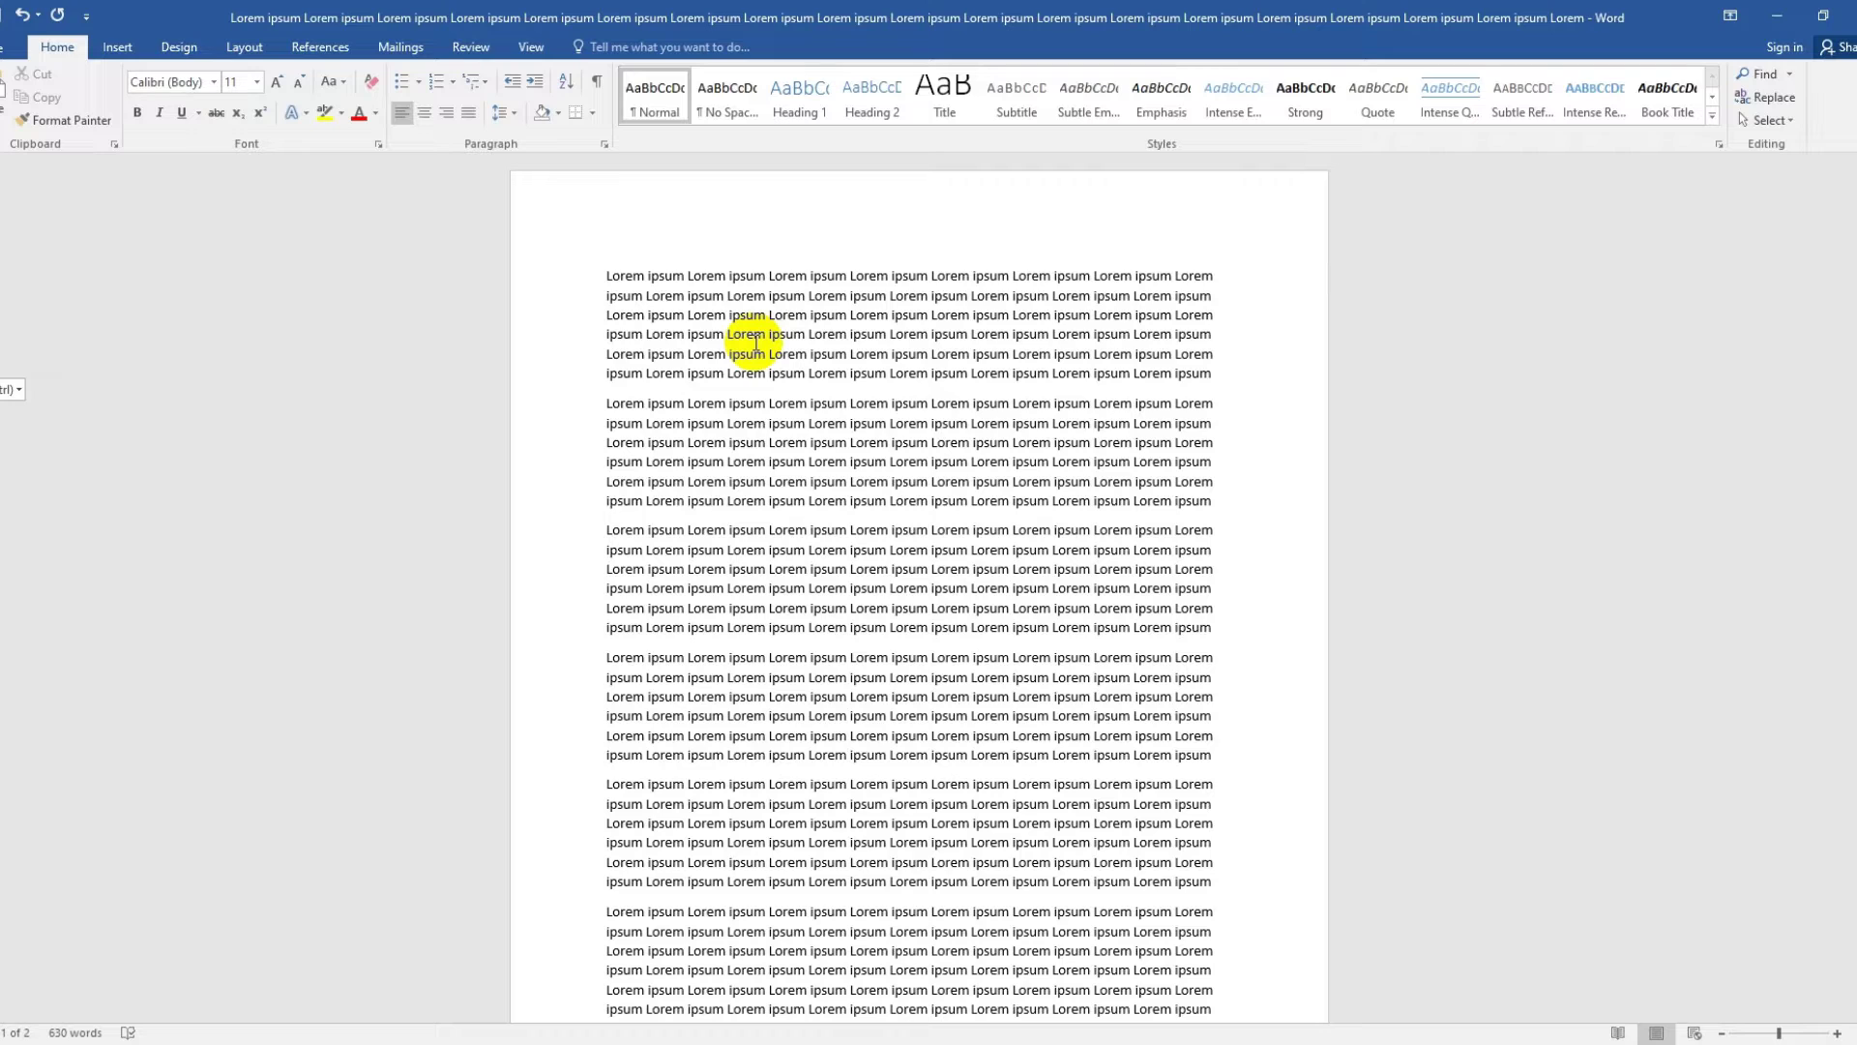
- Try selecting the first paragraph and the second paragraph, and preview fonts on the second one without applying any
{"action": "left_click_drag", "start_coordinate": [1213, 380], "coordinate": [600, 278]}
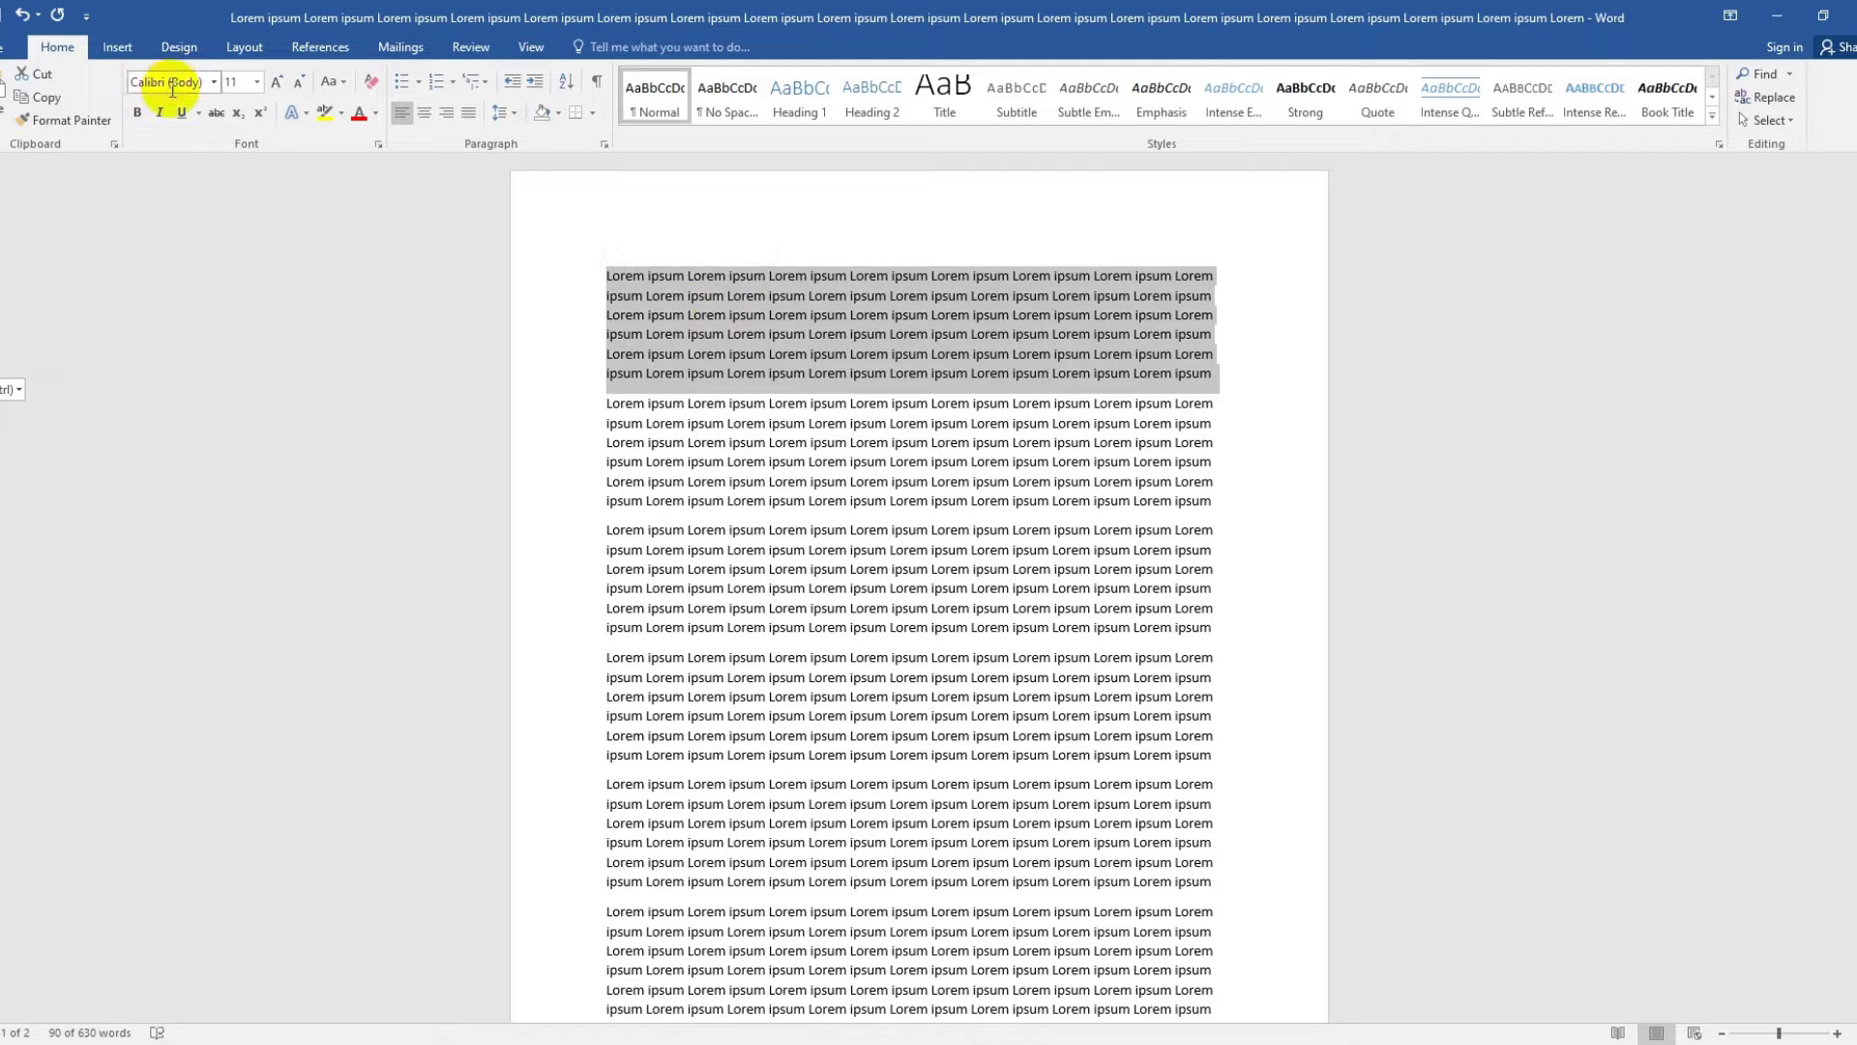
{"action": "left_click", "coordinate": [972, 471]}
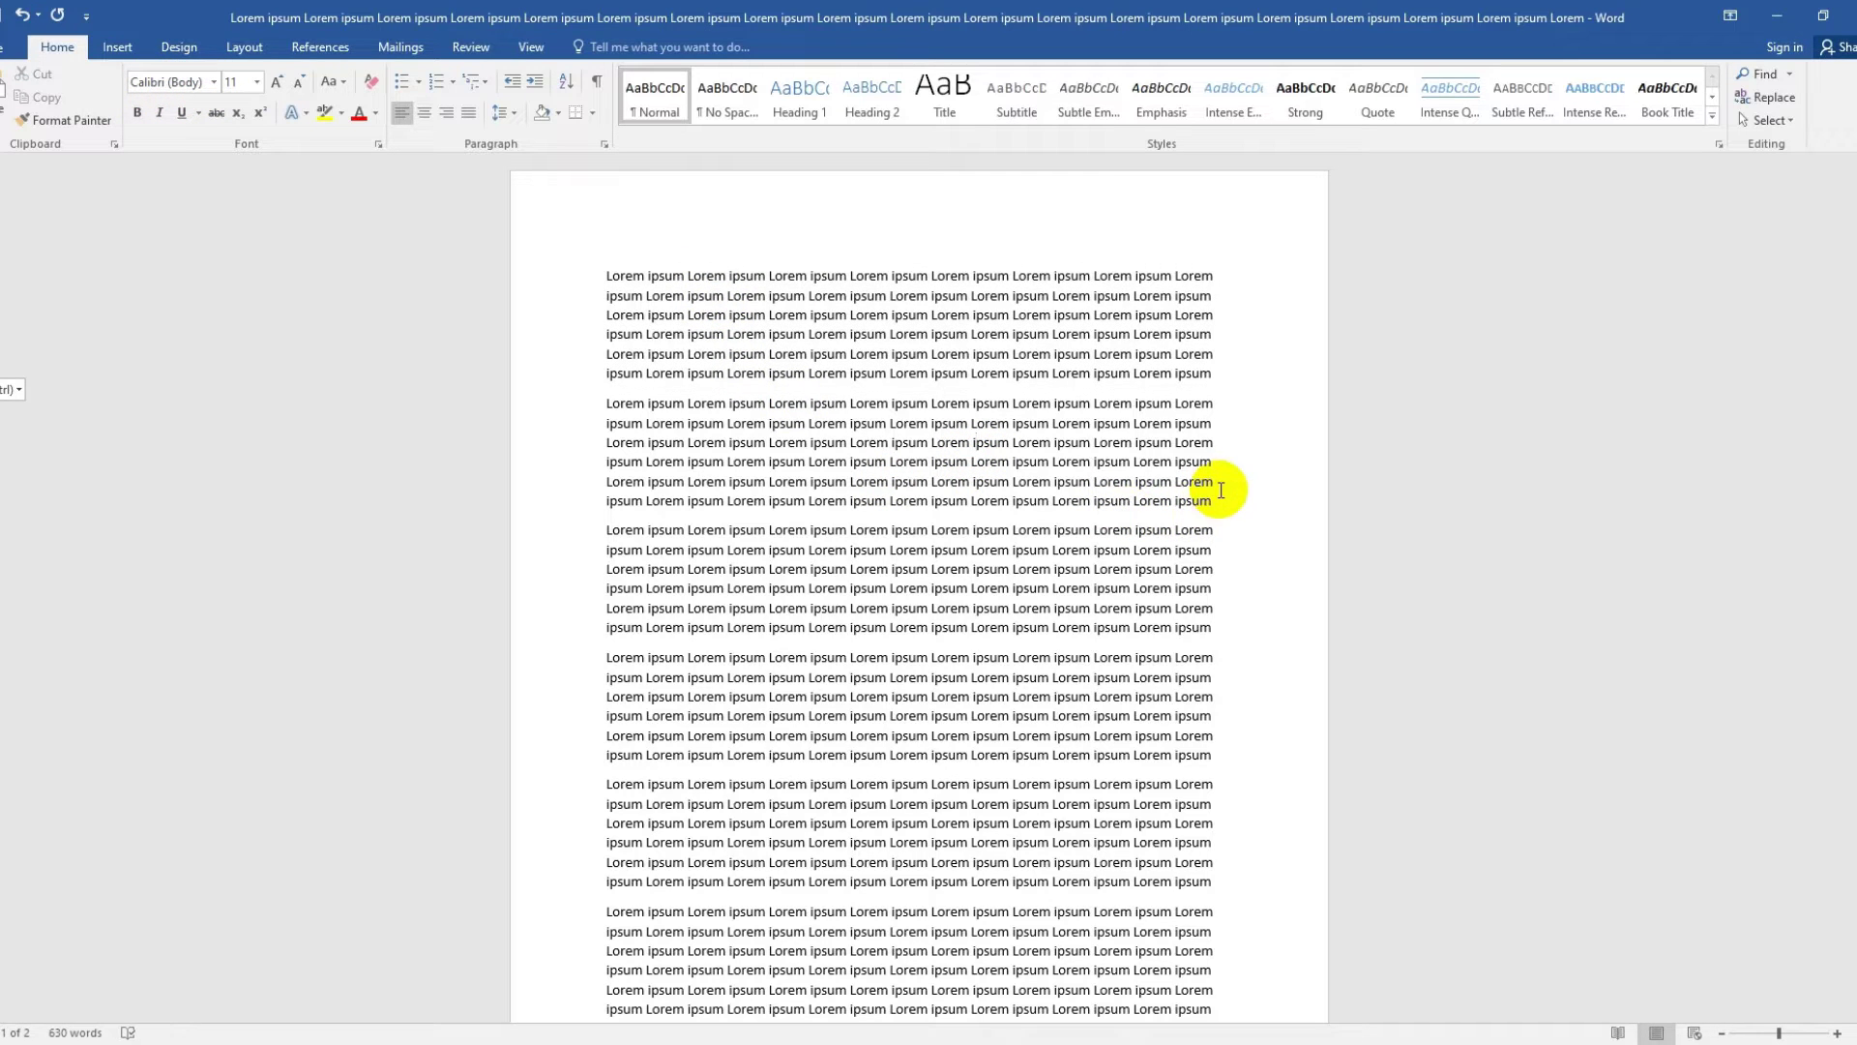
{"action": "left_click_drag", "start_coordinate": [1211, 505], "coordinate": [593, 401]}
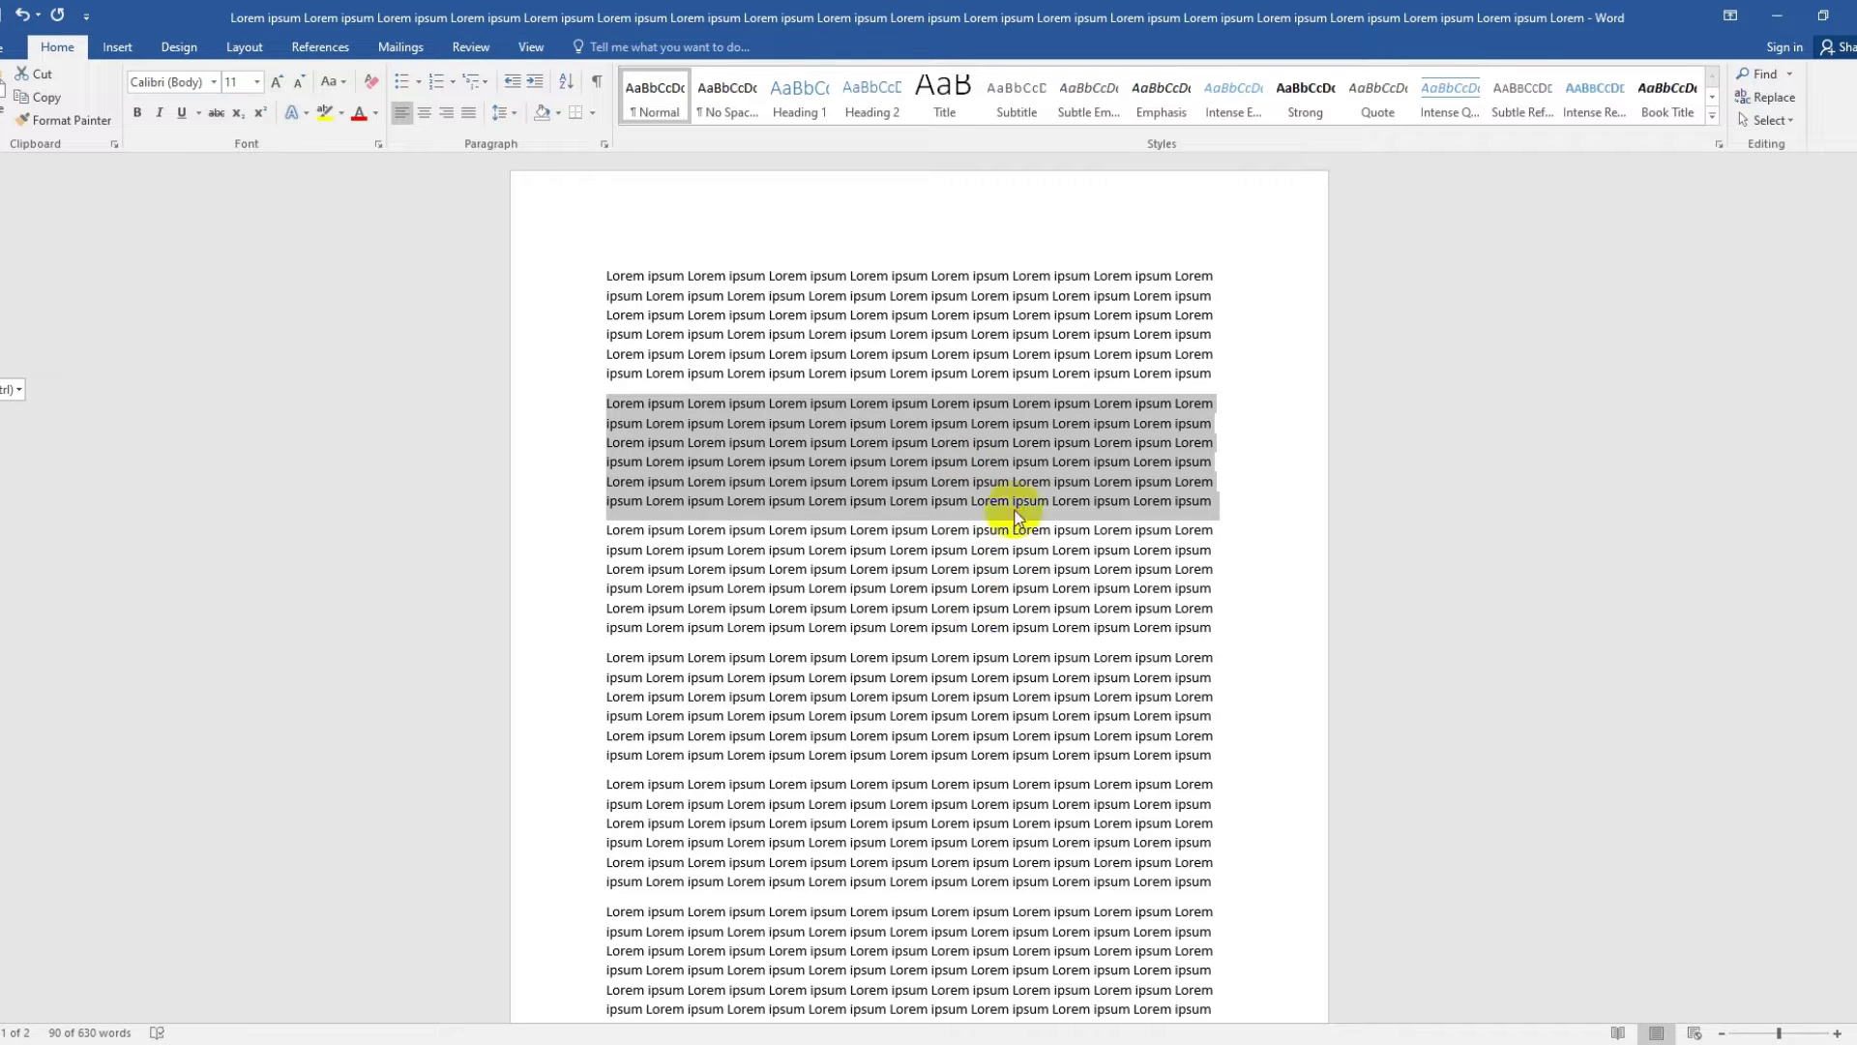
{"action": "left_click", "coordinate": [1009, 481]}
{"action": "left_click_drag", "start_coordinate": [607, 404], "coordinate": [1204, 501]}
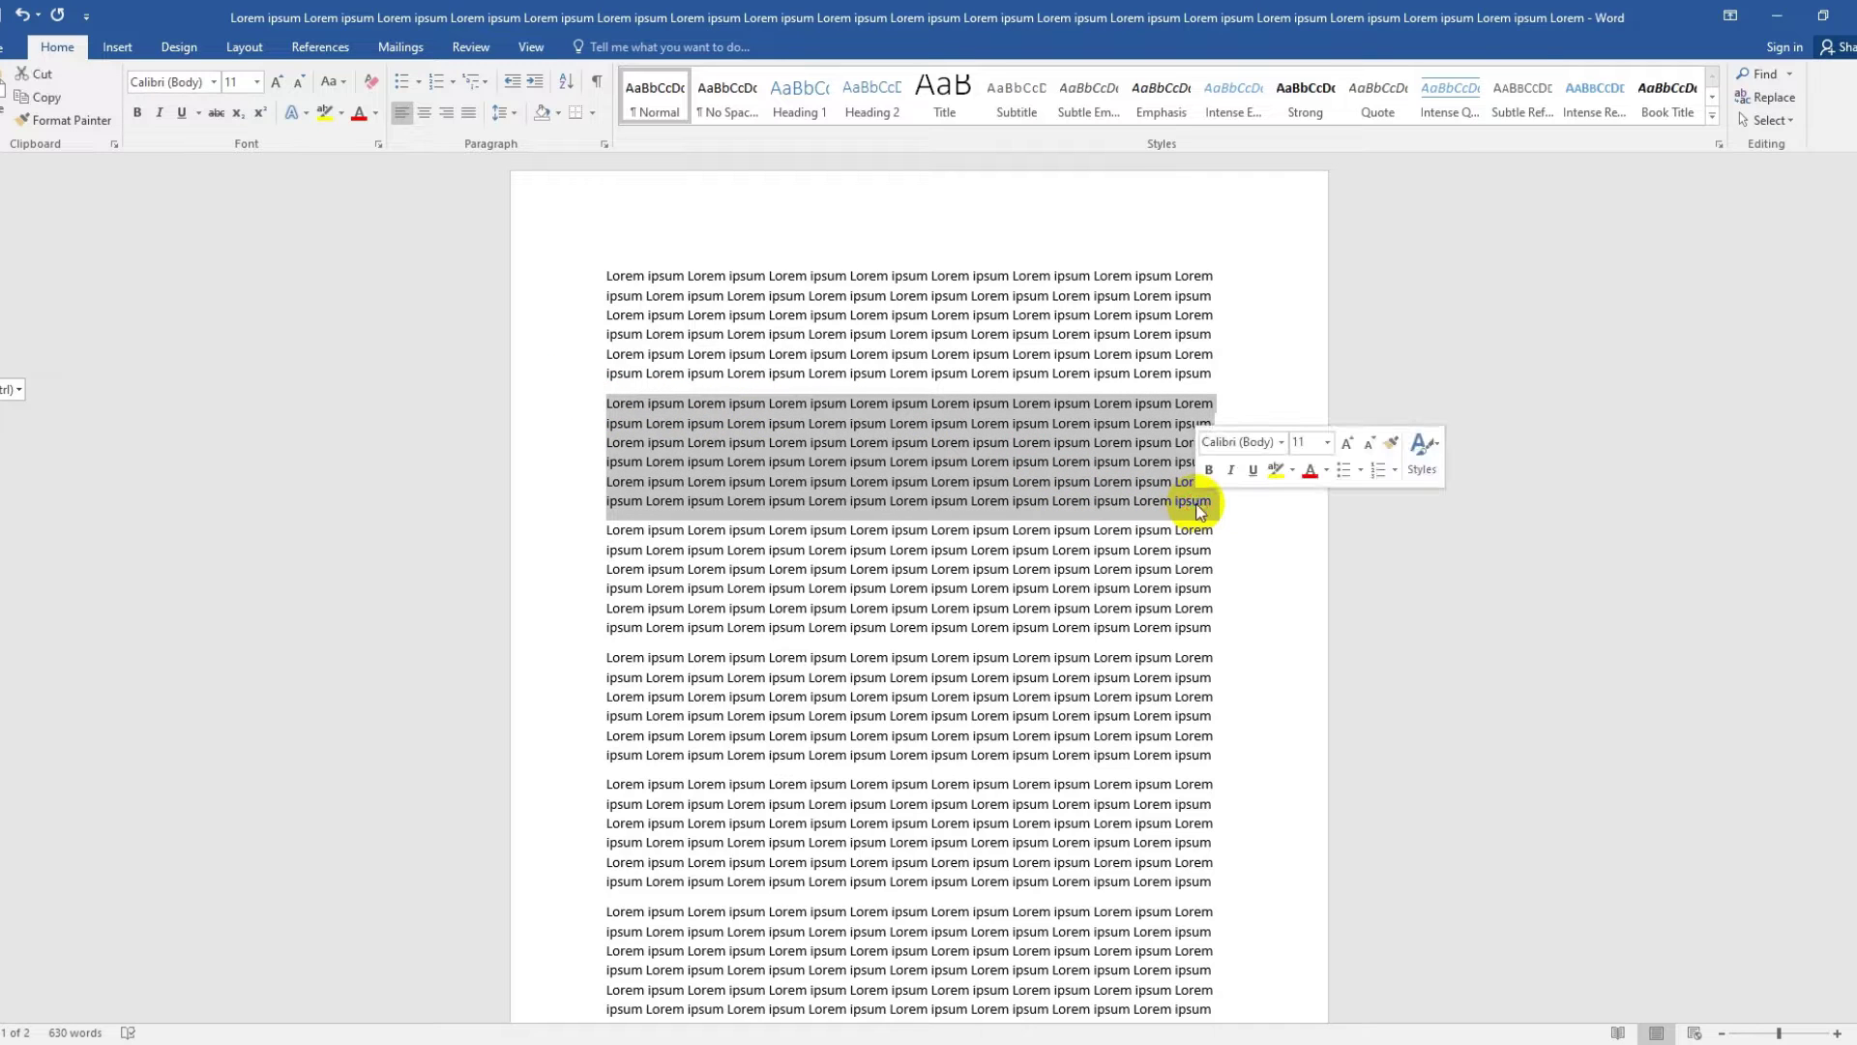
{"action": "triple_click", "coordinate": [829, 466]}
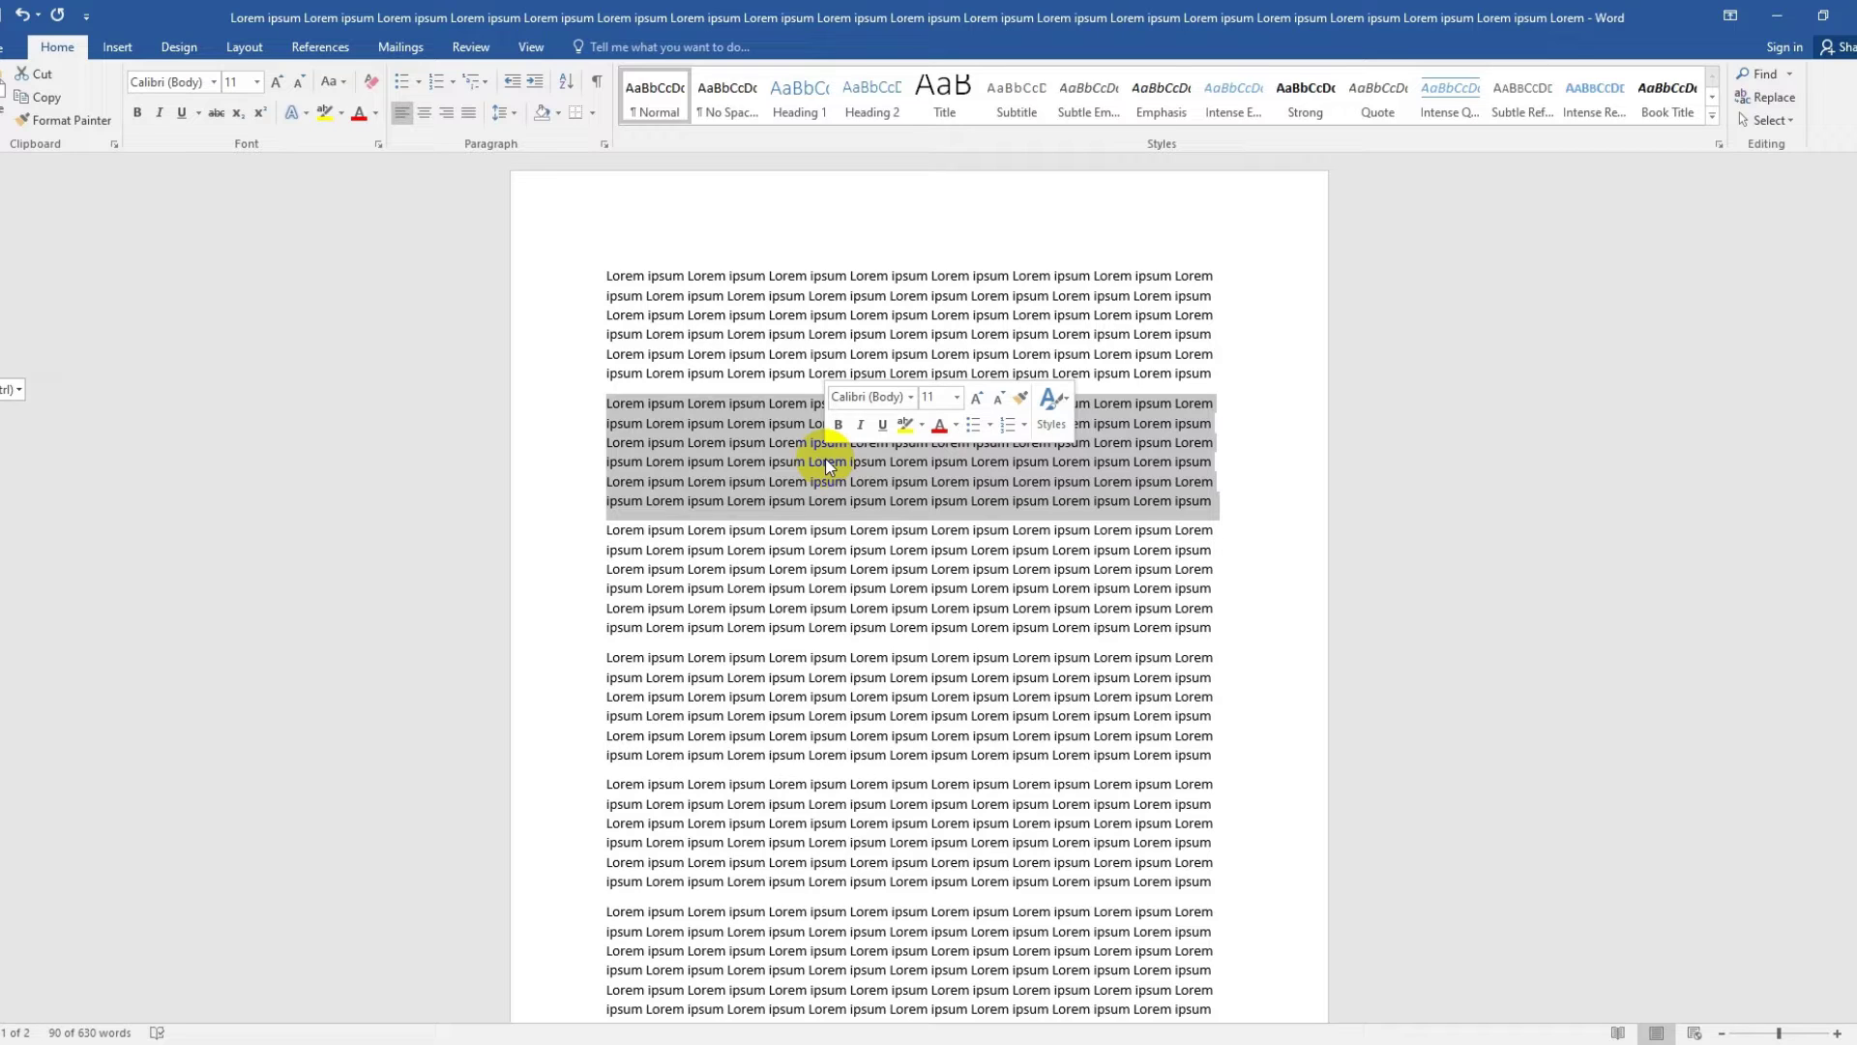
{"action": "left_click", "coordinate": [213, 83]}
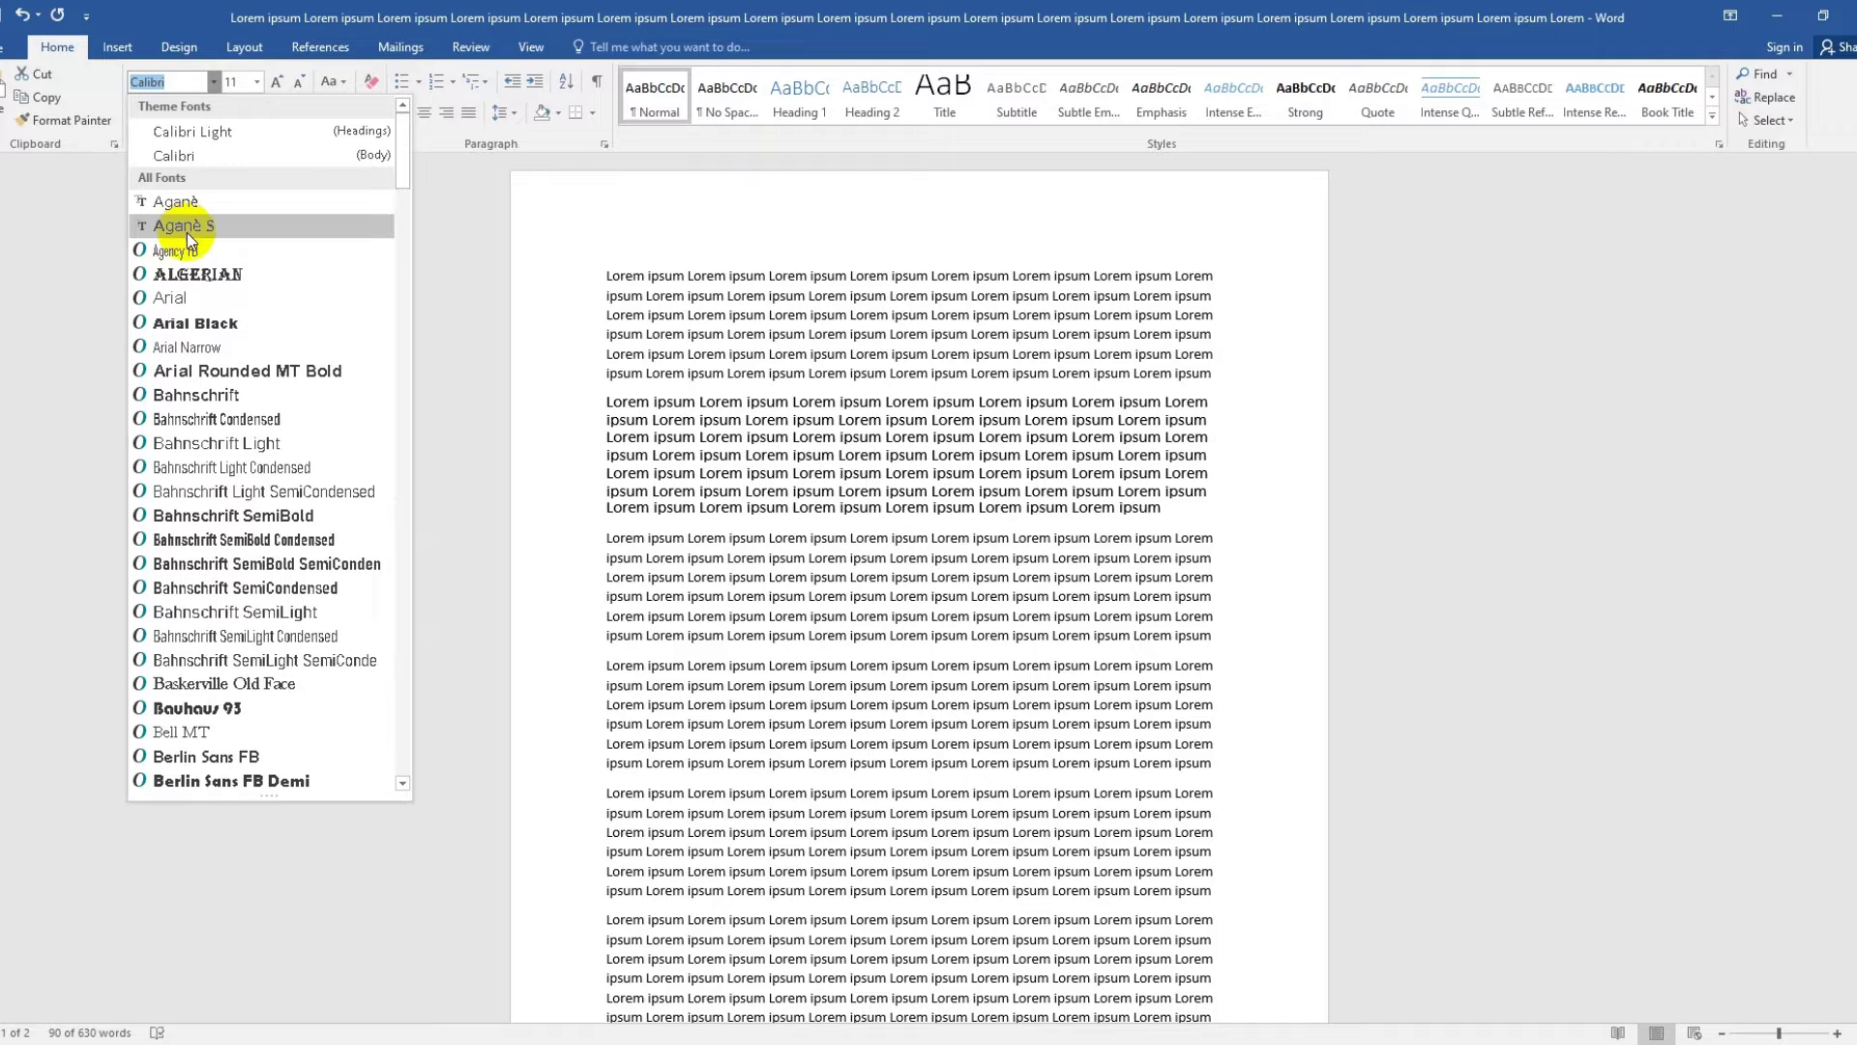
{"action": "key", "text": "Escape"}
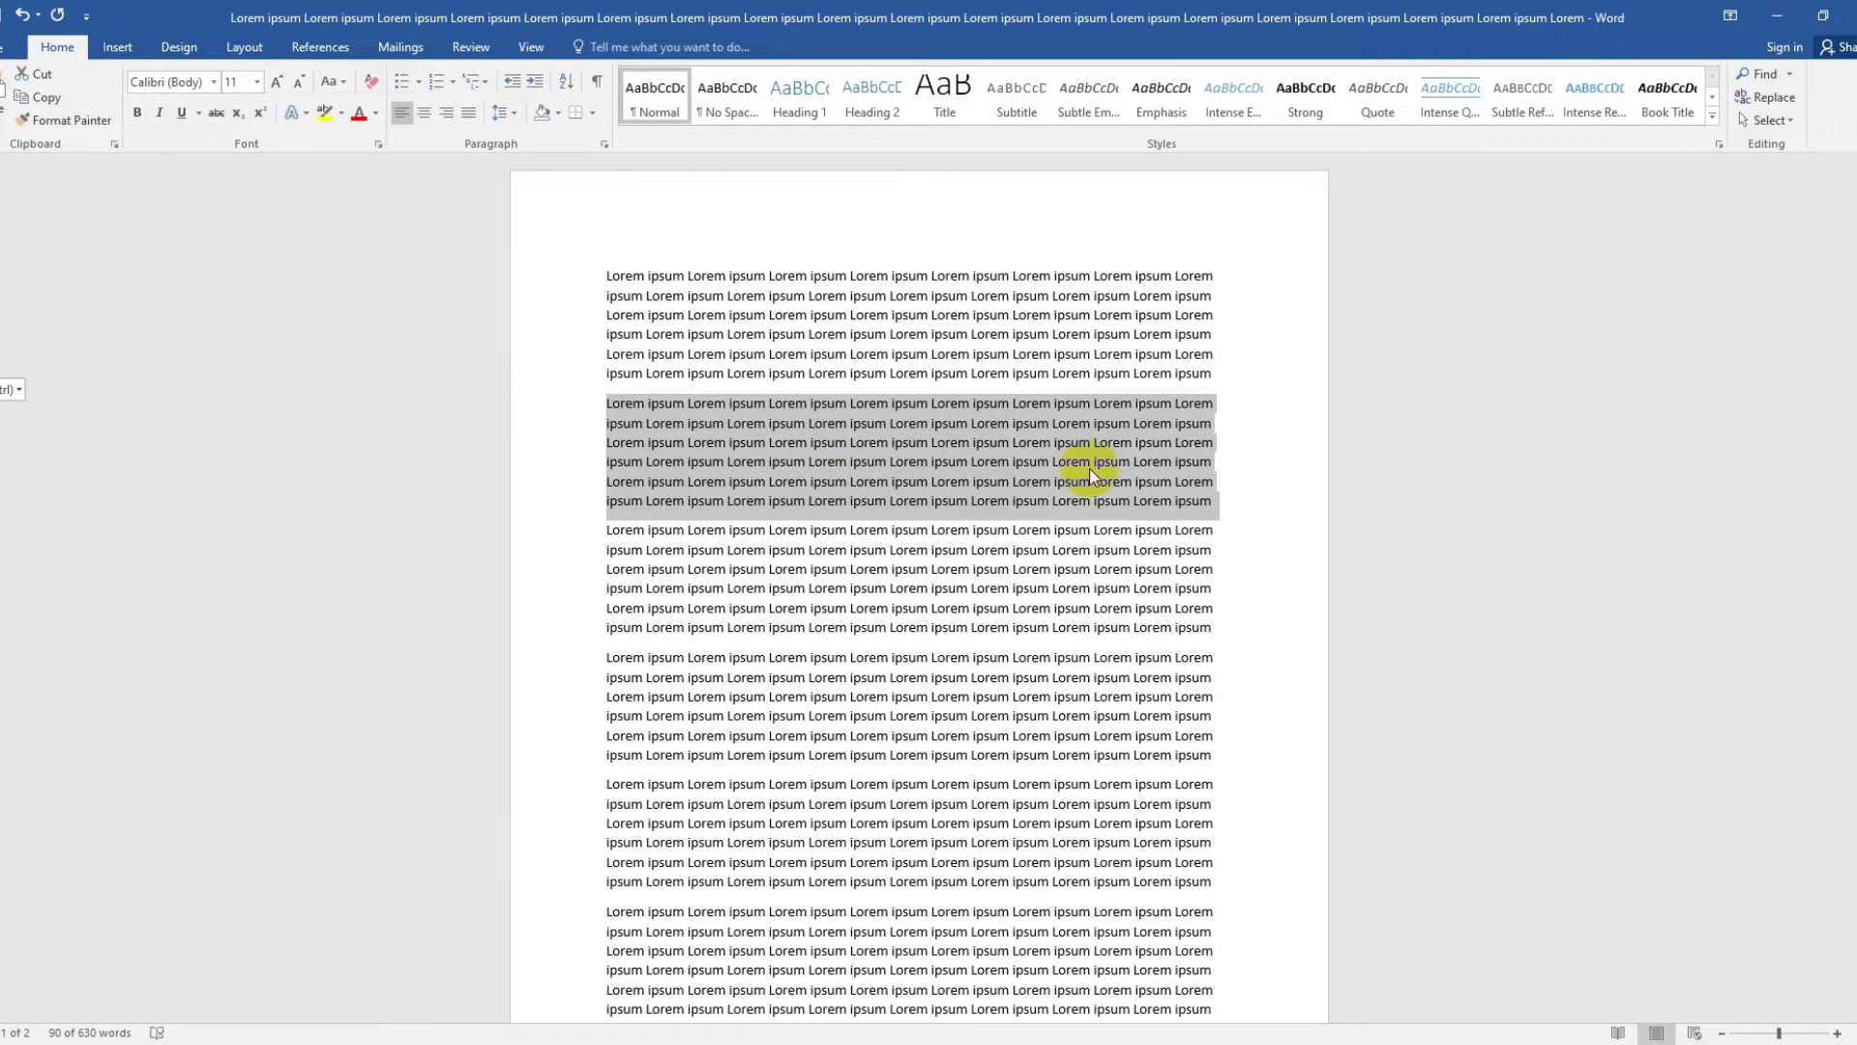
- Select the whole second paragraph and set its font size to 19 and then to 20
{"action": "left_click", "coordinate": [1214, 503]}
{"action": "left_click_drag", "start_coordinate": [1200, 506], "coordinate": [551, 414]}
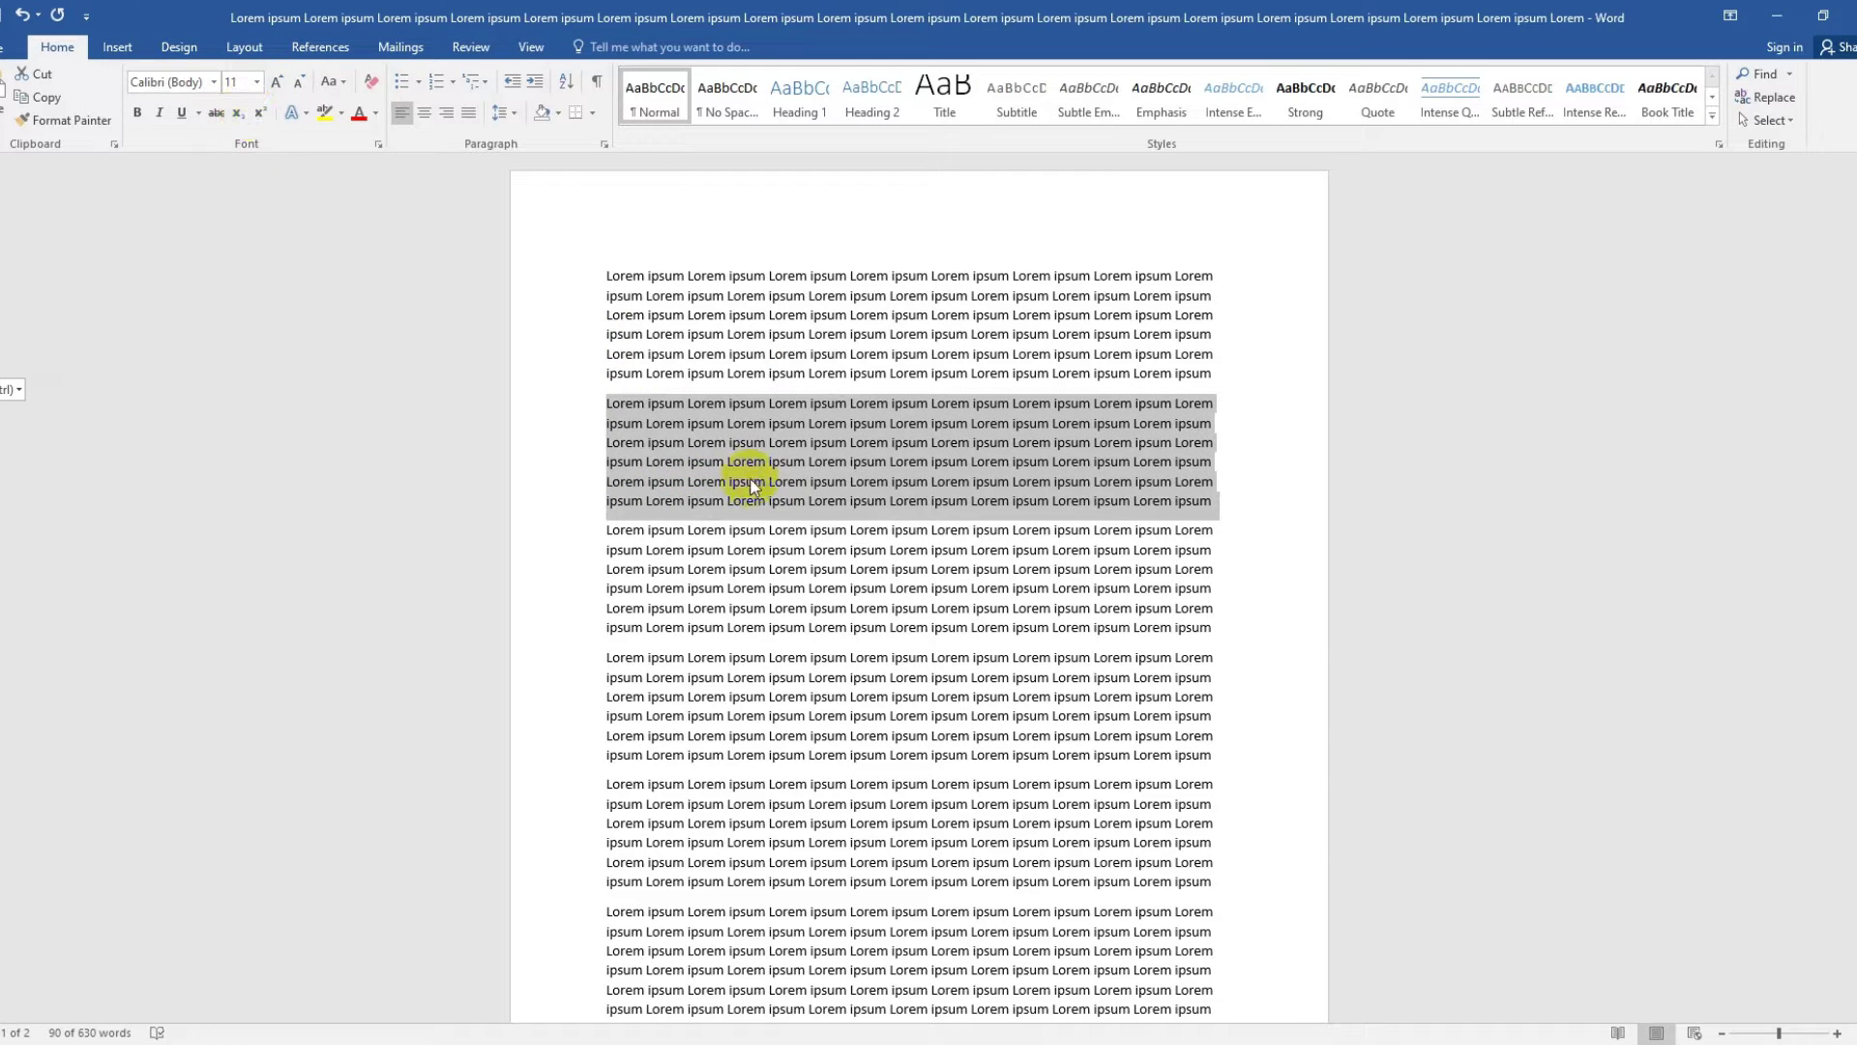
{"action": "left_click", "coordinate": [259, 83]}
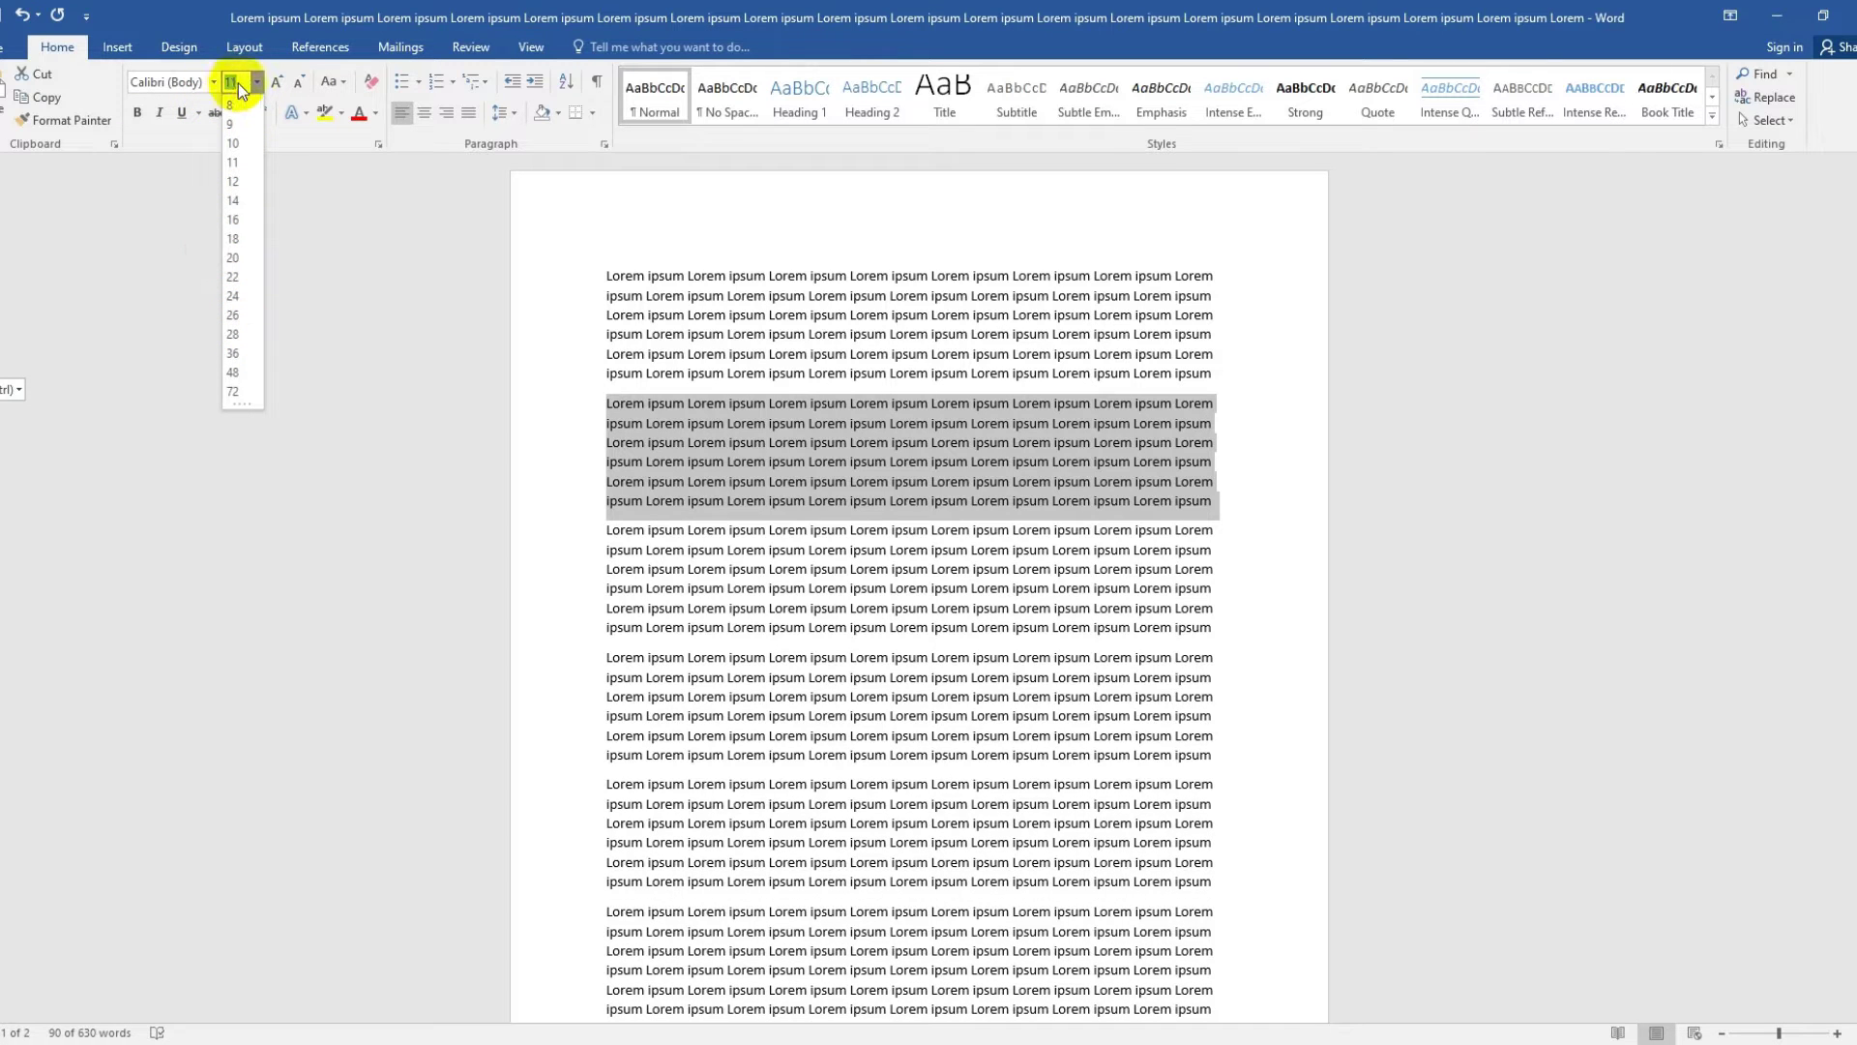
{"action": "key", "text": "BackSpace"}
{"action": "key", "text": "Return"}
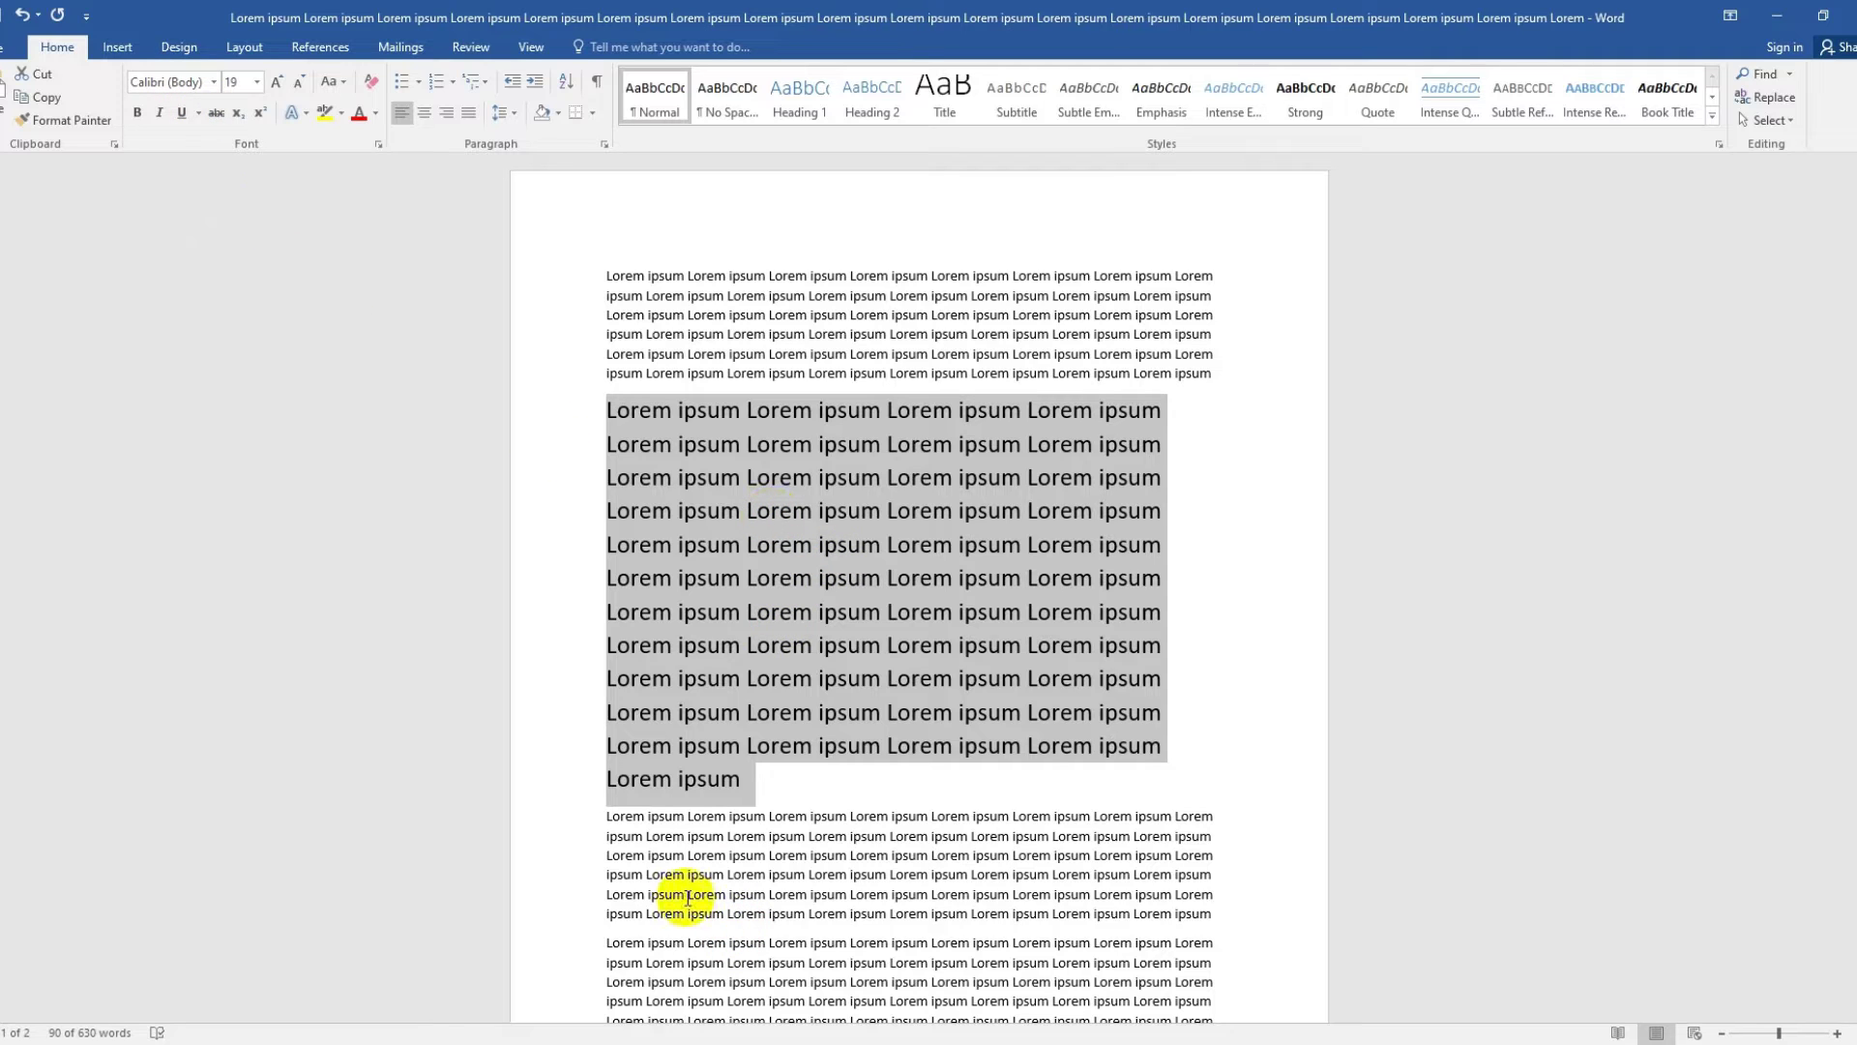
{"action": "left_click", "coordinate": [257, 82]}
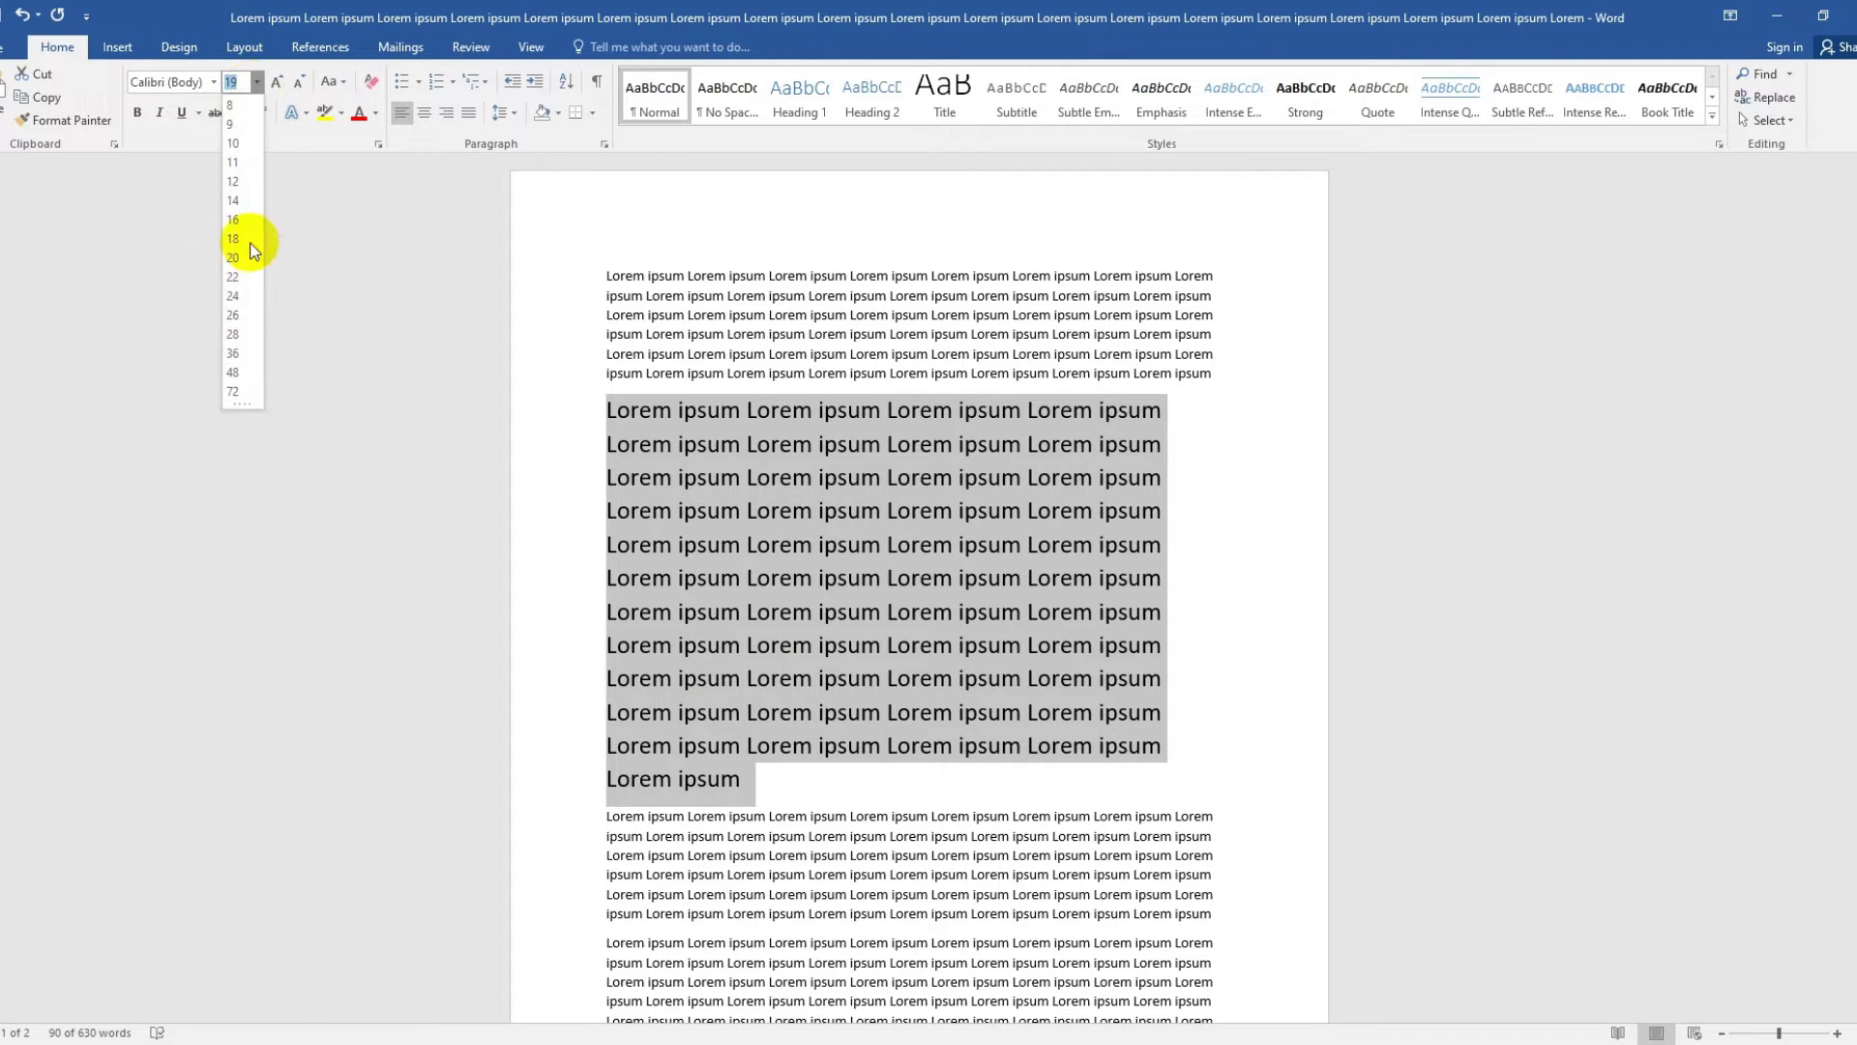
{"action": "left_click", "coordinate": [232, 259]}
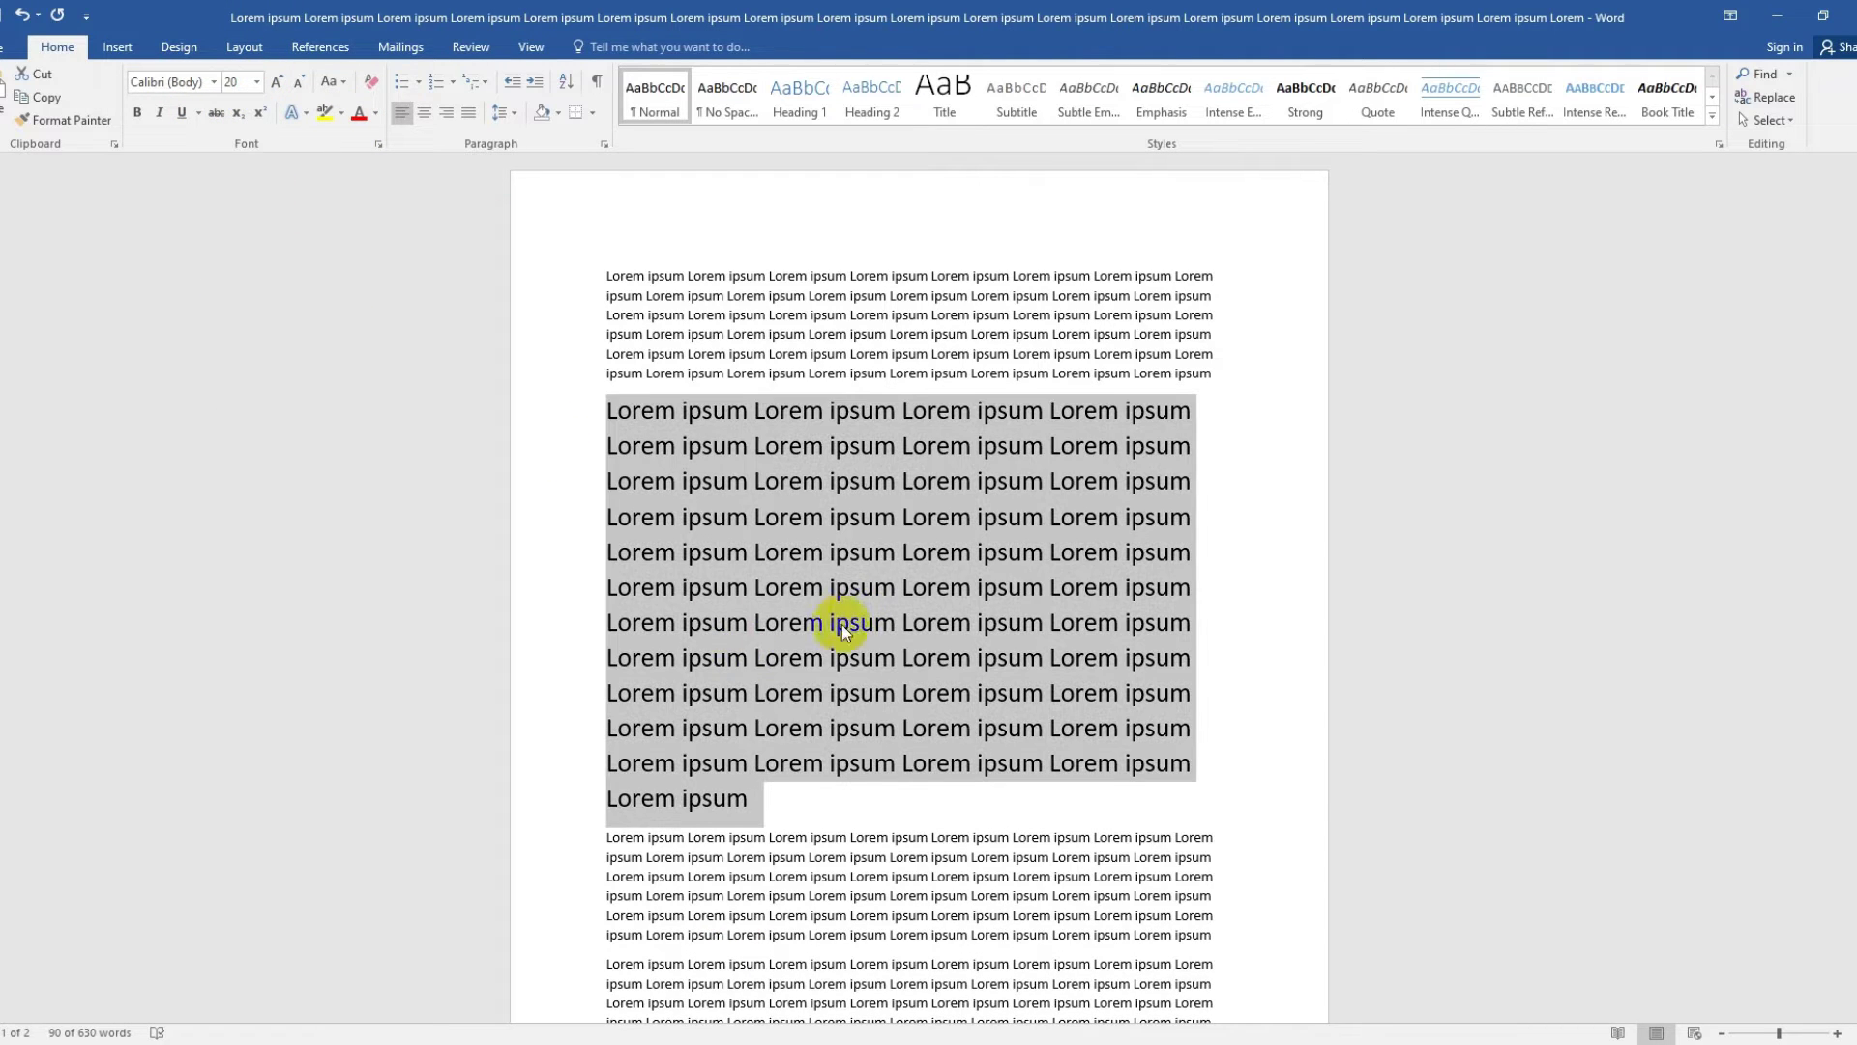
- Apply the Blackadder ITC font to the selected second paragraph
{"action": "left_click", "coordinate": [210, 84]}
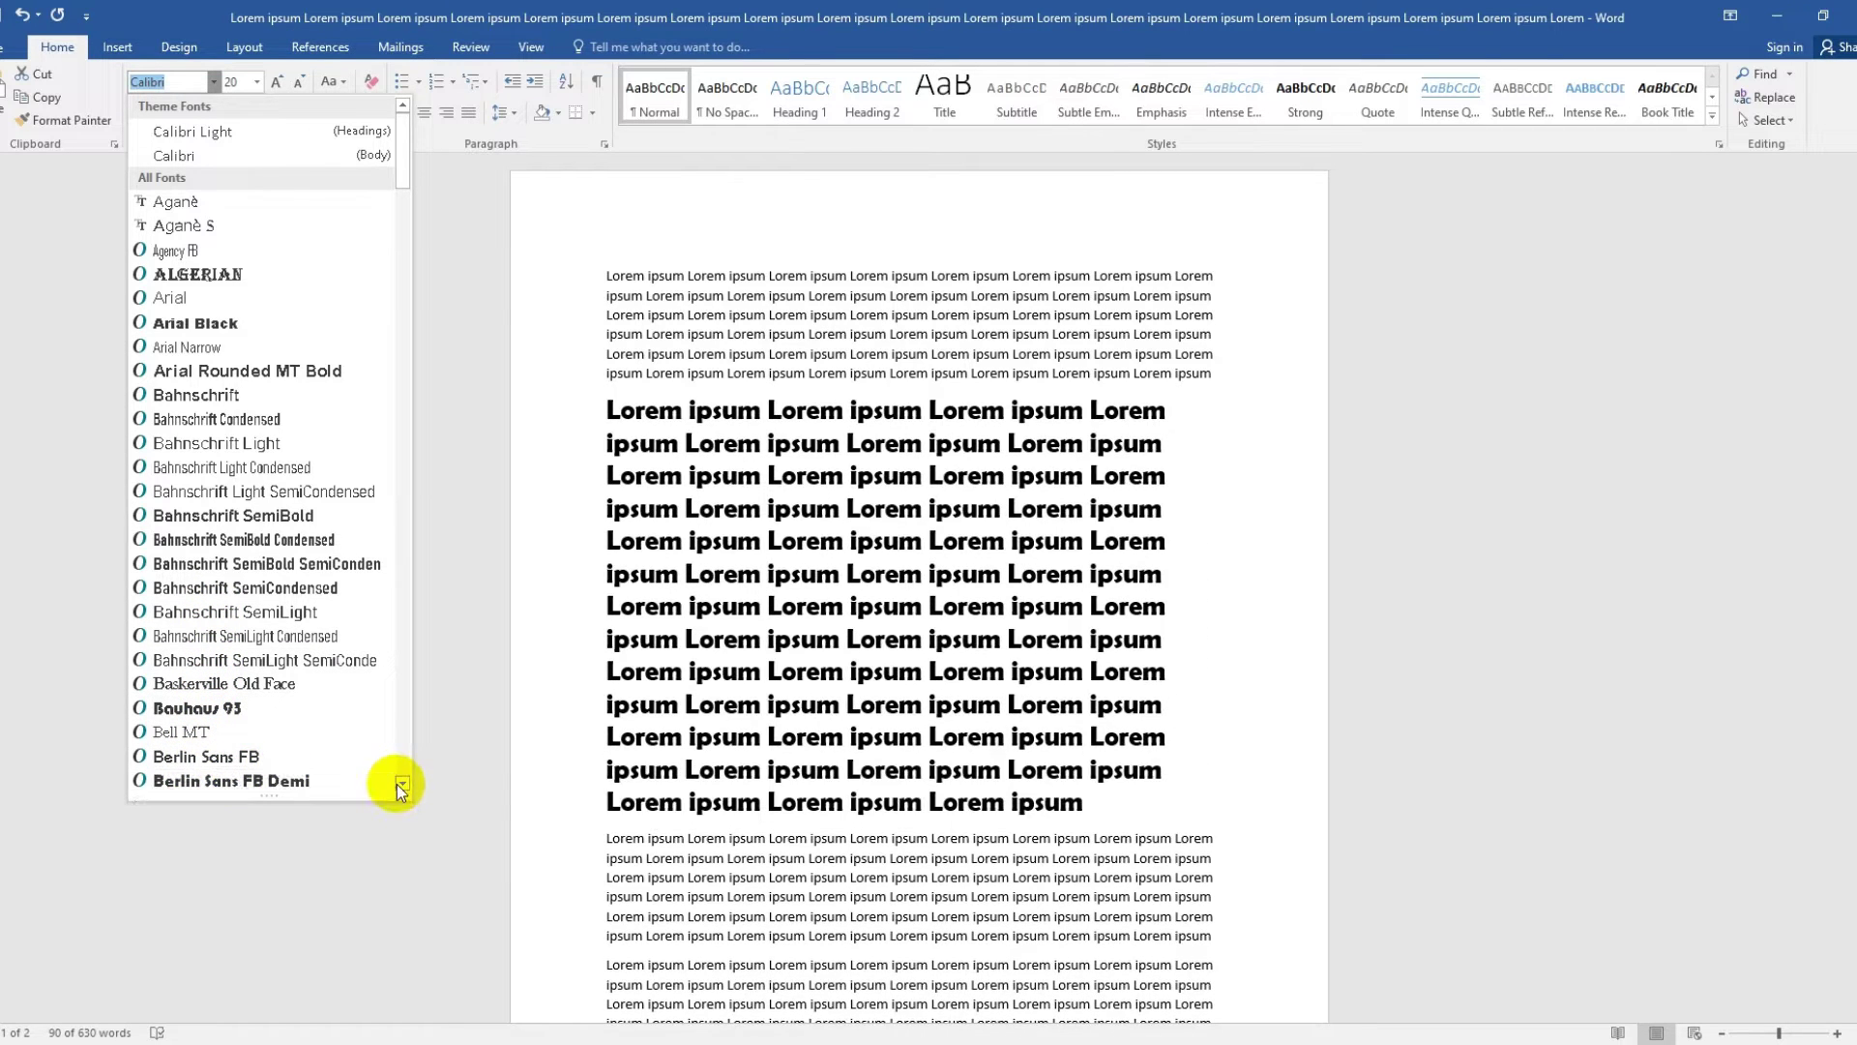
{"action": "left_click", "coordinate": [400, 785]}
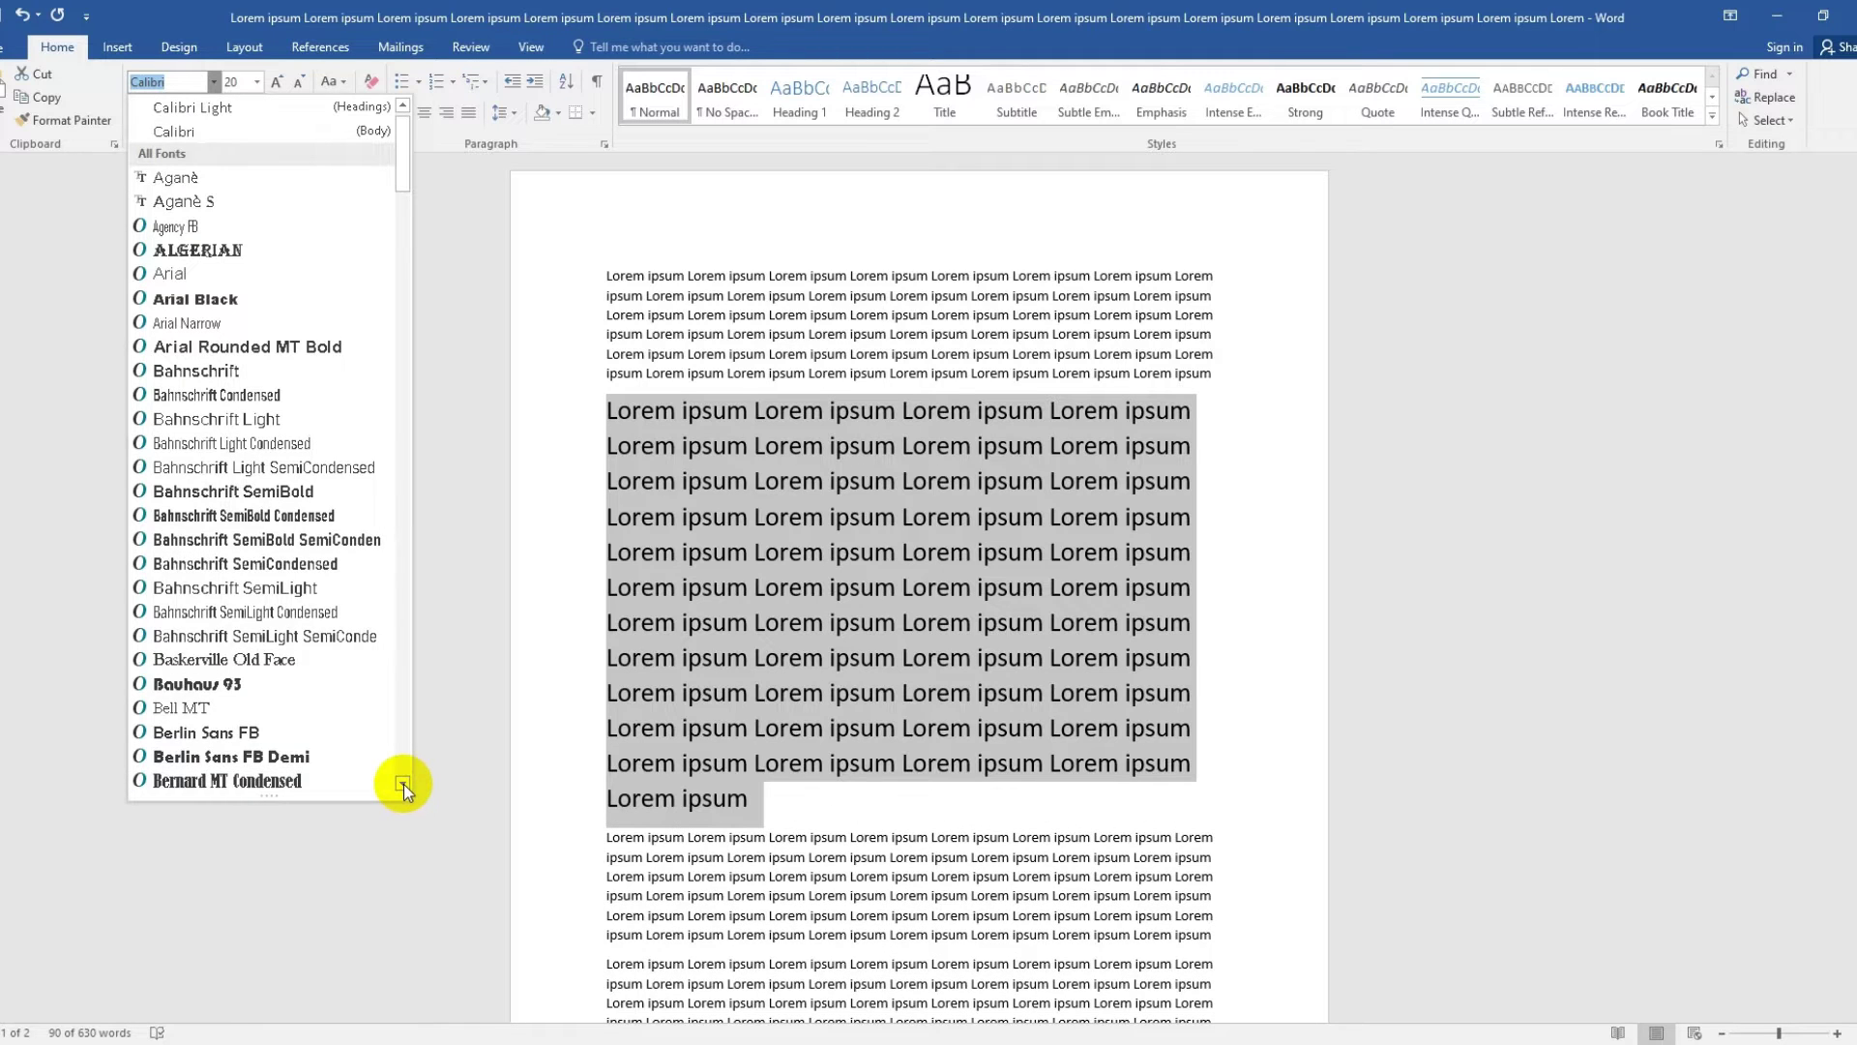
{"action": "left_click", "coordinate": [403, 784]}
{"action": "double_click", "coordinate": [404, 784]}
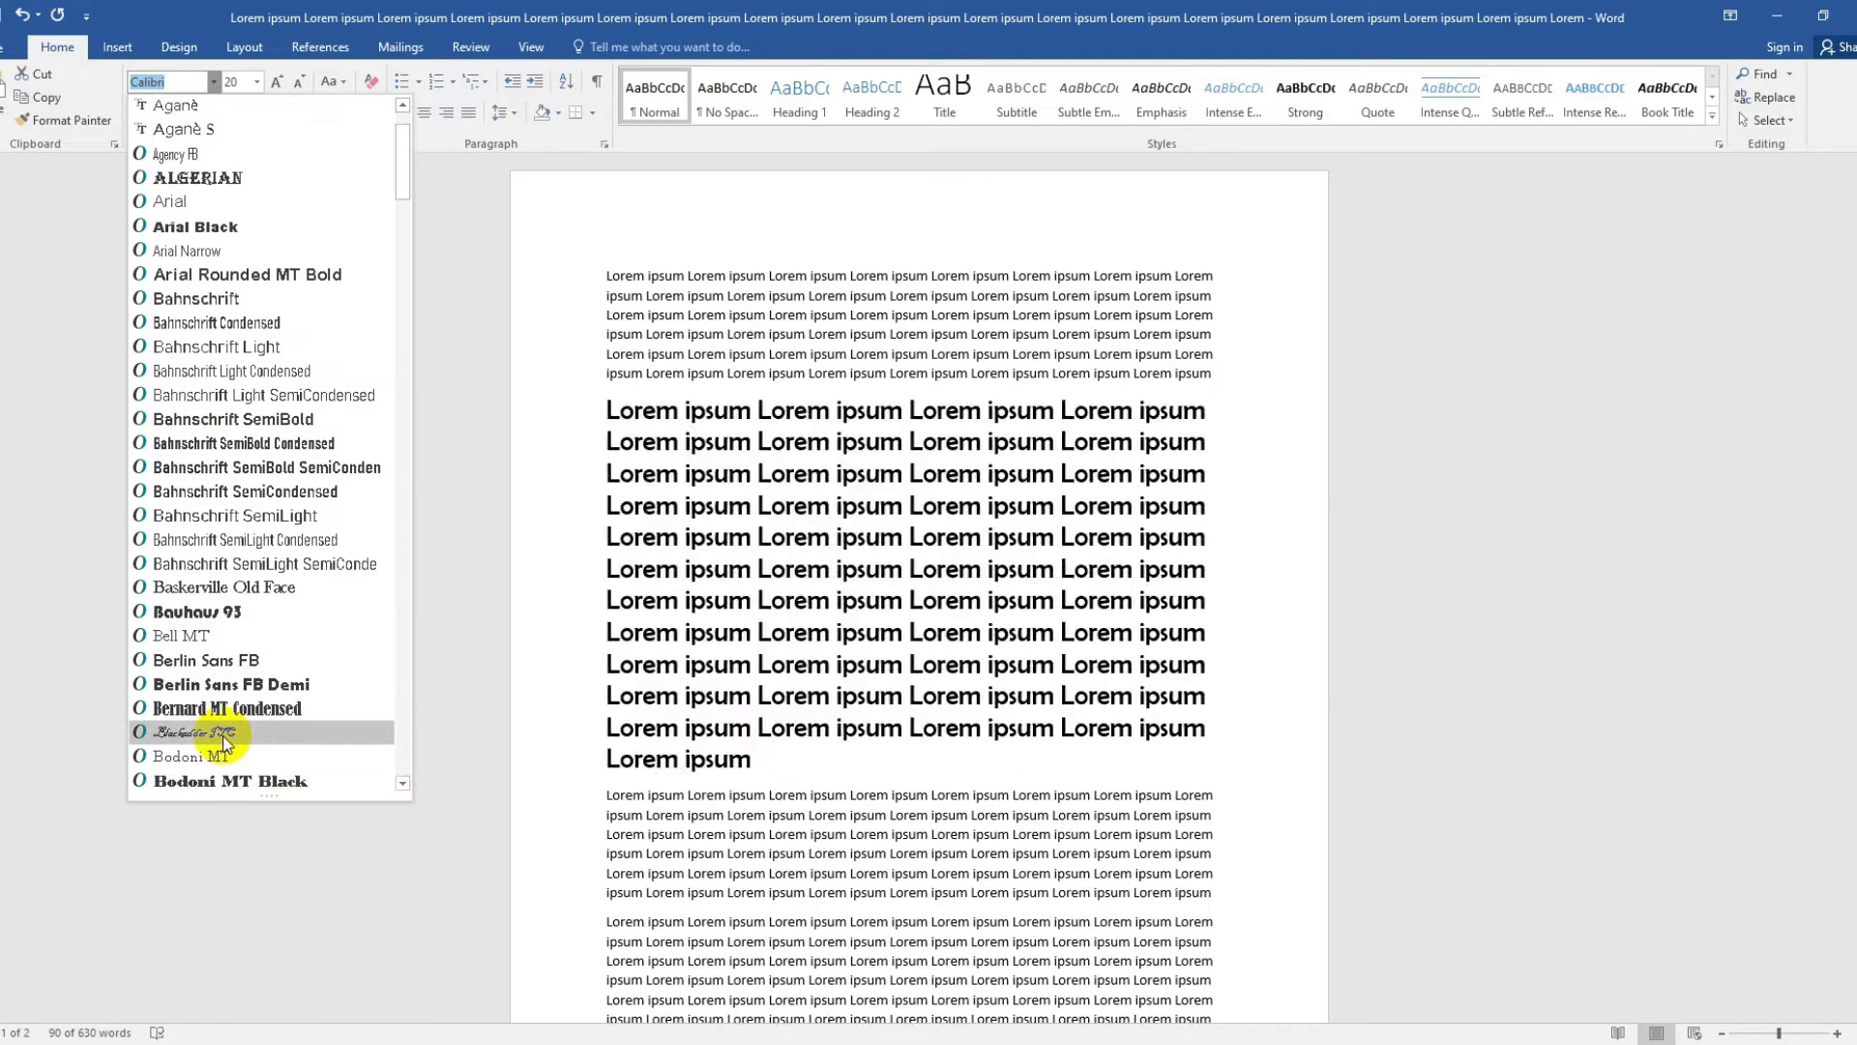
{"action": "left_click", "coordinate": [223, 735]}
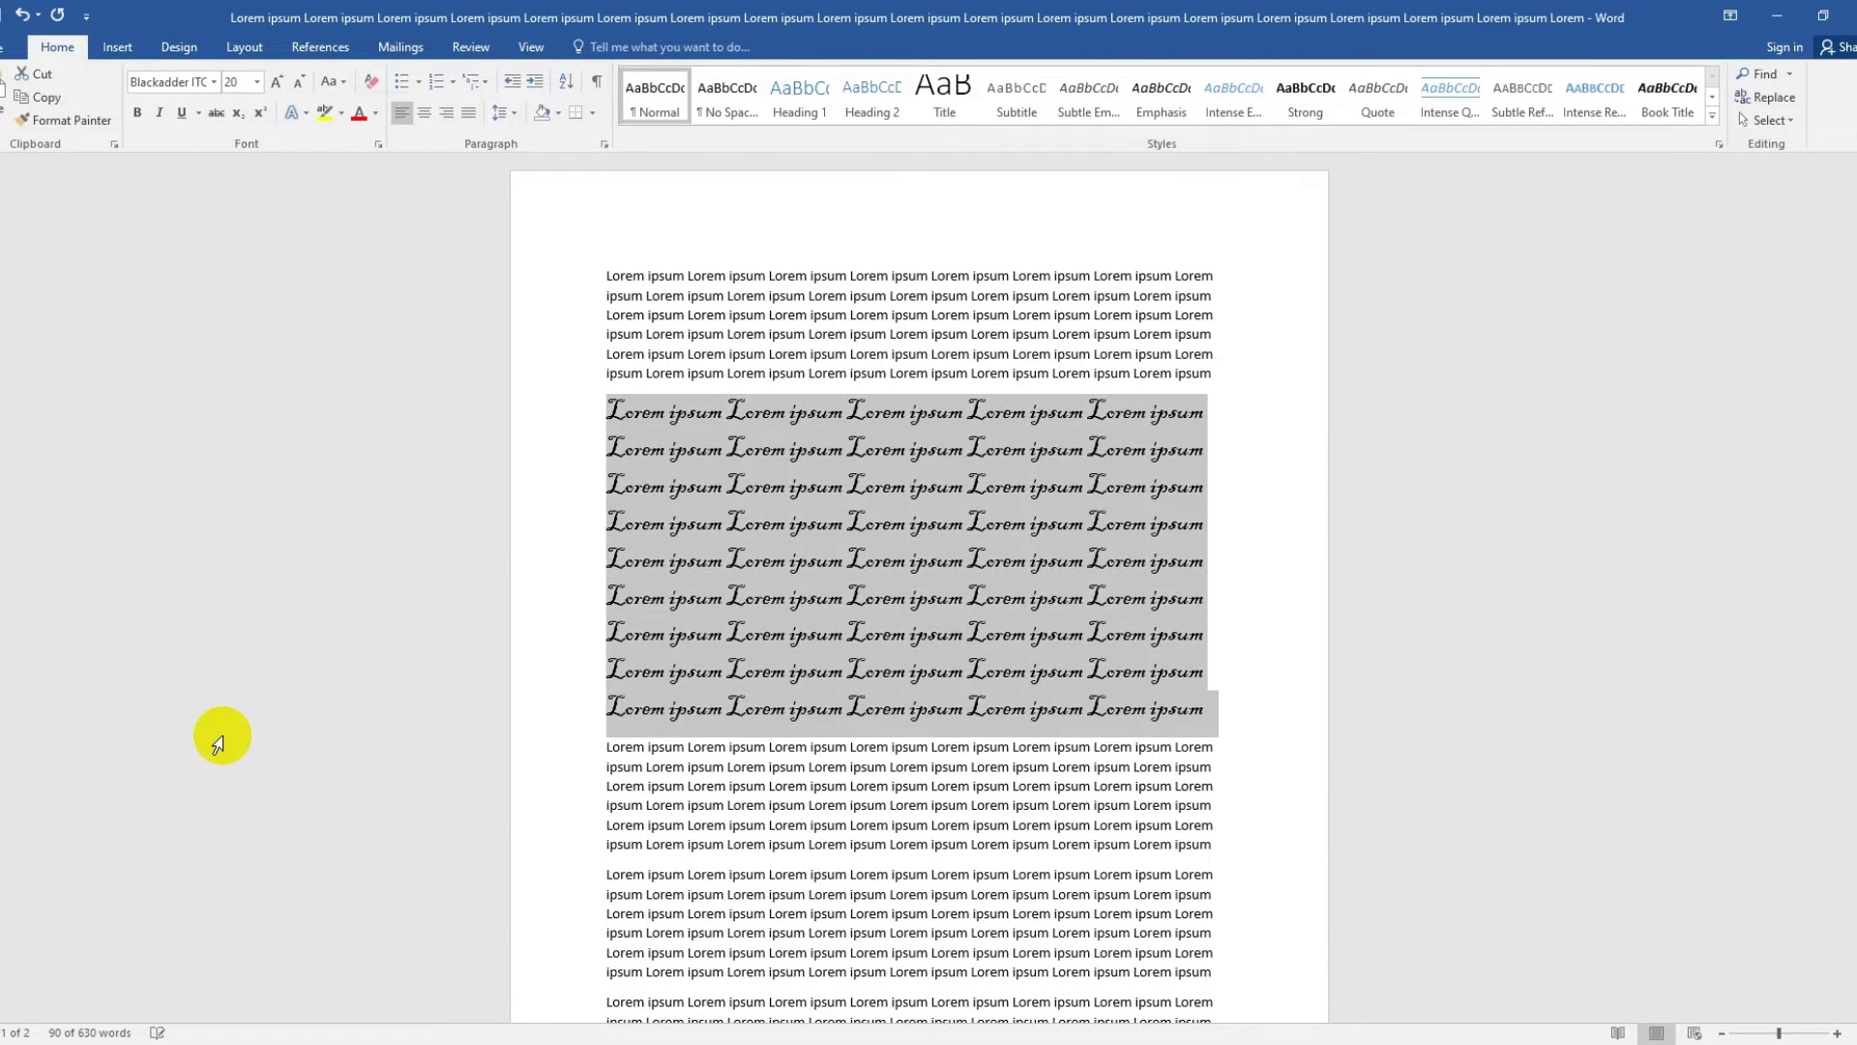
- Change the selected second paragraph's font to Broadway
{"action": "left_click", "coordinate": [214, 81]}
{"action": "scroll", "coordinate": [267, 582], "scroll_direction": "down", "scroll_amount": 6}
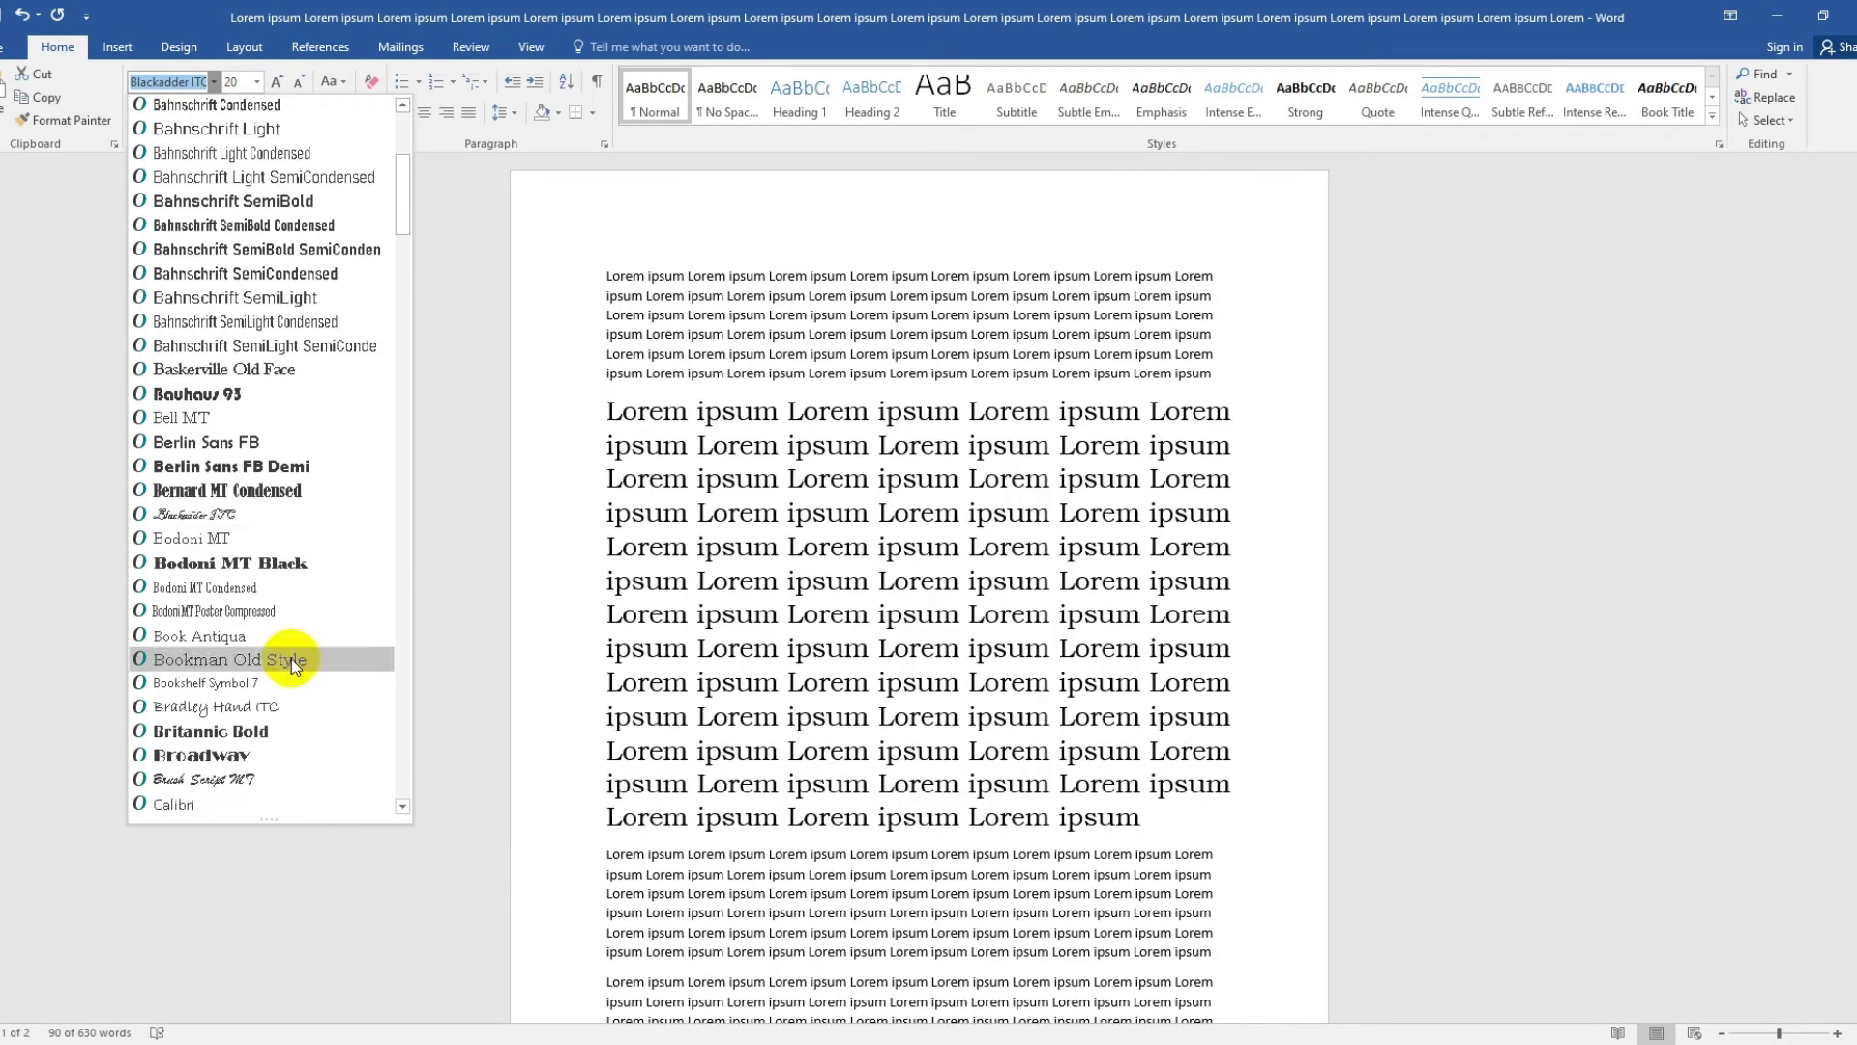
{"action": "scroll", "coordinate": [292, 658], "scroll_direction": "down", "scroll_amount": 4}
{"action": "left_click", "coordinate": [207, 464]}
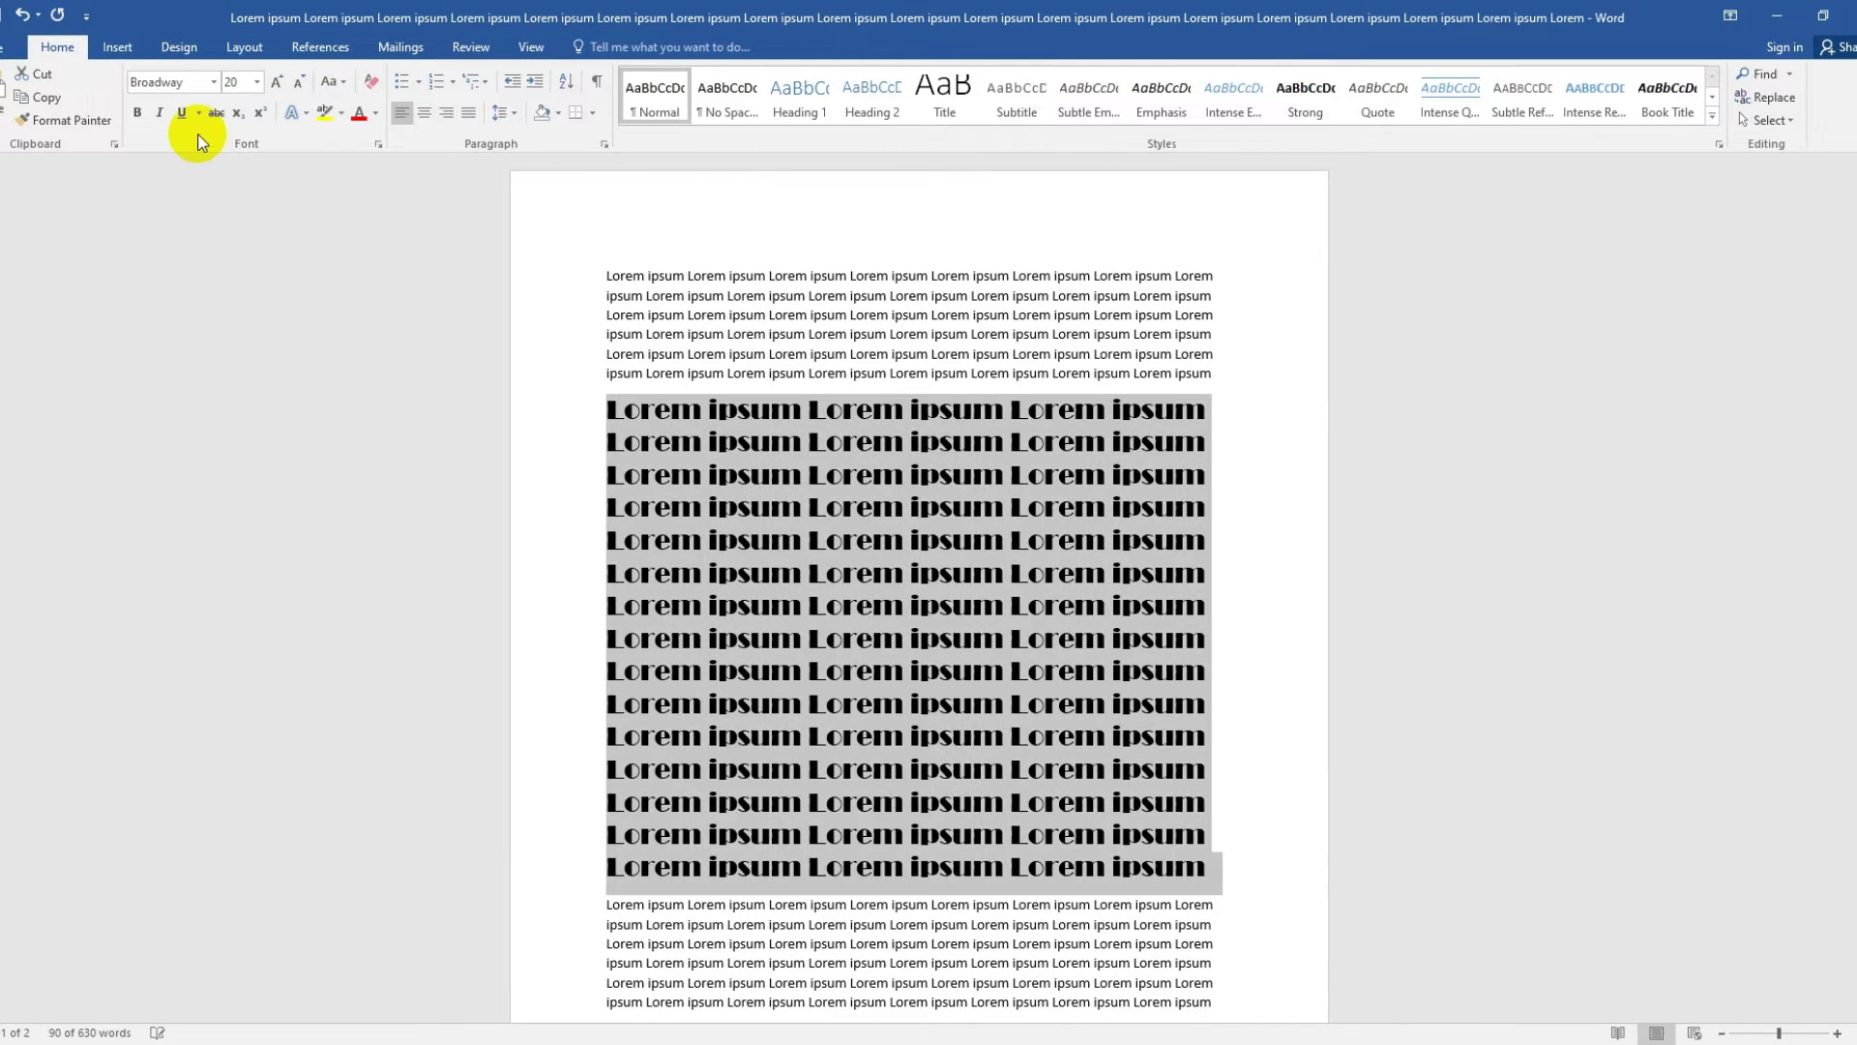
- Set the second paragraph's font to Calibri and its size to 16, and clear the selection
{"action": "left_click", "coordinate": [214, 83]}
{"action": "scroll", "coordinate": [223, 580], "scroll_direction": "down", "scroll_amount": 10}
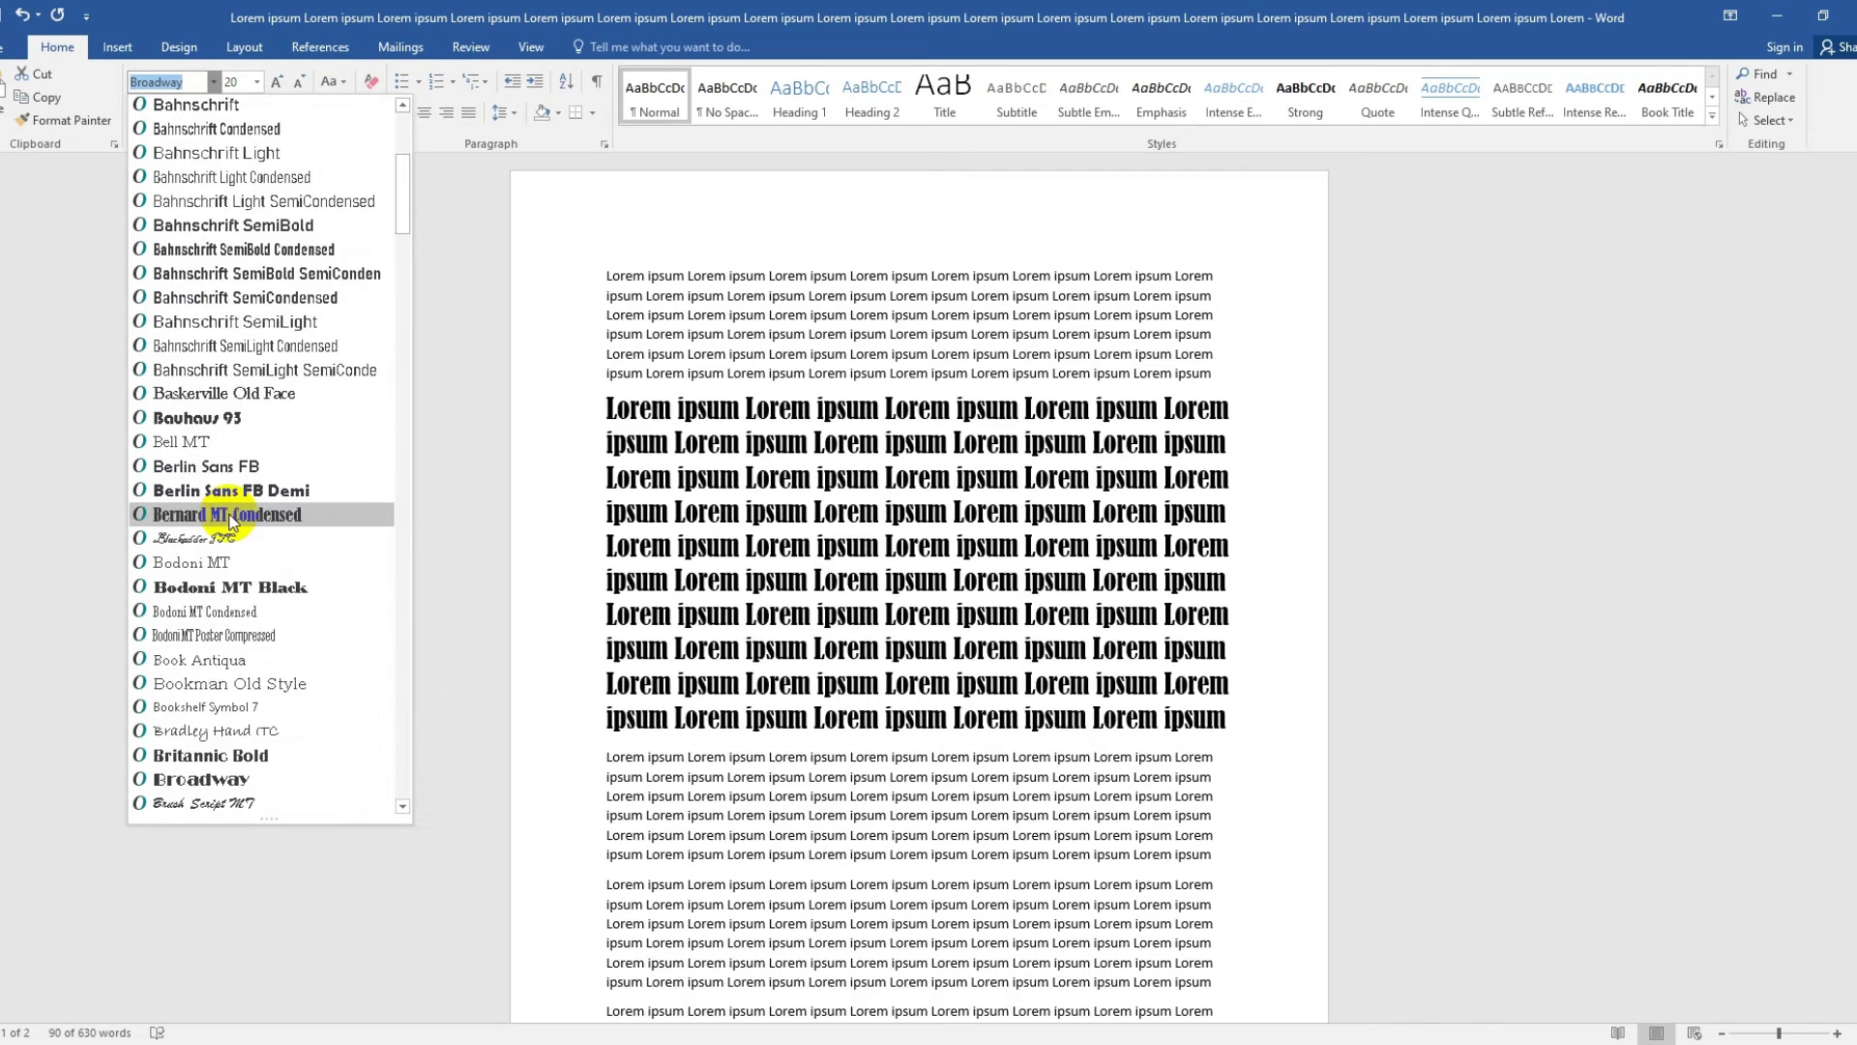
{"action": "scroll", "coordinate": [230, 522], "scroll_direction": "down", "scroll_amount": 4}
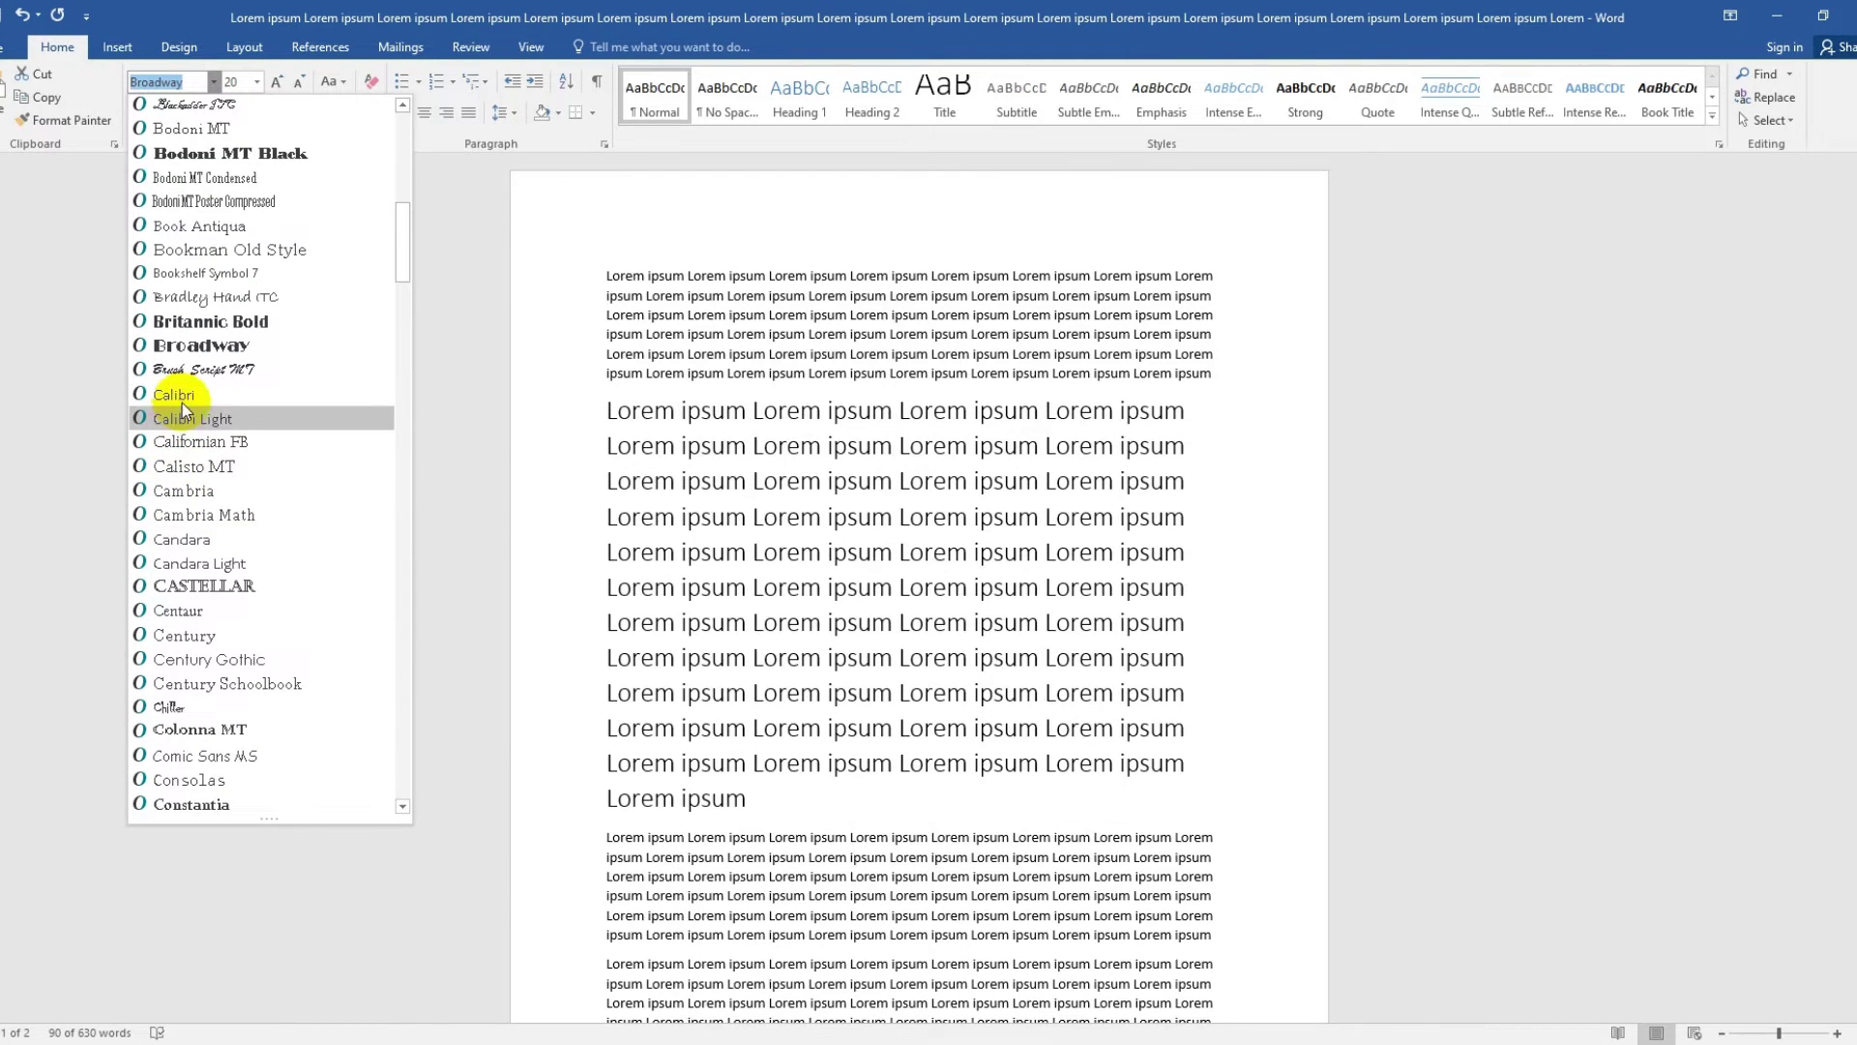
{"action": "left_click", "coordinate": [183, 395]}
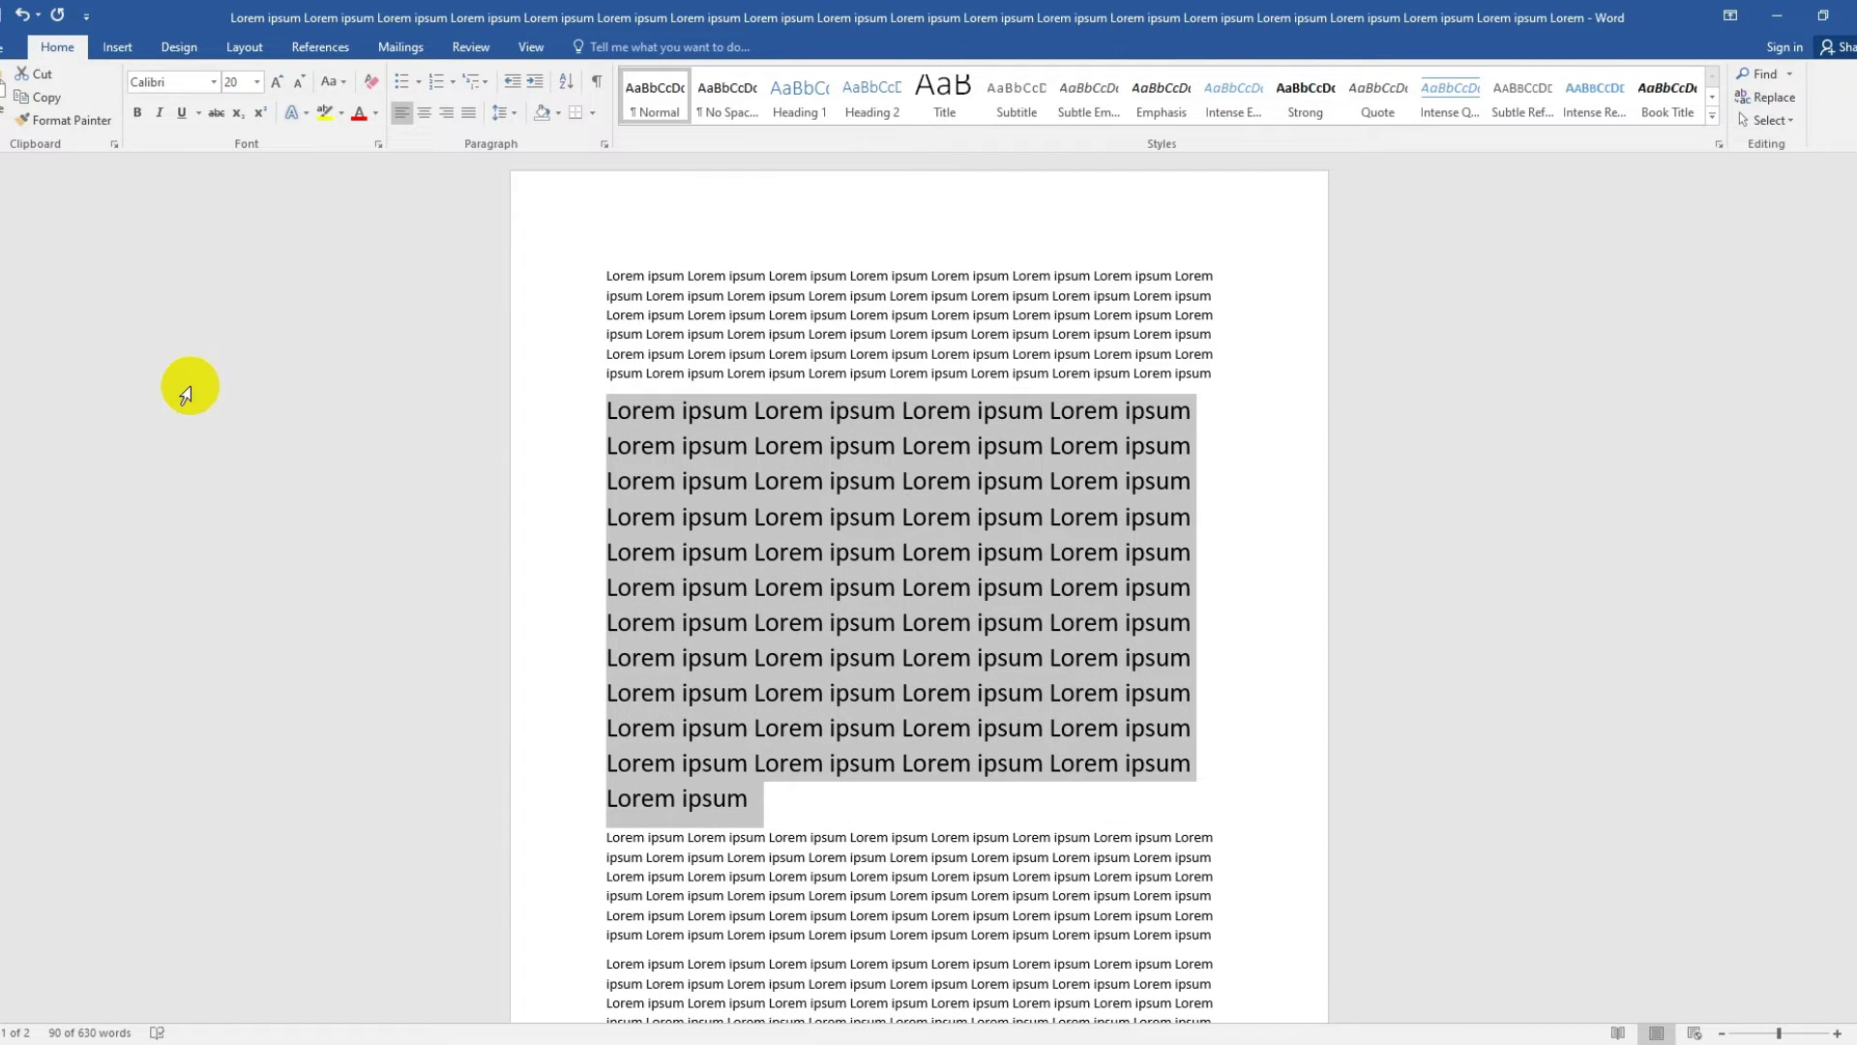
{"action": "left_click", "coordinate": [259, 80]}
{"action": "left_click", "coordinate": [238, 224]}
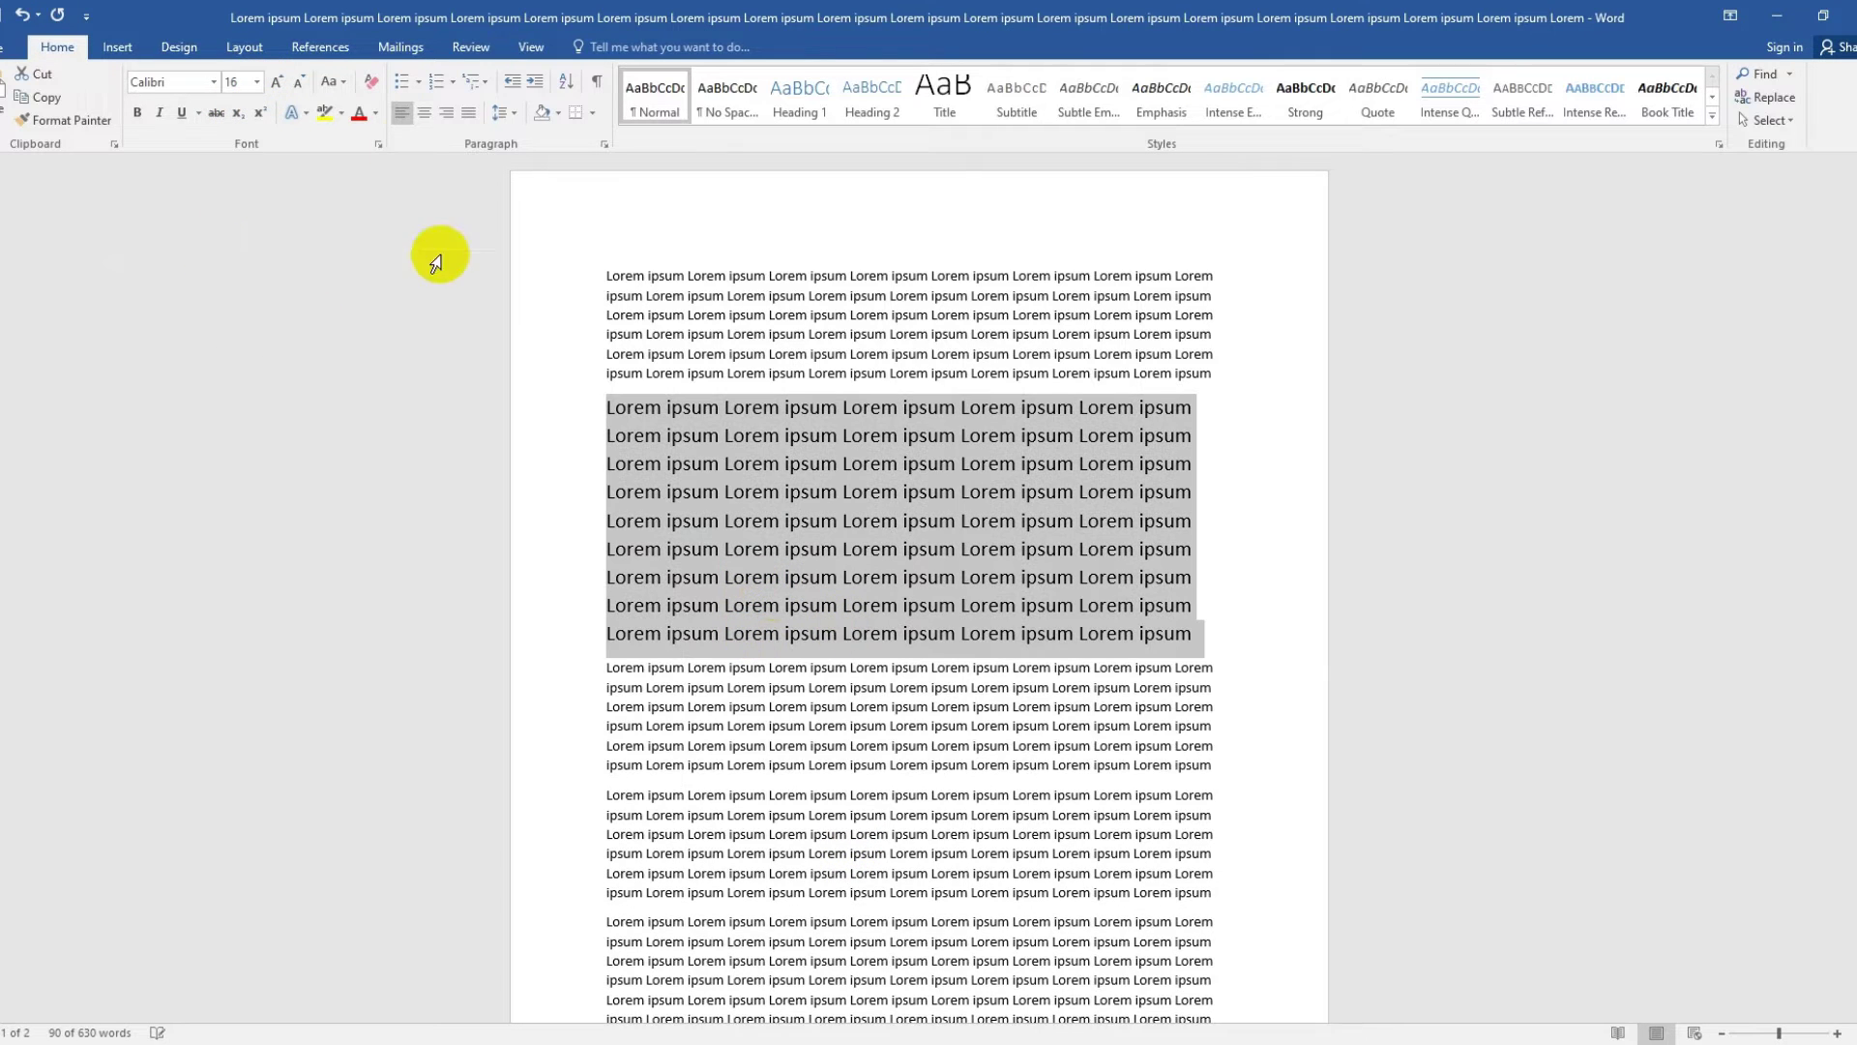
{"action": "left_click", "coordinate": [950, 489]}
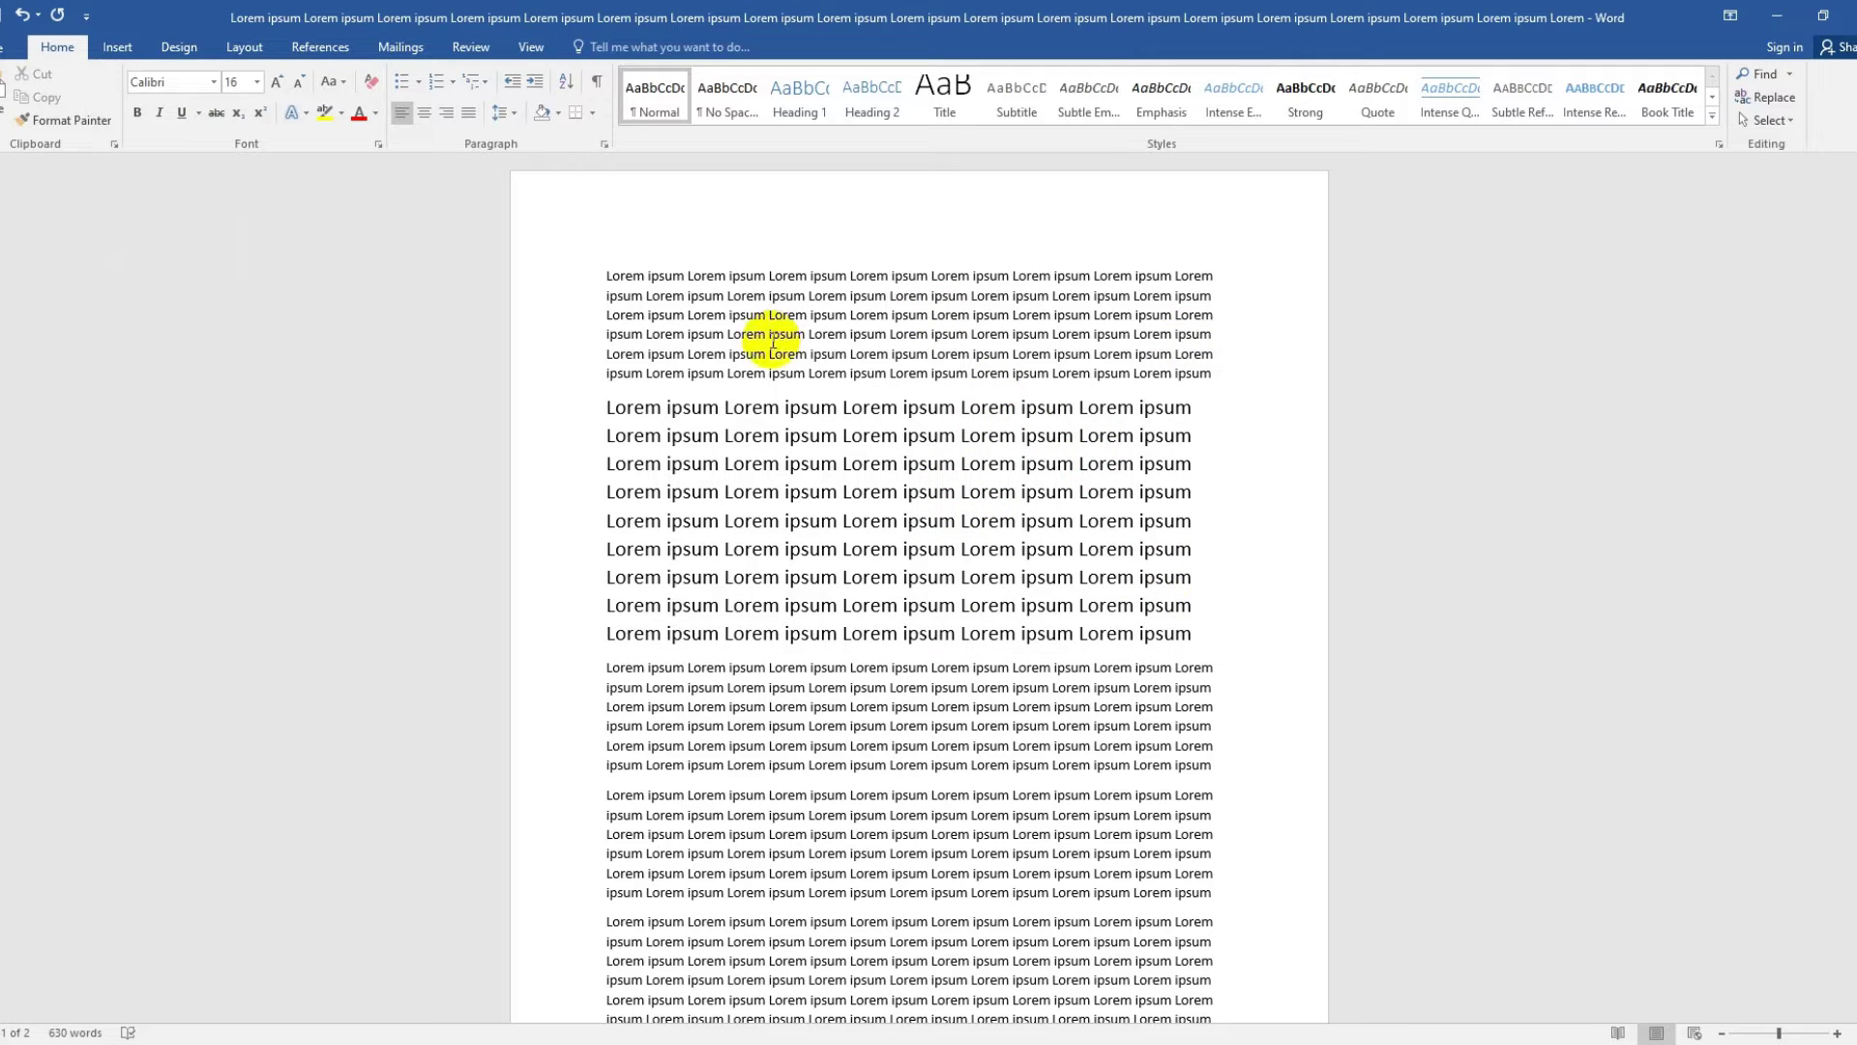
- Make the words "ipsum Lorem ipsum Lorem ipsum" in the third line of the second paragraph bold
{"action": "left_click_drag", "start_coordinate": [1133, 621], "coordinate": [593, 402]}
{"action": "left_click", "coordinate": [809, 480]}
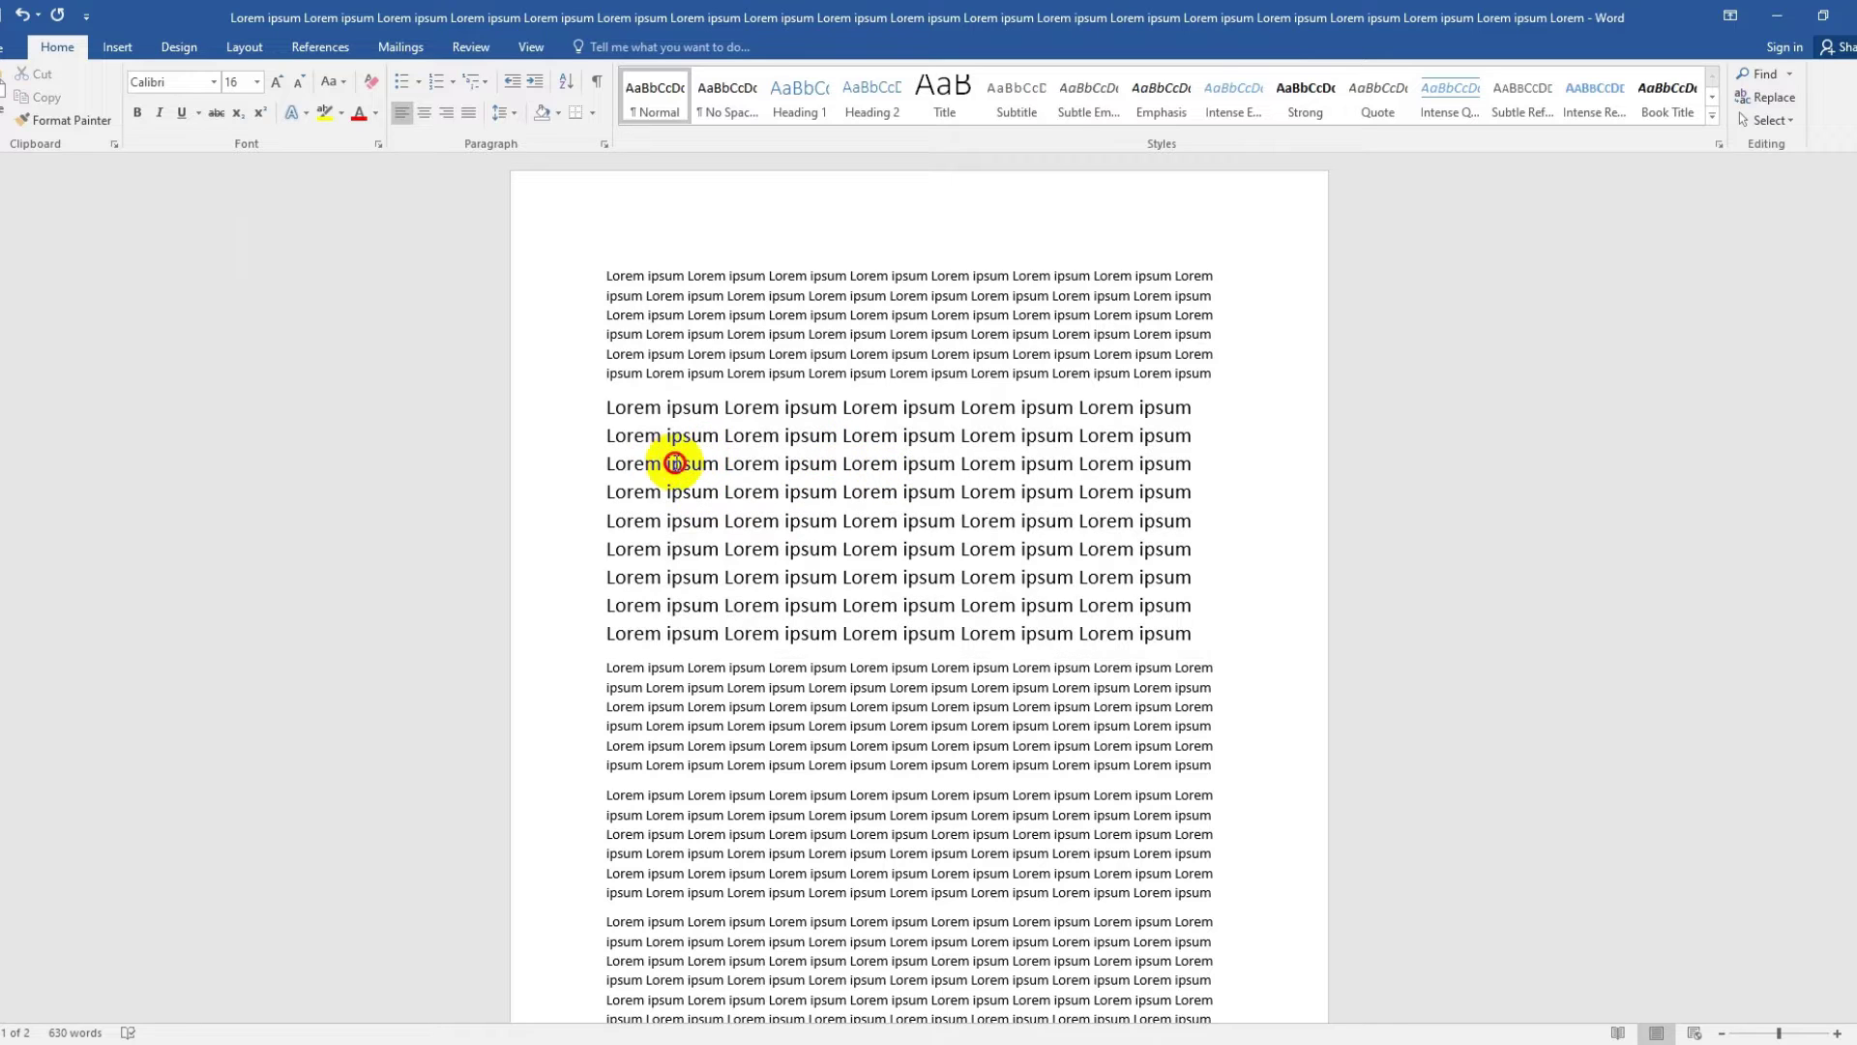
{"action": "left_click_drag", "start_coordinate": [675, 463], "coordinate": [829, 464]}
{"action": "left_click", "coordinate": [856, 467]}
{"action": "left_click_drag", "start_coordinate": [960, 456], "coordinate": [718, 470]}
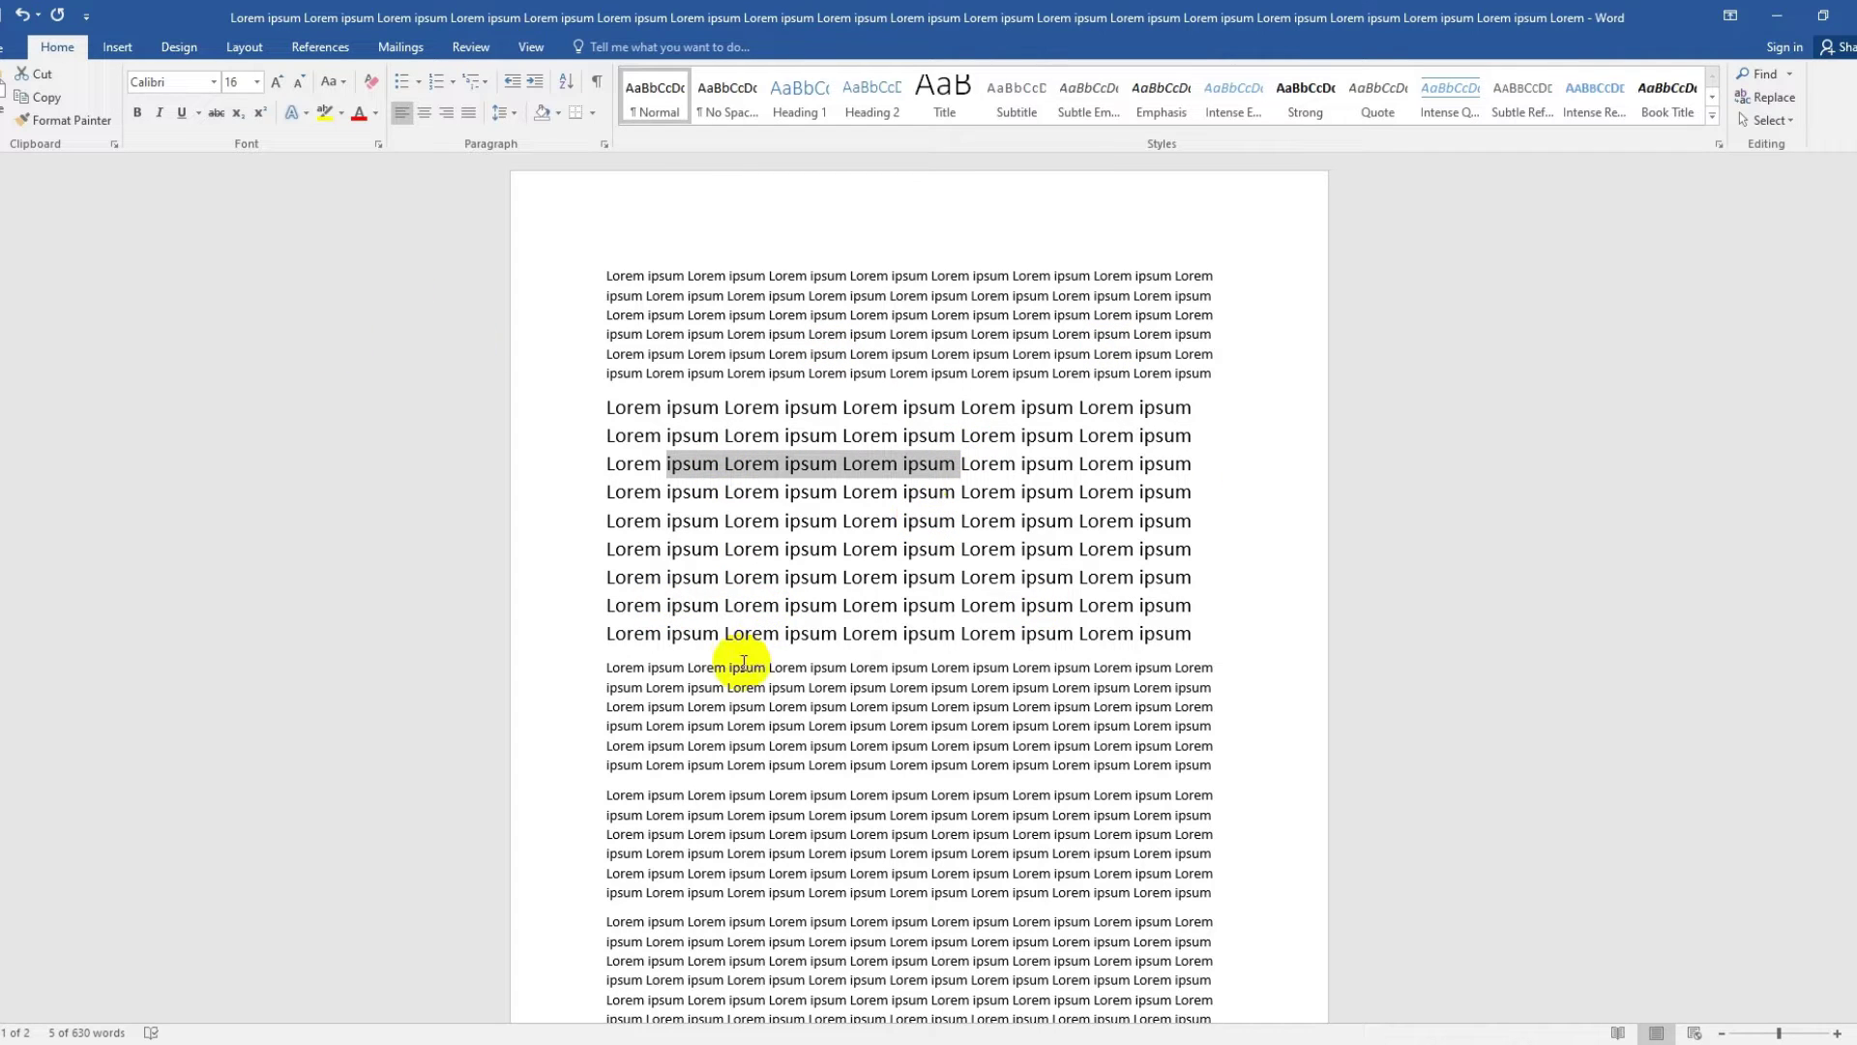
{"action": "left_click", "coordinate": [138, 114]}
{"action": "left_click", "coordinate": [944, 464]}
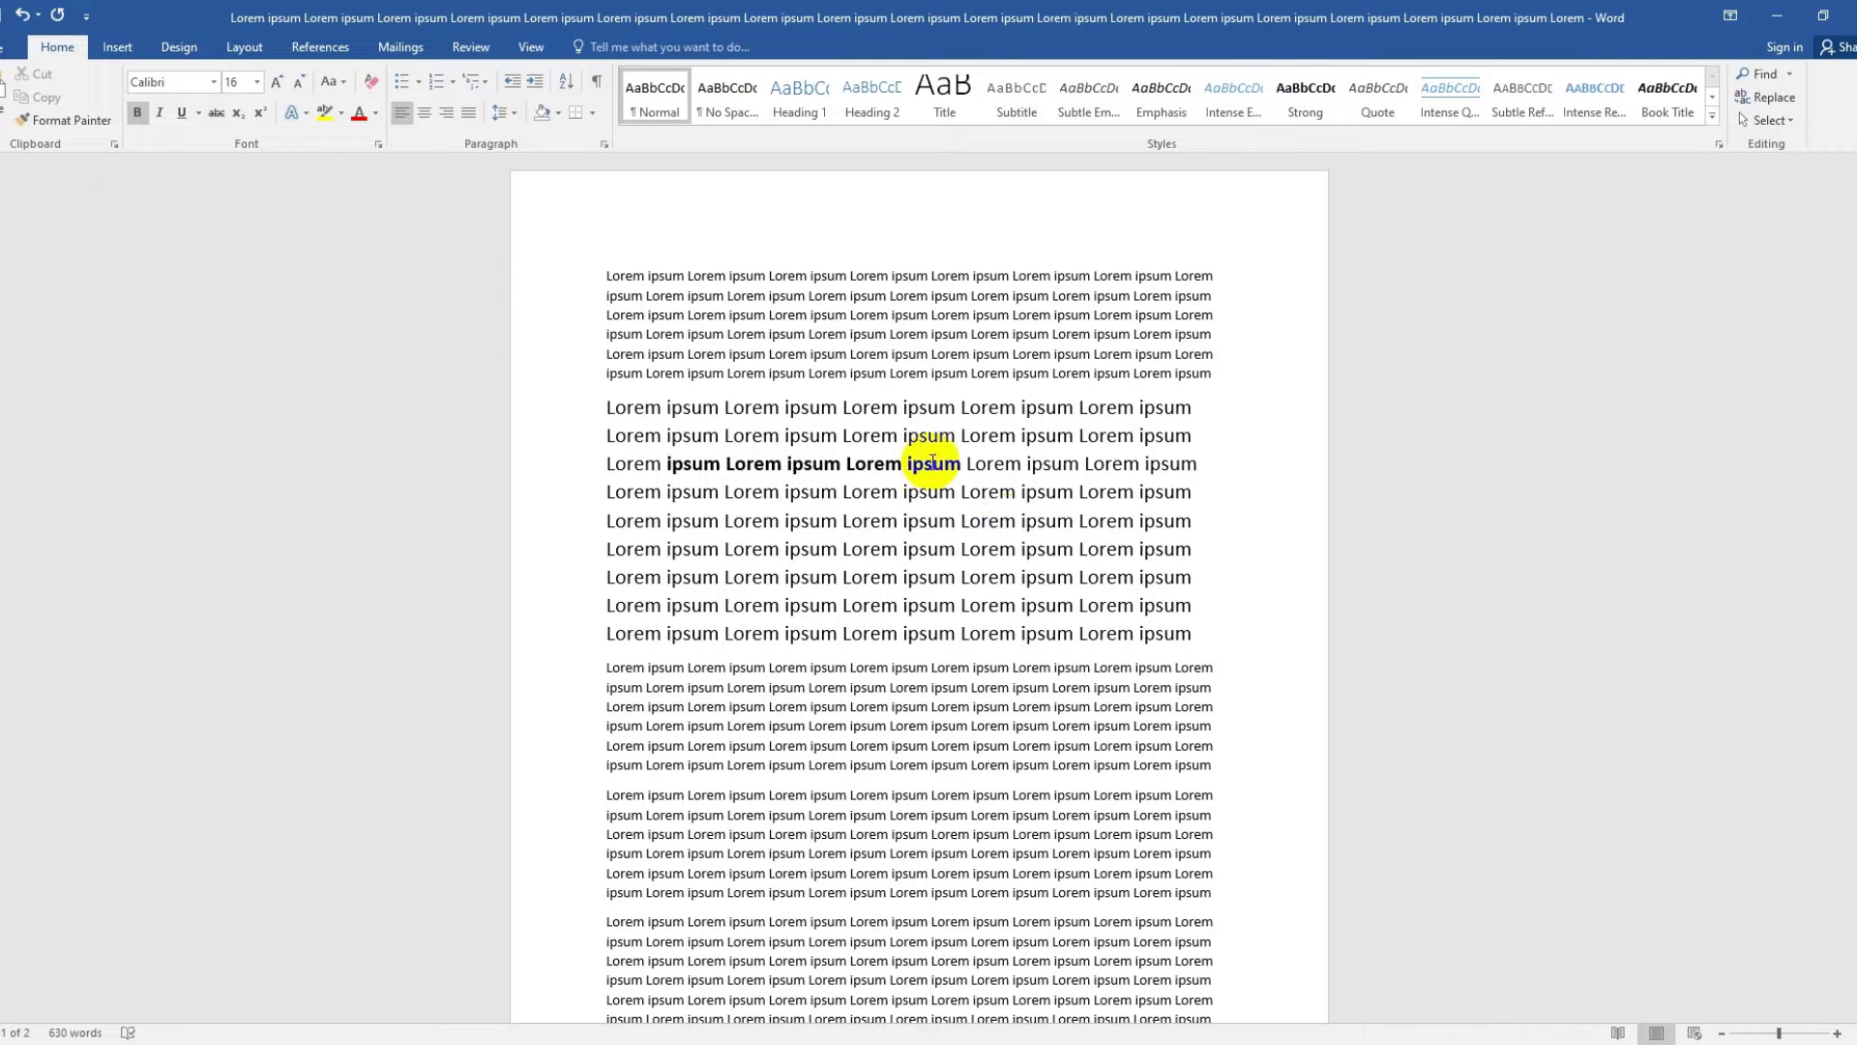
- Italicize the words "ipsum Lorem ipsum Lorem ipsum" in the fifth line of the second paragraph
{"action": "left_click", "coordinate": [817, 530]}
{"action": "left_click_drag", "start_coordinate": [818, 530], "coordinate": [1076, 522]}
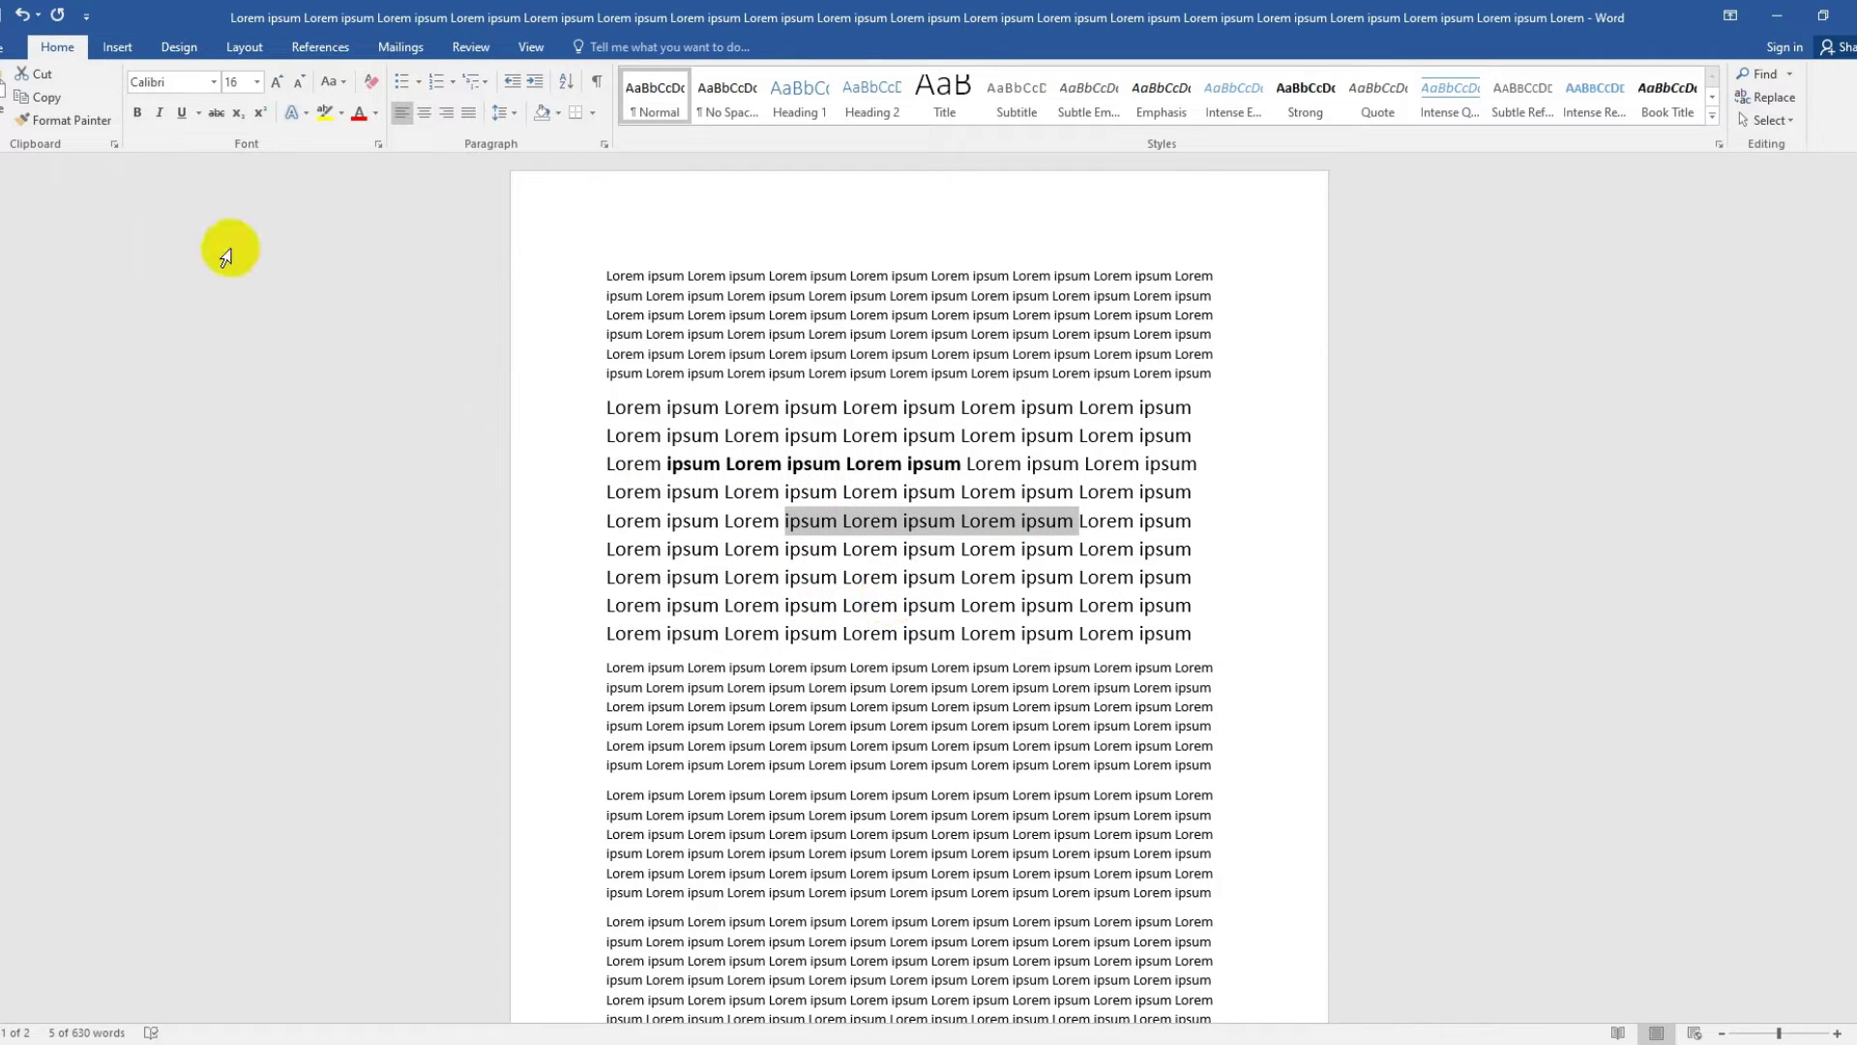
{"action": "left_click", "coordinate": [160, 113]}
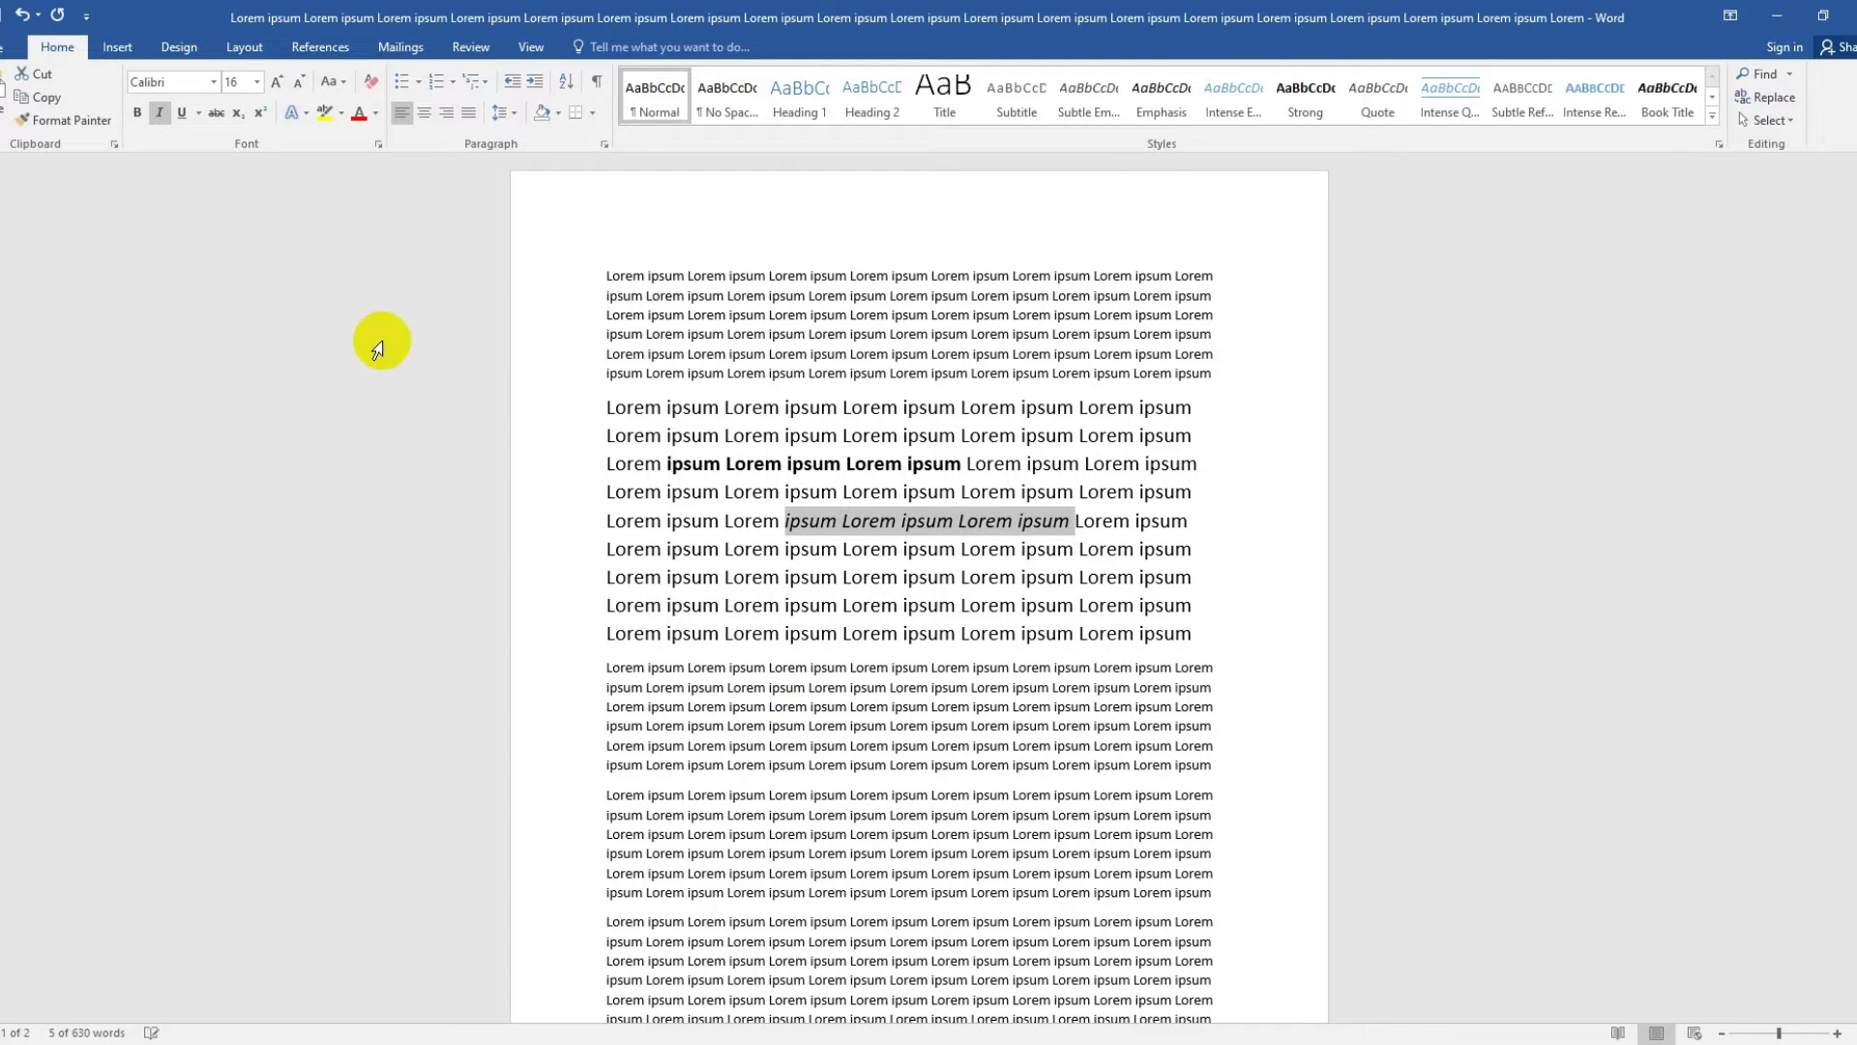
{"action": "left_click", "coordinate": [962, 527]}
{"action": "left_click_drag", "start_coordinate": [781, 529], "coordinate": [1048, 520]}
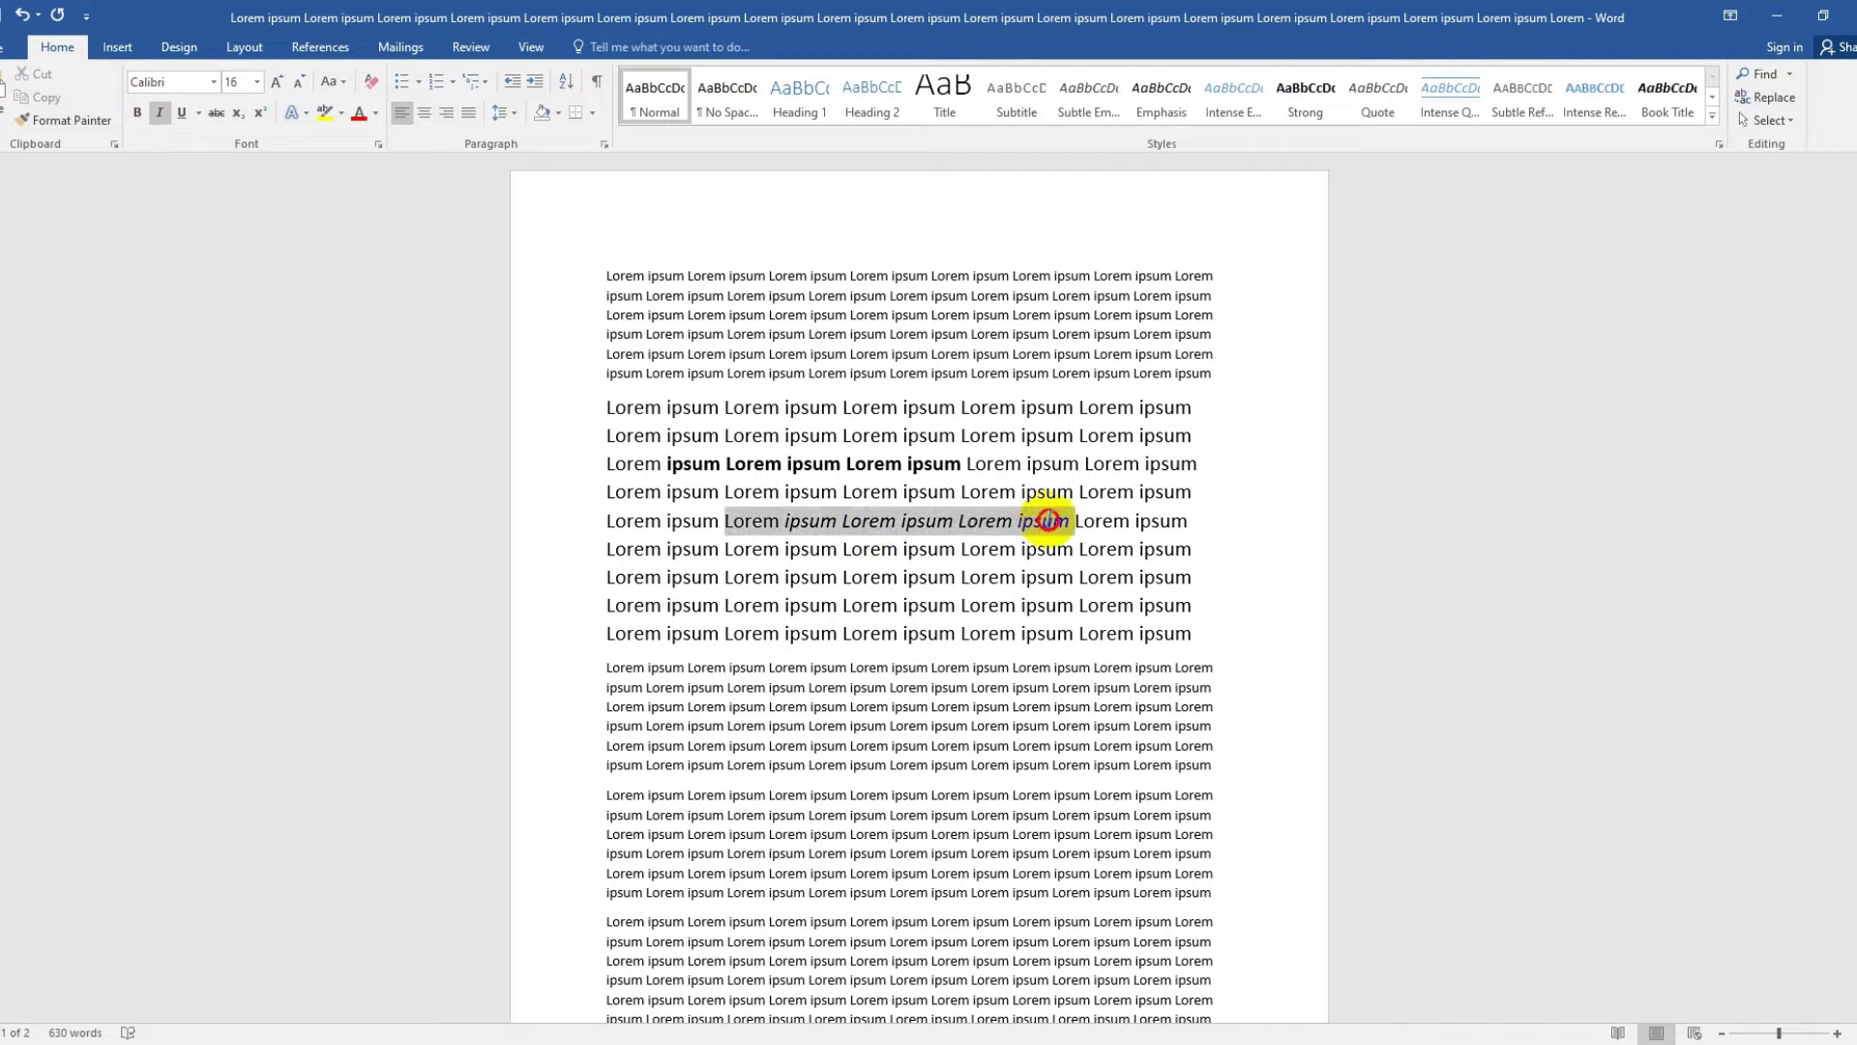
{"action": "left_click", "coordinate": [1055, 522]}
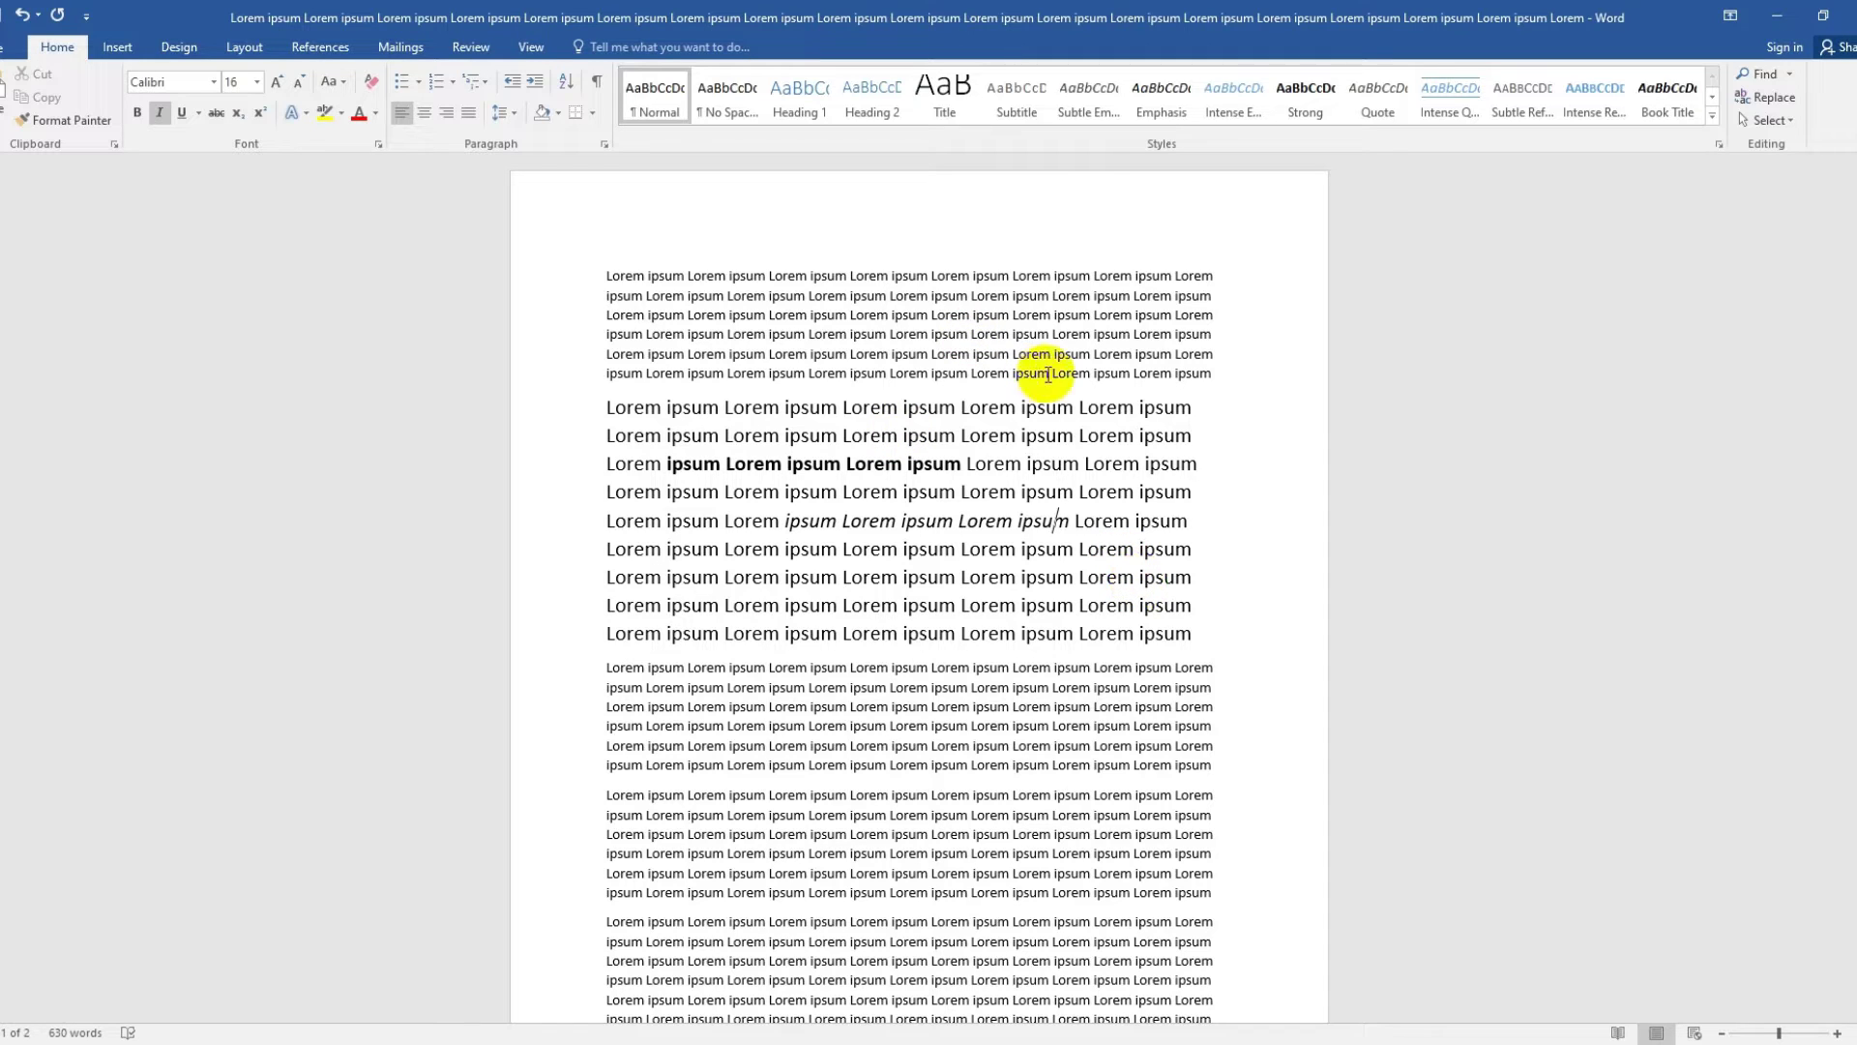
{"action": "left_click", "coordinate": [601, 275]}
- Delete all the text on the second page of the document
{"action": "scroll", "coordinate": [861, 604], "scroll_direction": "down", "scroll_amount": 3}
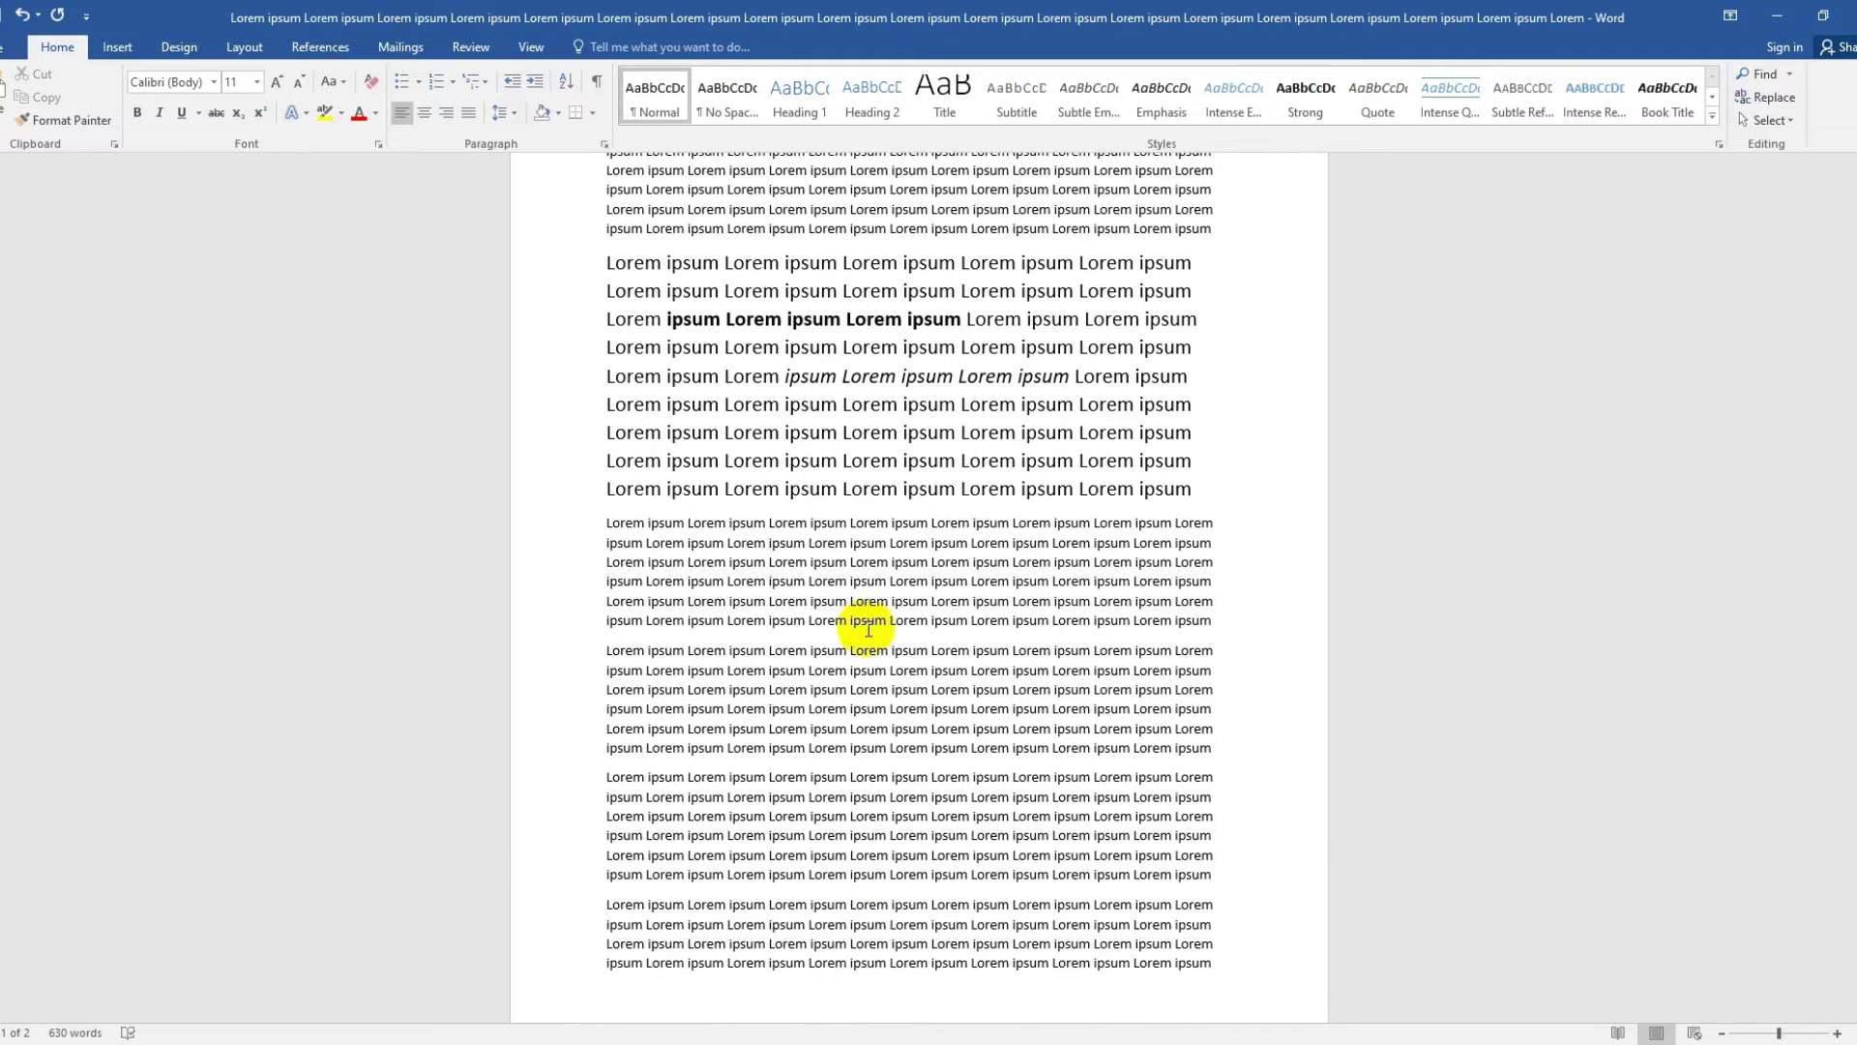
{"action": "scroll", "coordinate": [867, 629], "scroll_direction": "down", "scroll_amount": 8}
{"action": "scroll", "coordinate": [873, 636], "scroll_direction": "up", "scroll_amount": 1}
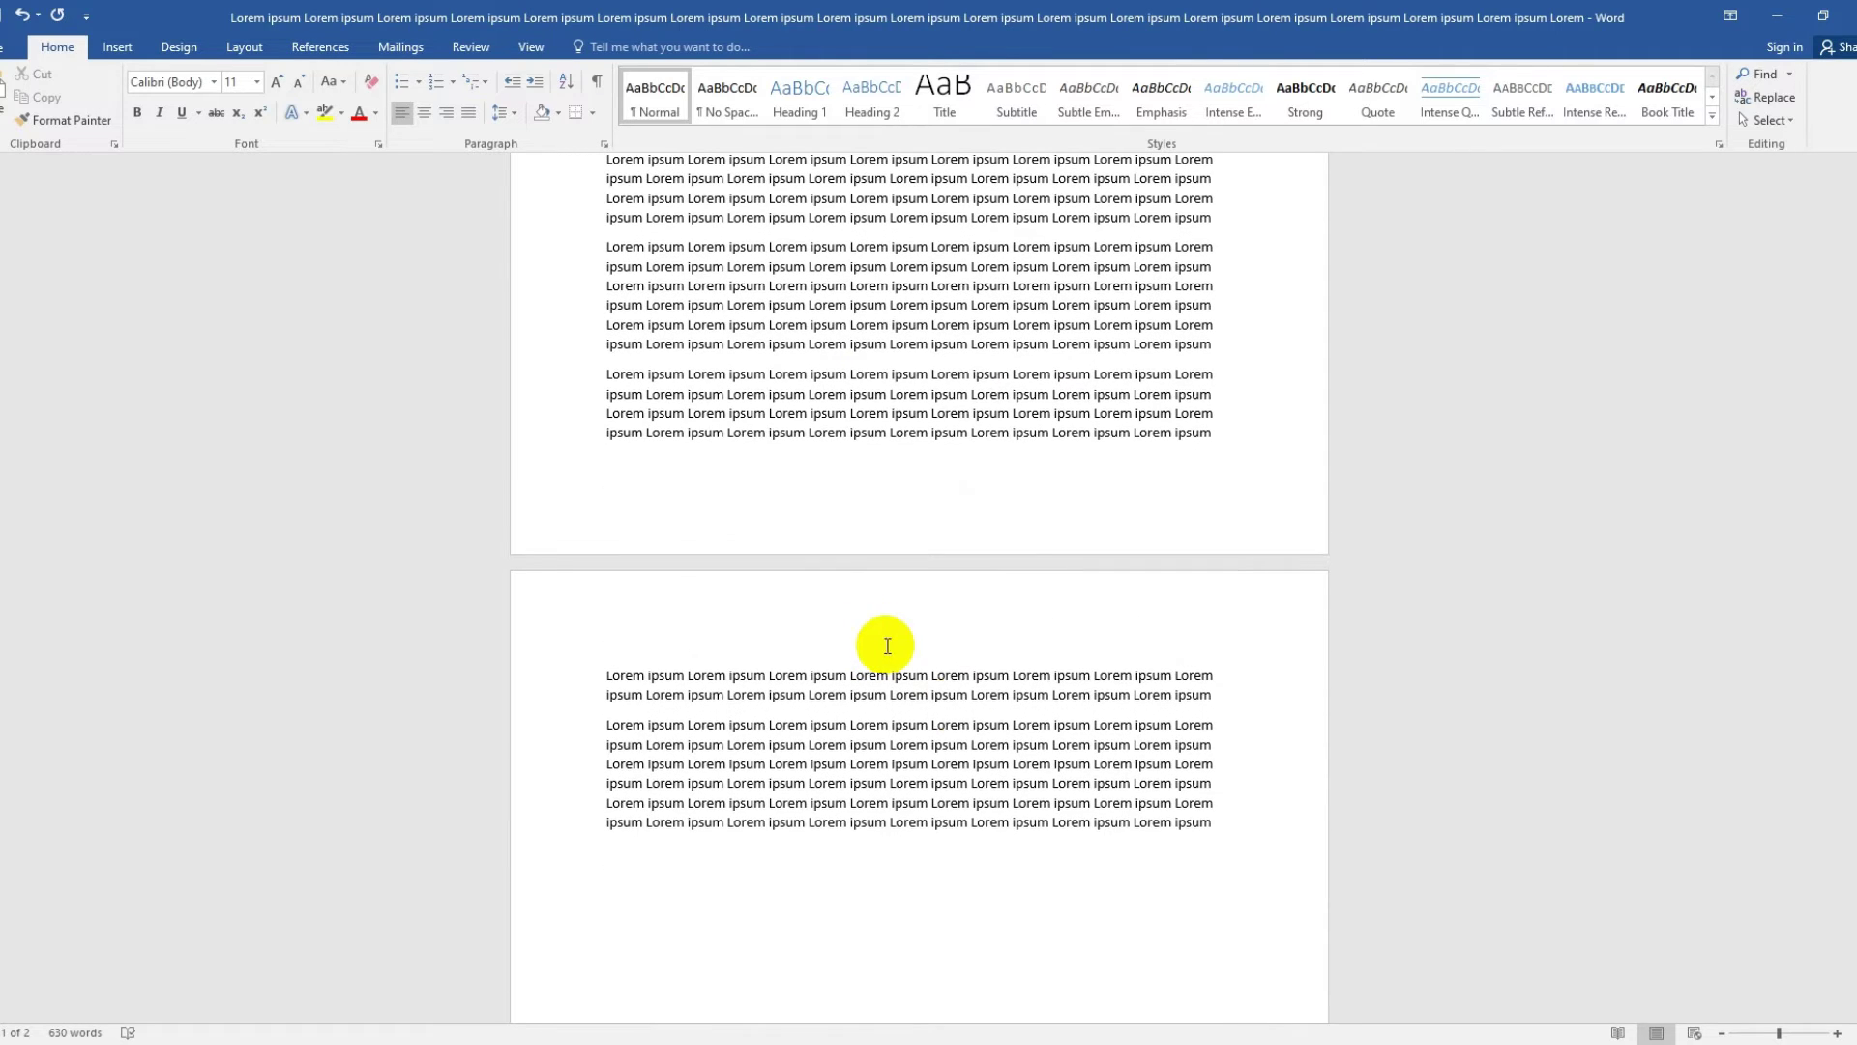
{"action": "left_click", "coordinate": [1213, 824]}
{"action": "left_click", "coordinate": [605, 678], "text": "shift"}
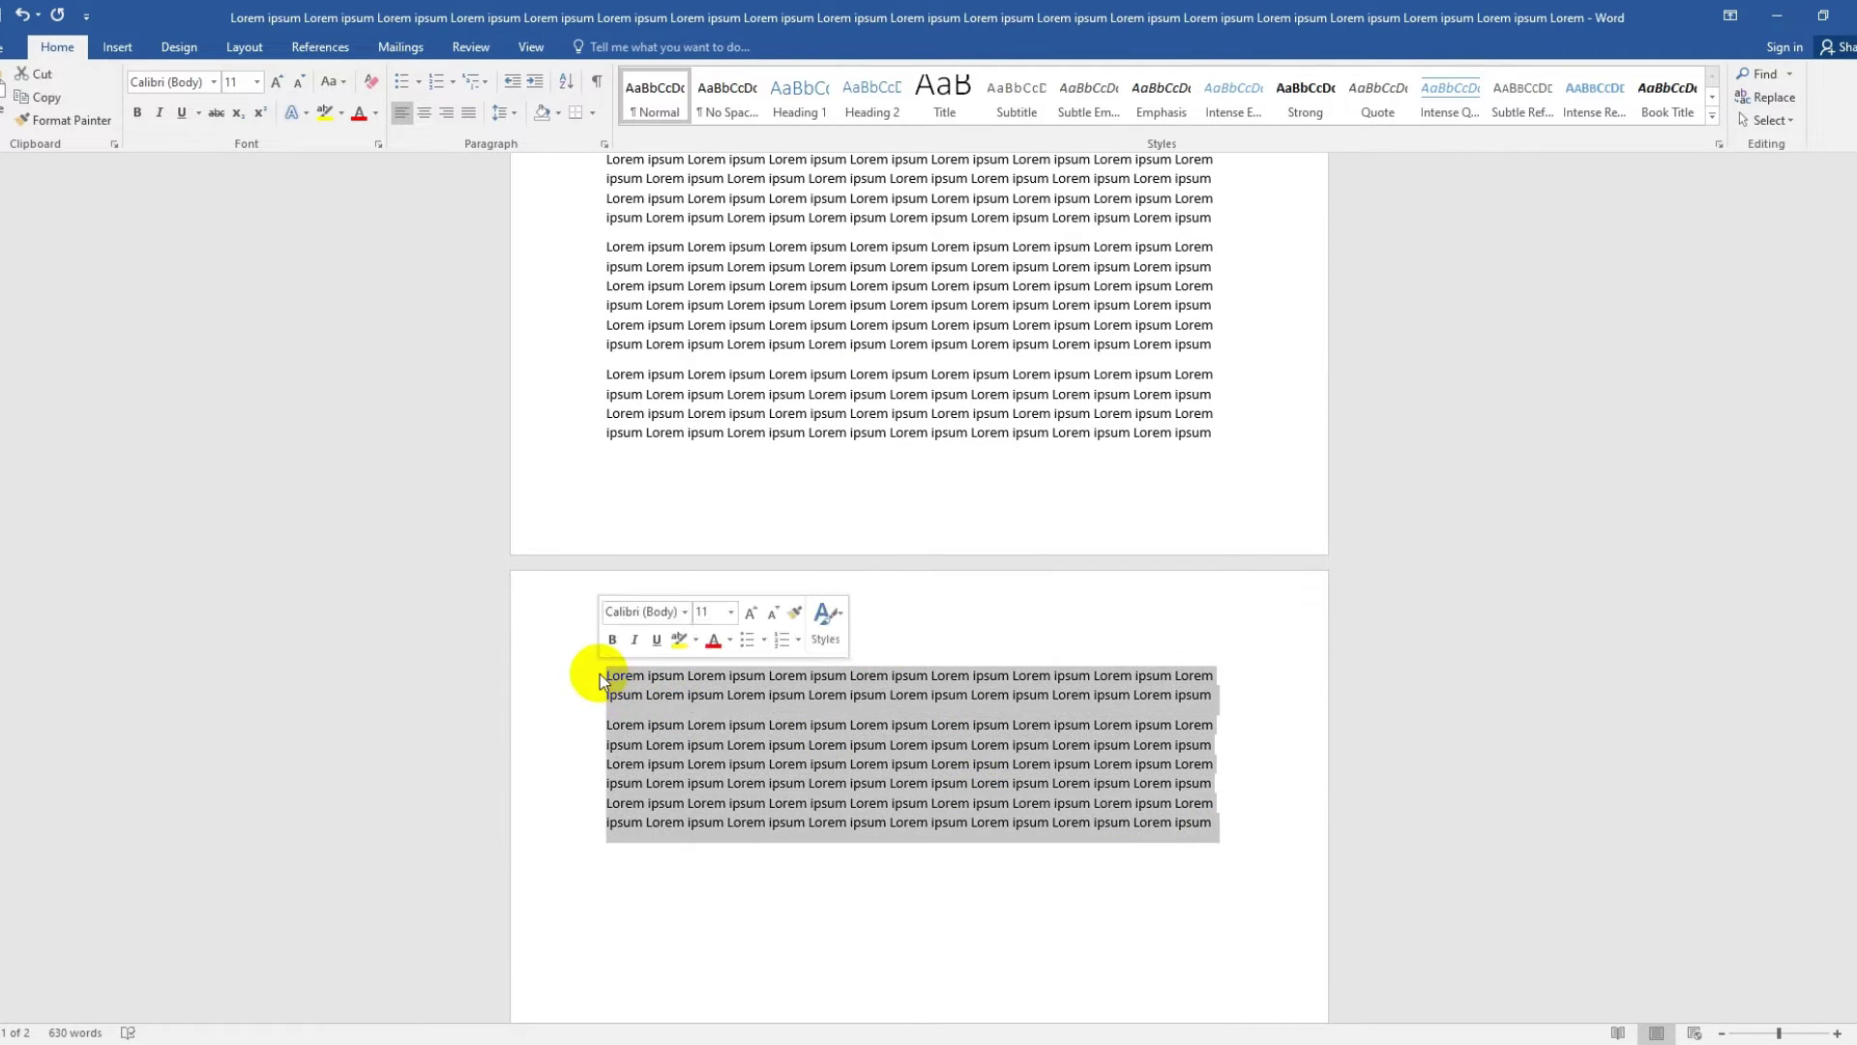
{"action": "key", "text": "Delete"}
{"action": "scroll", "coordinate": [1050, 629], "scroll_direction": "up", "scroll_amount": 8}
{"action": "scroll", "coordinate": [1049, 629], "scroll_direction": "up", "scroll_amount": 3}
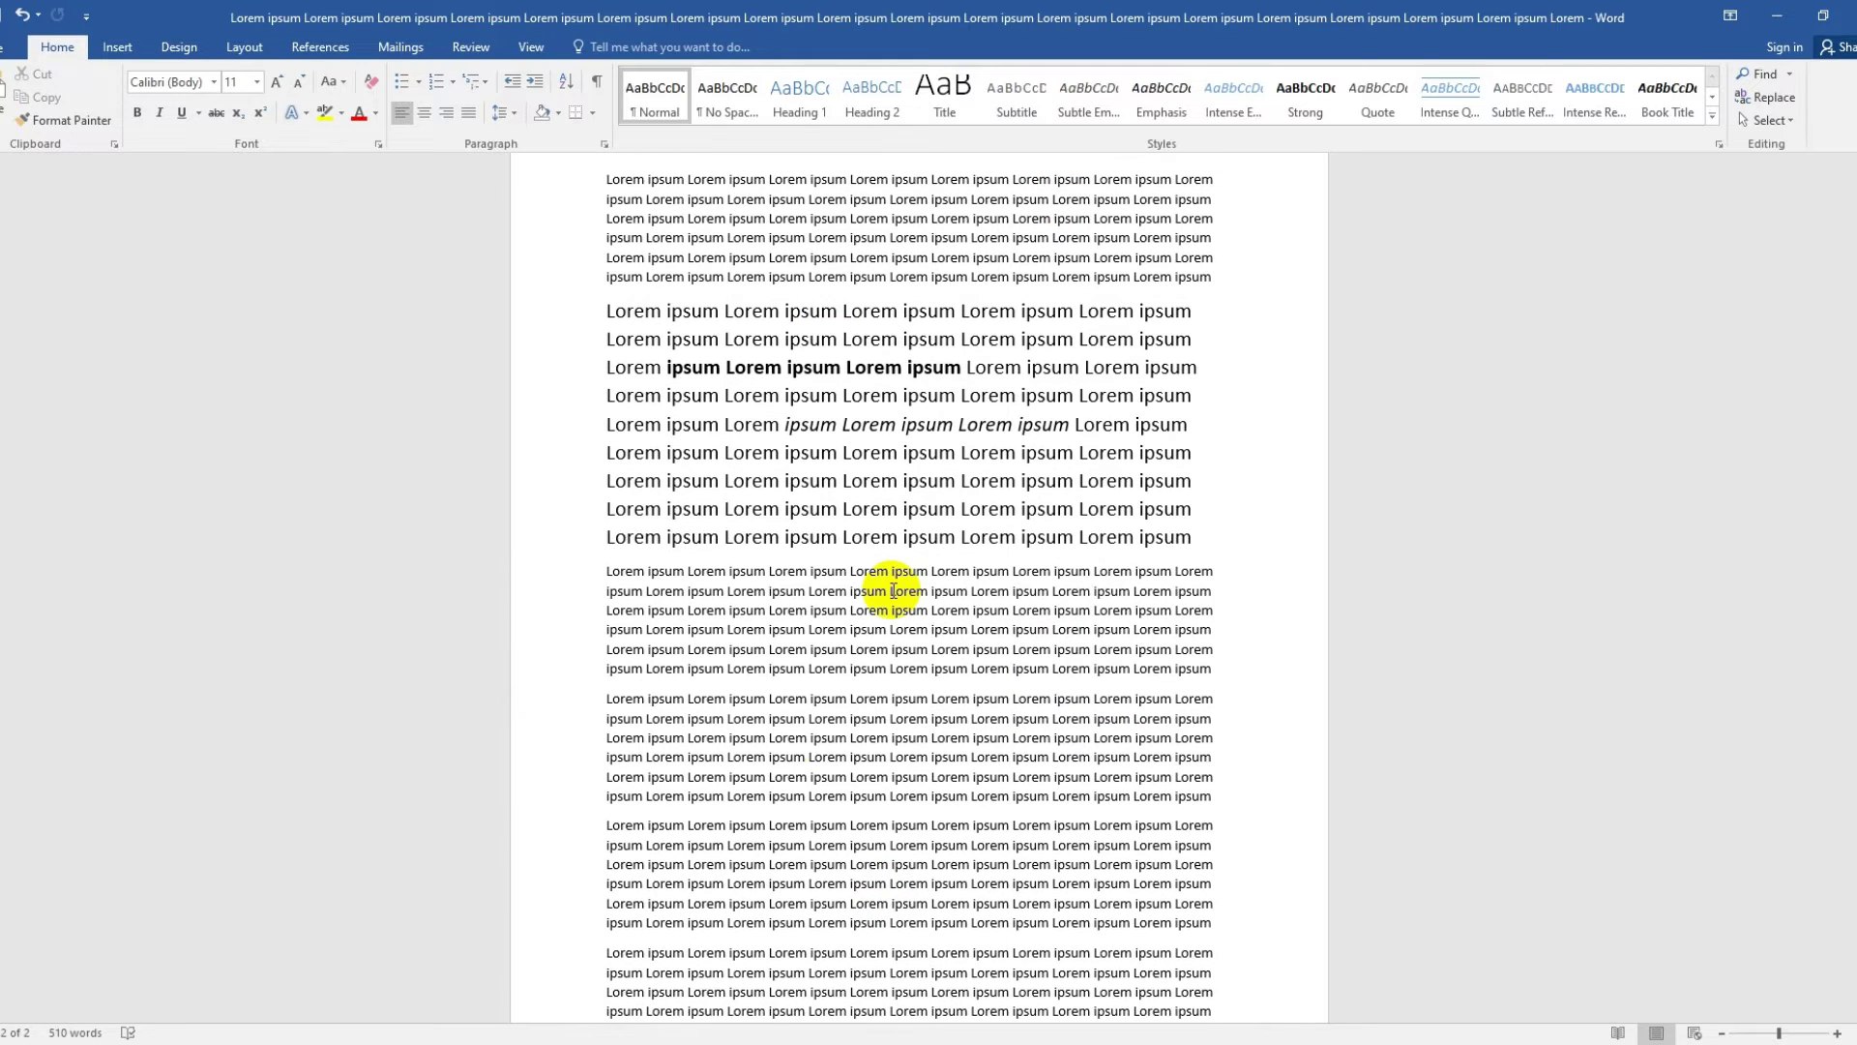
{"action": "scroll", "coordinate": [990, 536], "scroll_direction": "up", "scroll_amount": 2}
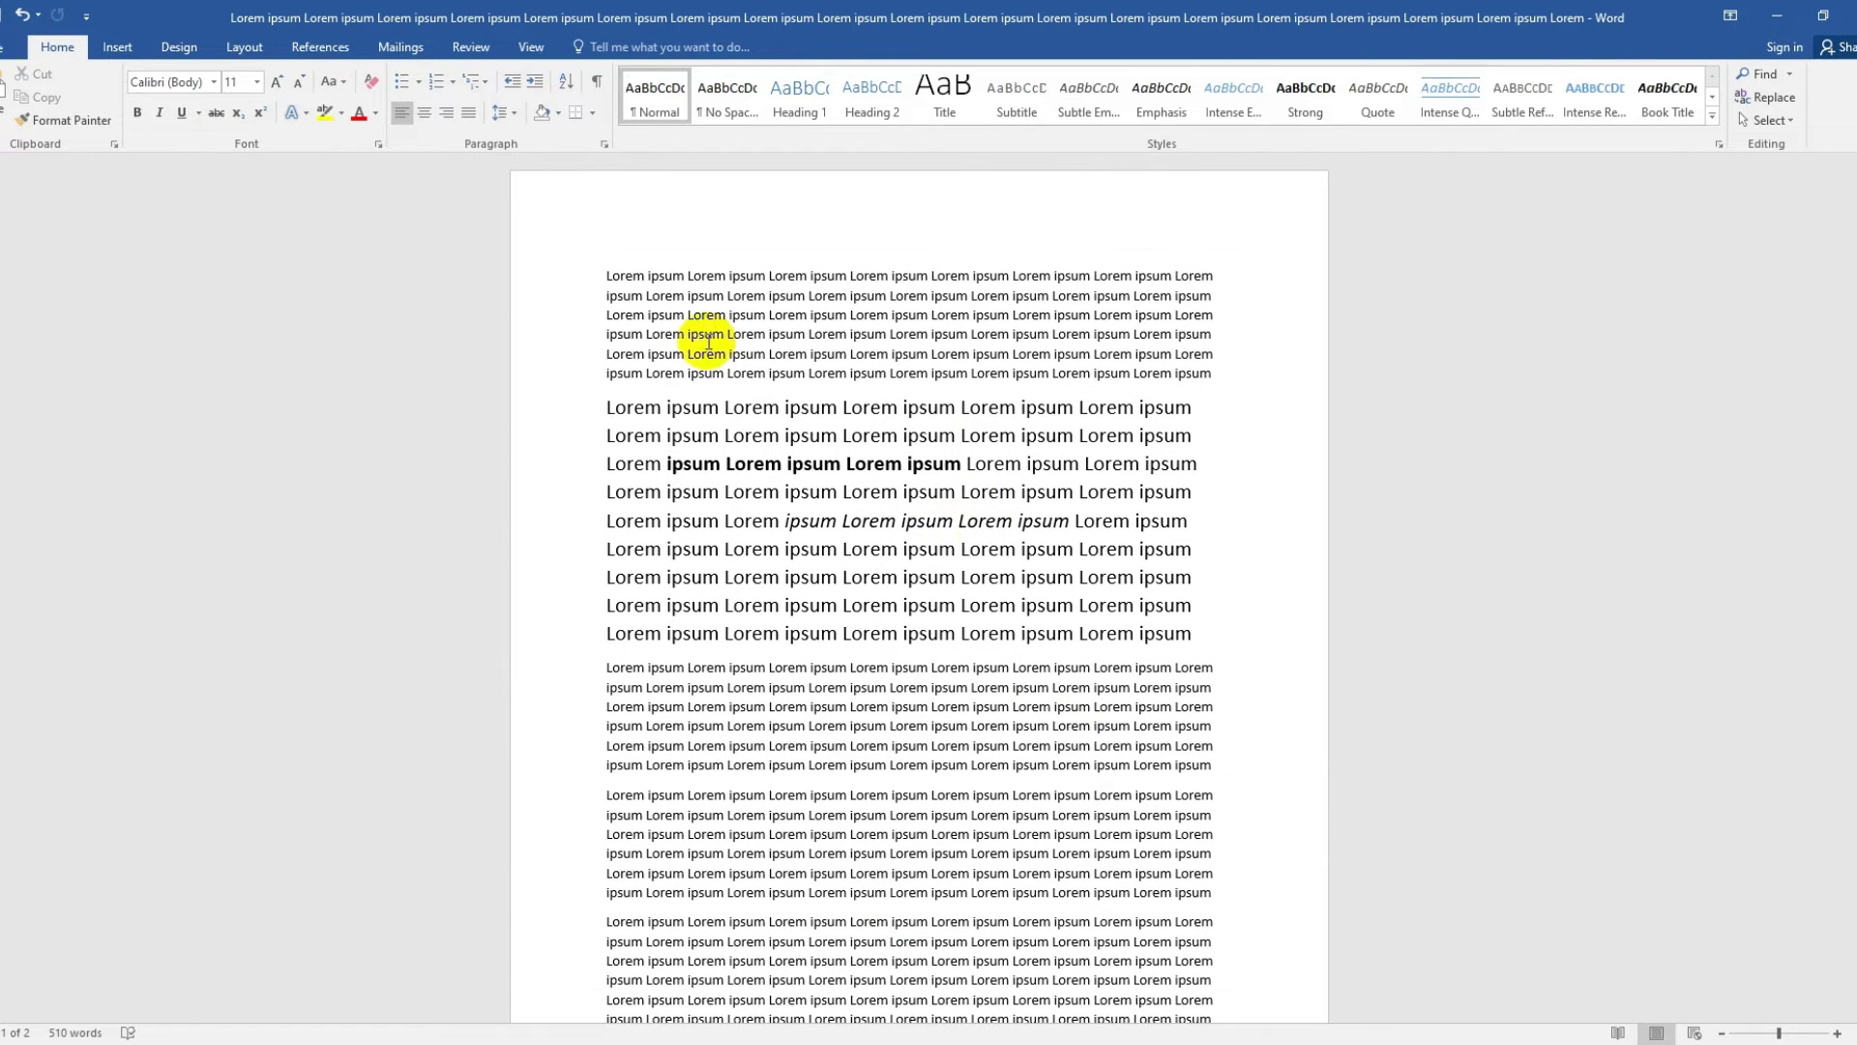
{"action": "left_click", "coordinate": [627, 322]}
{"action": "left_click_drag", "start_coordinate": [627, 322], "coordinate": [1232, 638]}
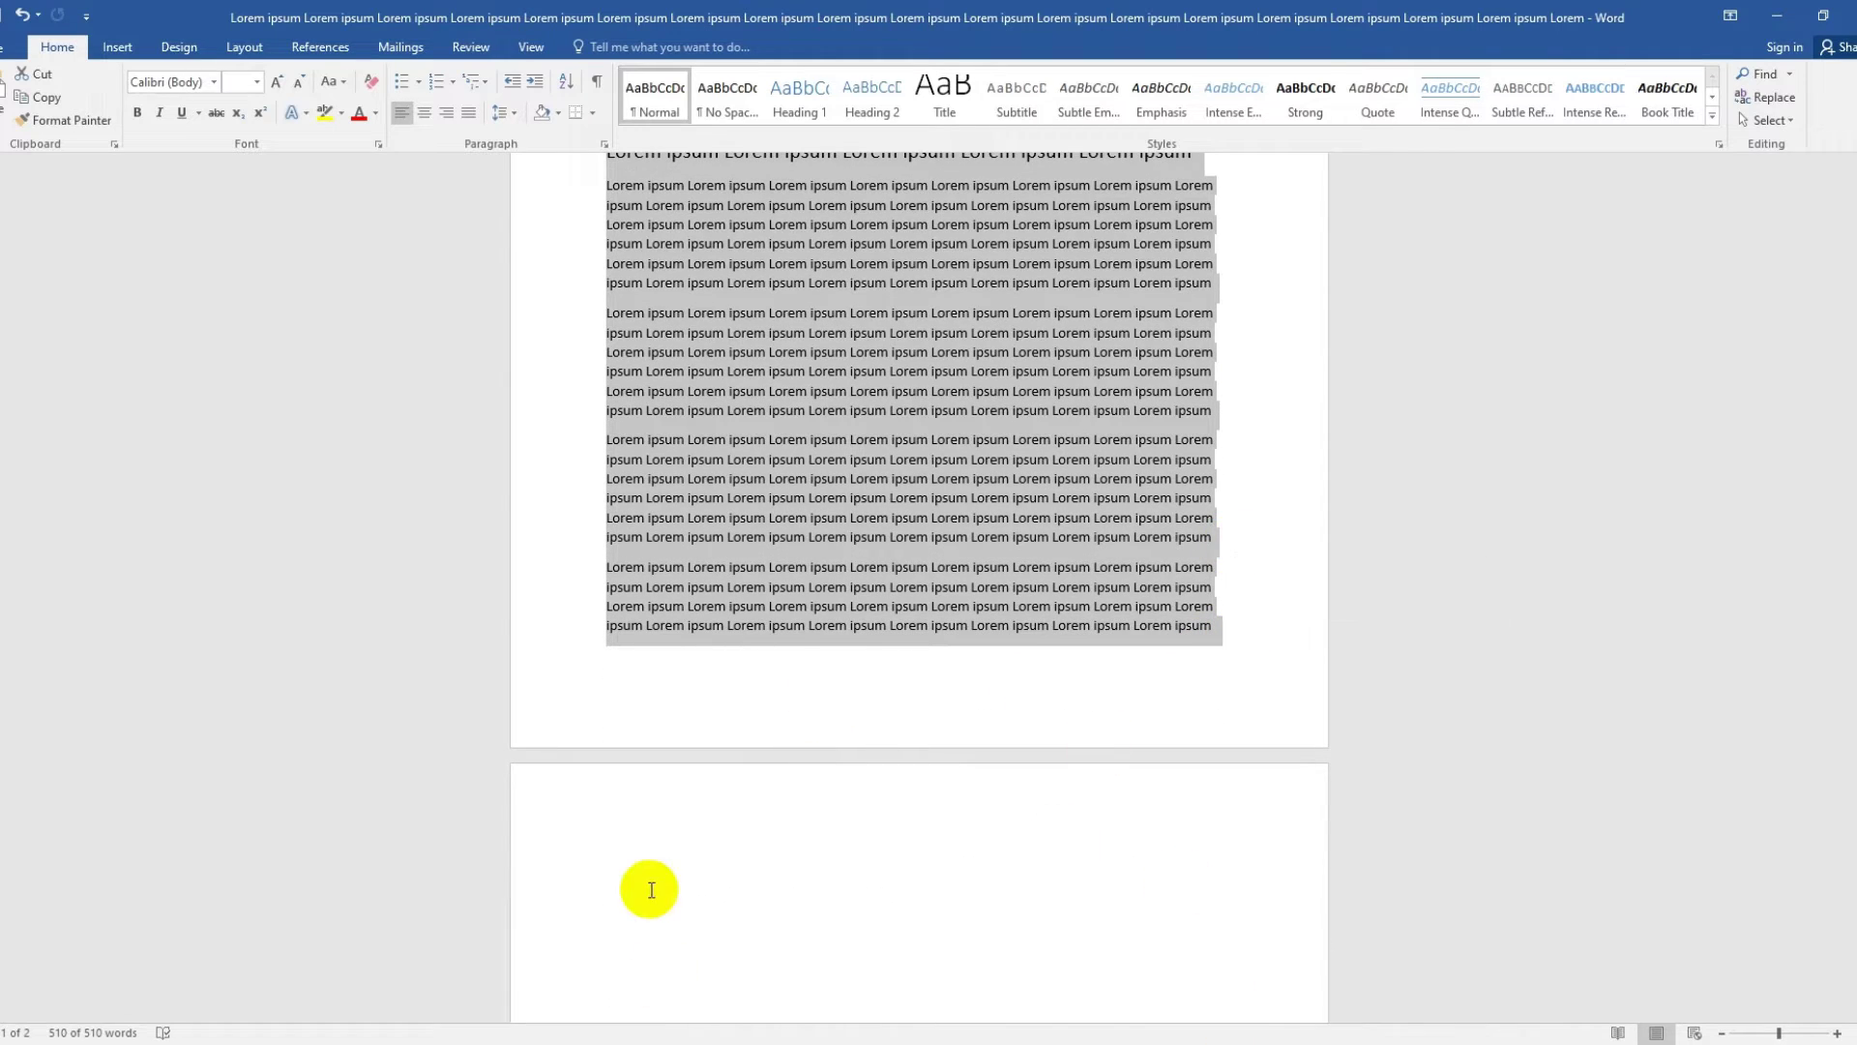
{"action": "scroll", "coordinate": [658, 885], "scroll_direction": "up", "scroll_amount": 10}
{"action": "left_click", "coordinate": [773, 315]}
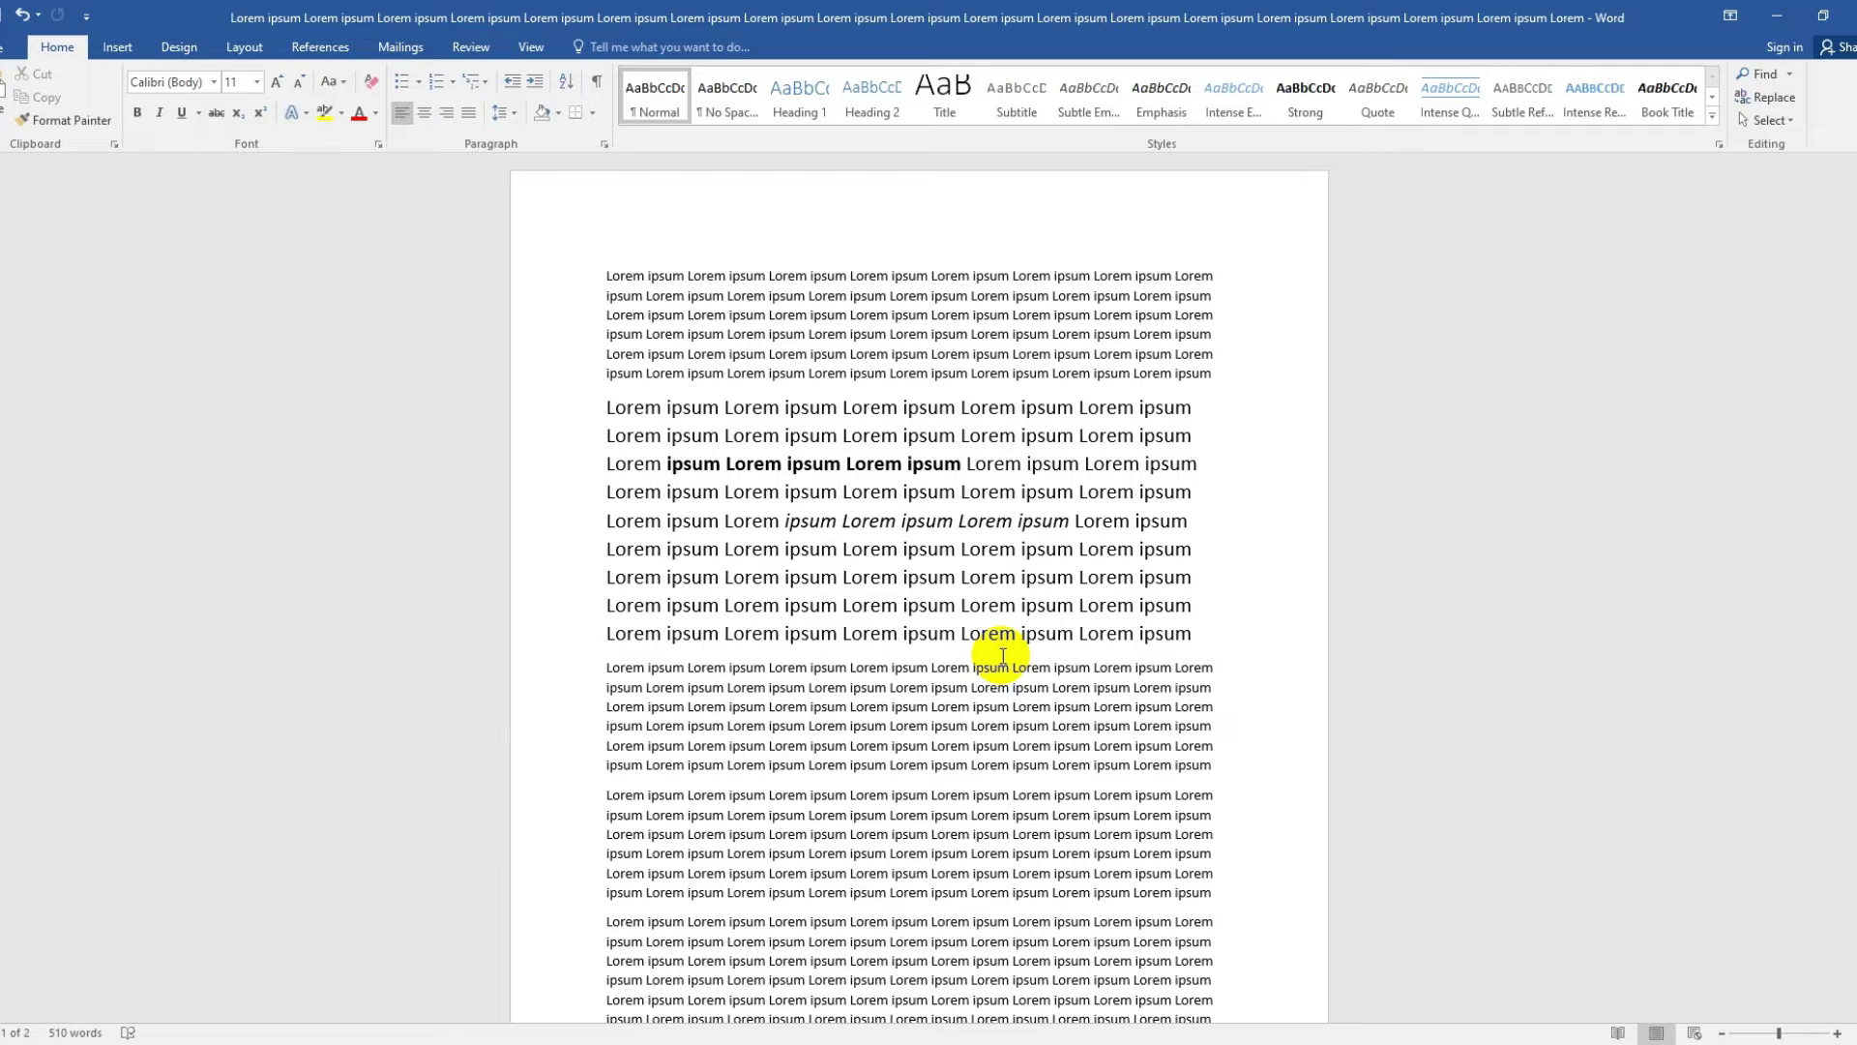
- Select the entire document and set its font size to 14
{"action": "key", "text": "ctrl+a"}
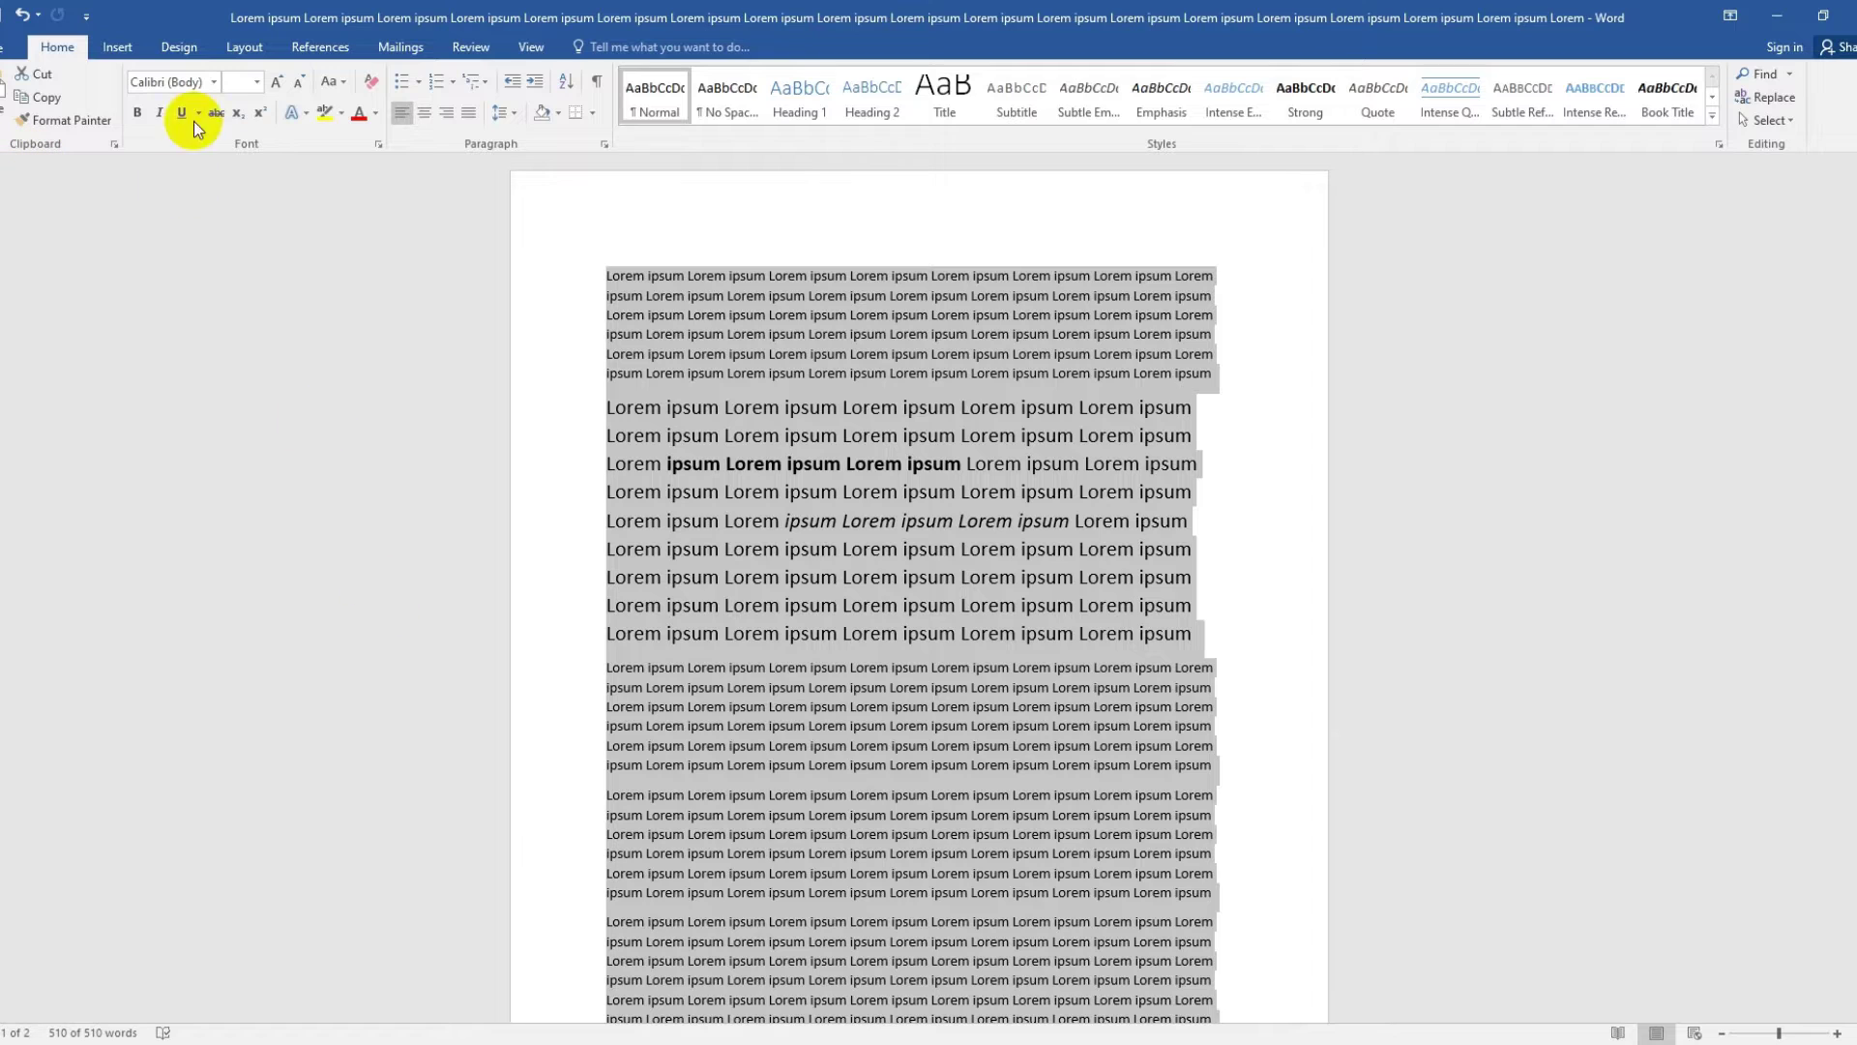
{"action": "left_click", "coordinate": [258, 83]}
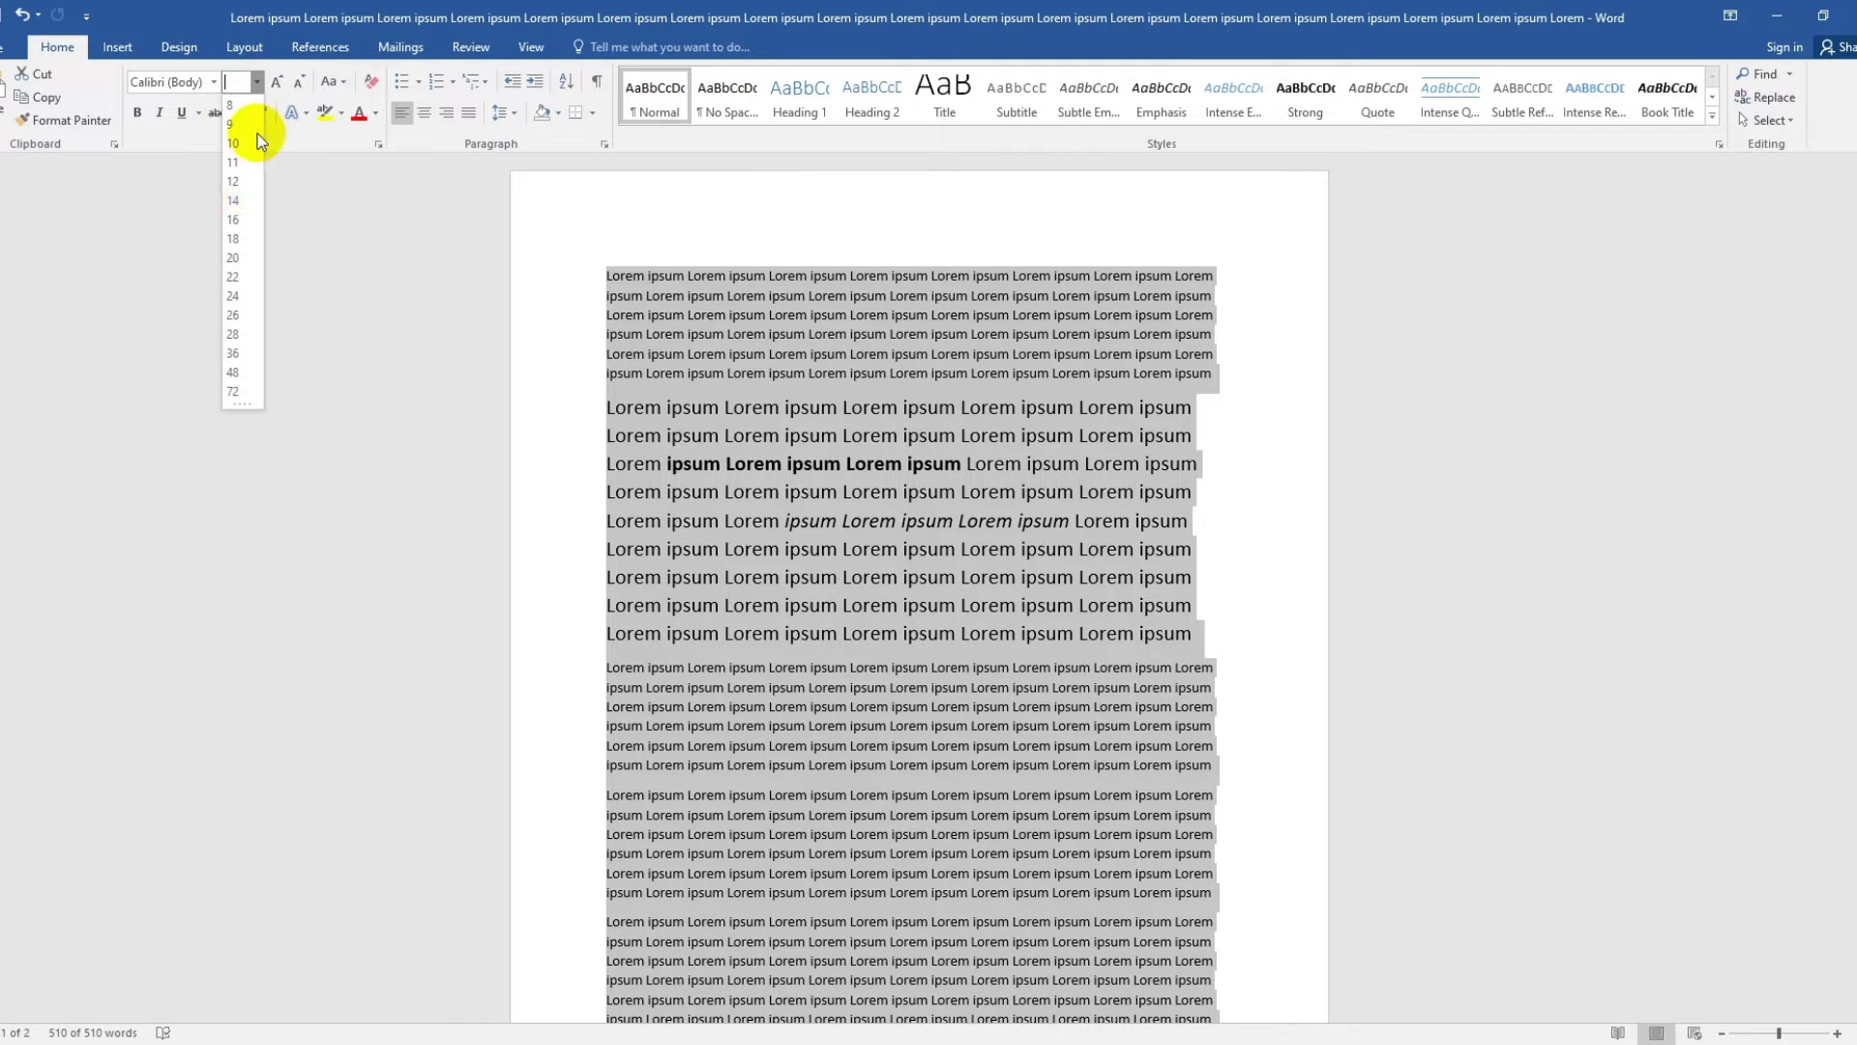
{"action": "left_click", "coordinate": [233, 203]}
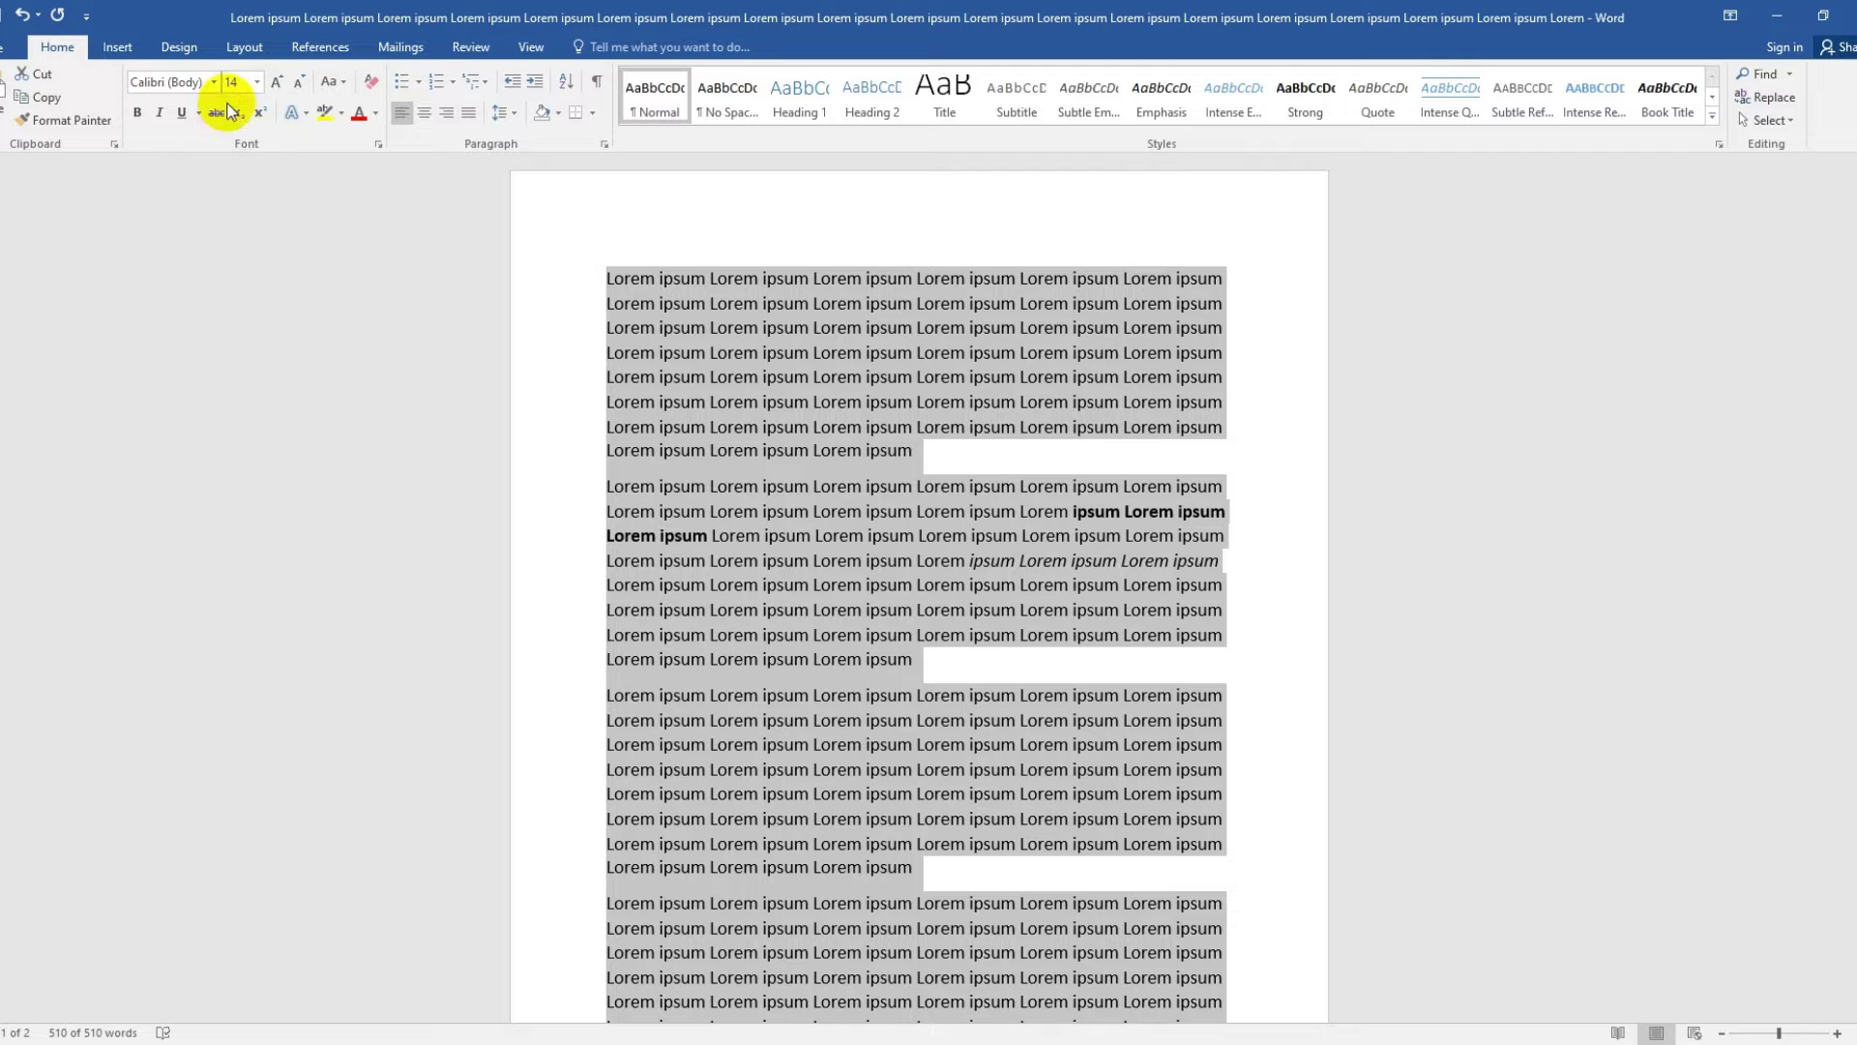
- Set the whole document's font to Calibri (Body), remove bold from all the text, and clear the selection
{"action": "left_click", "coordinate": [213, 81]}
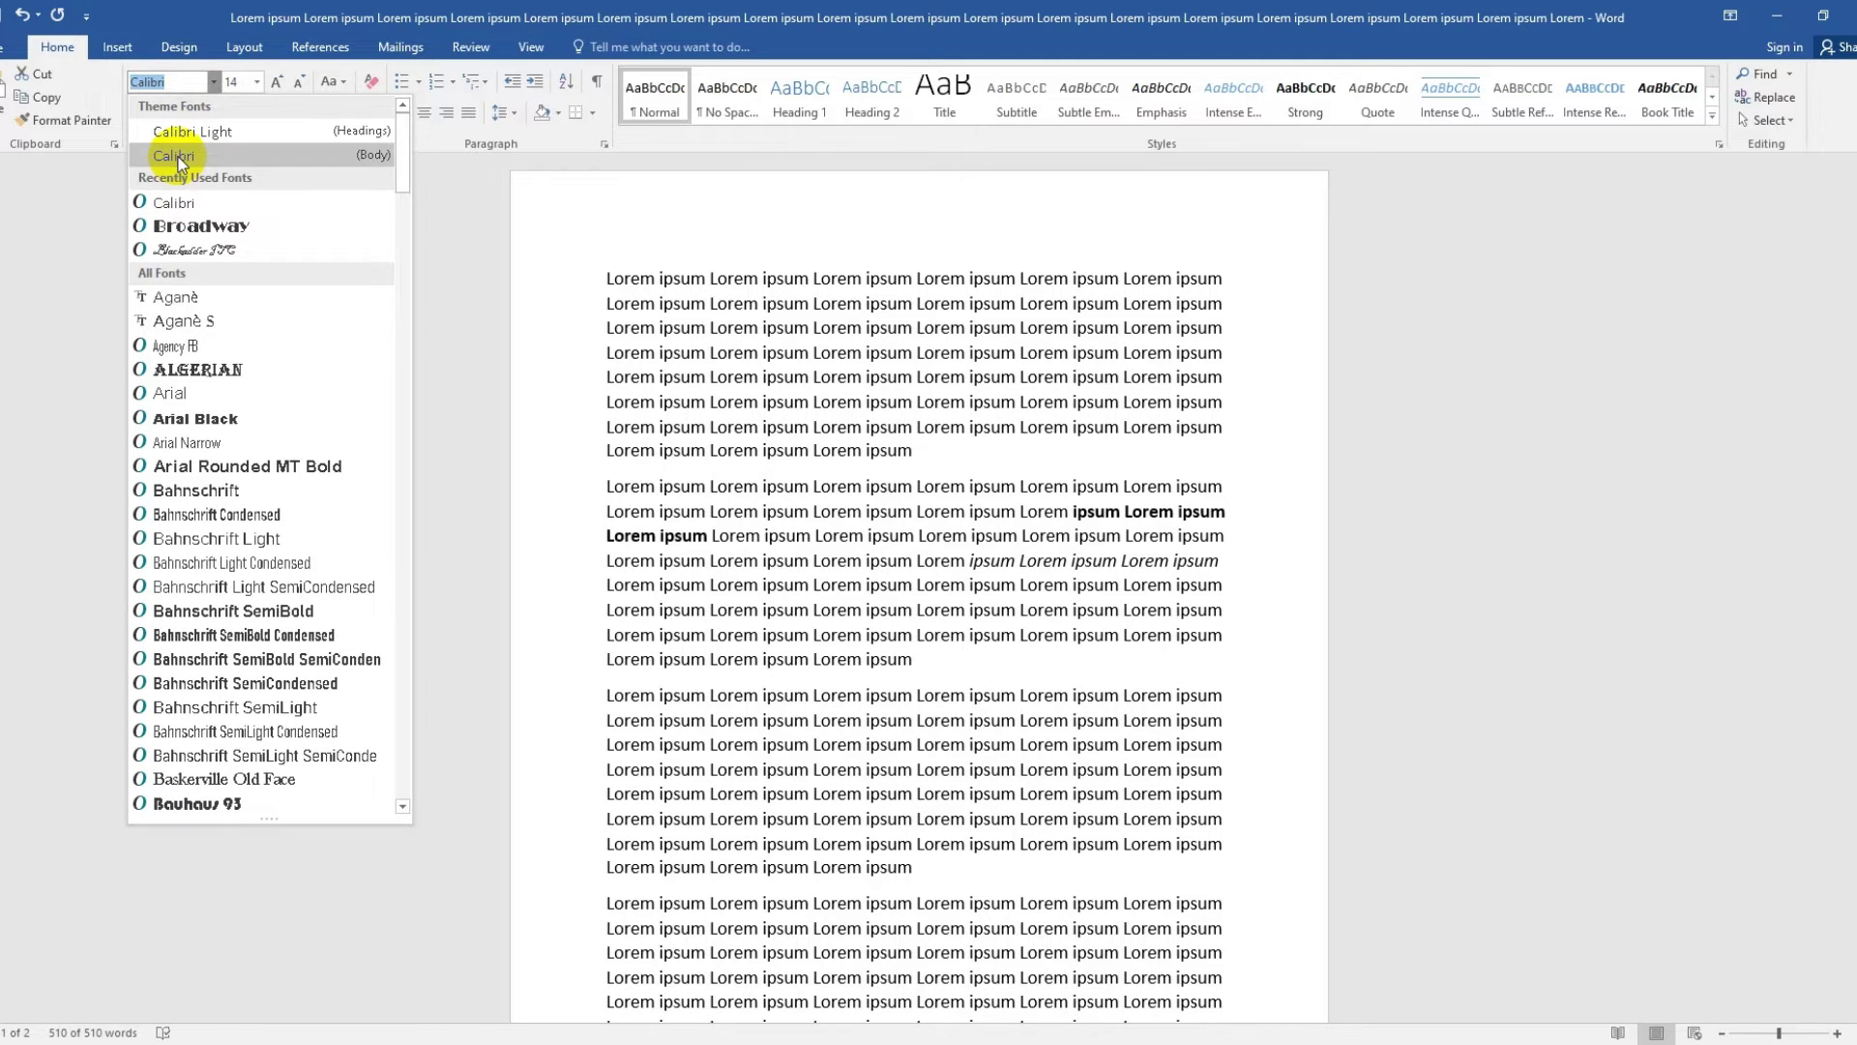
{"action": "left_click", "coordinate": [177, 159]}
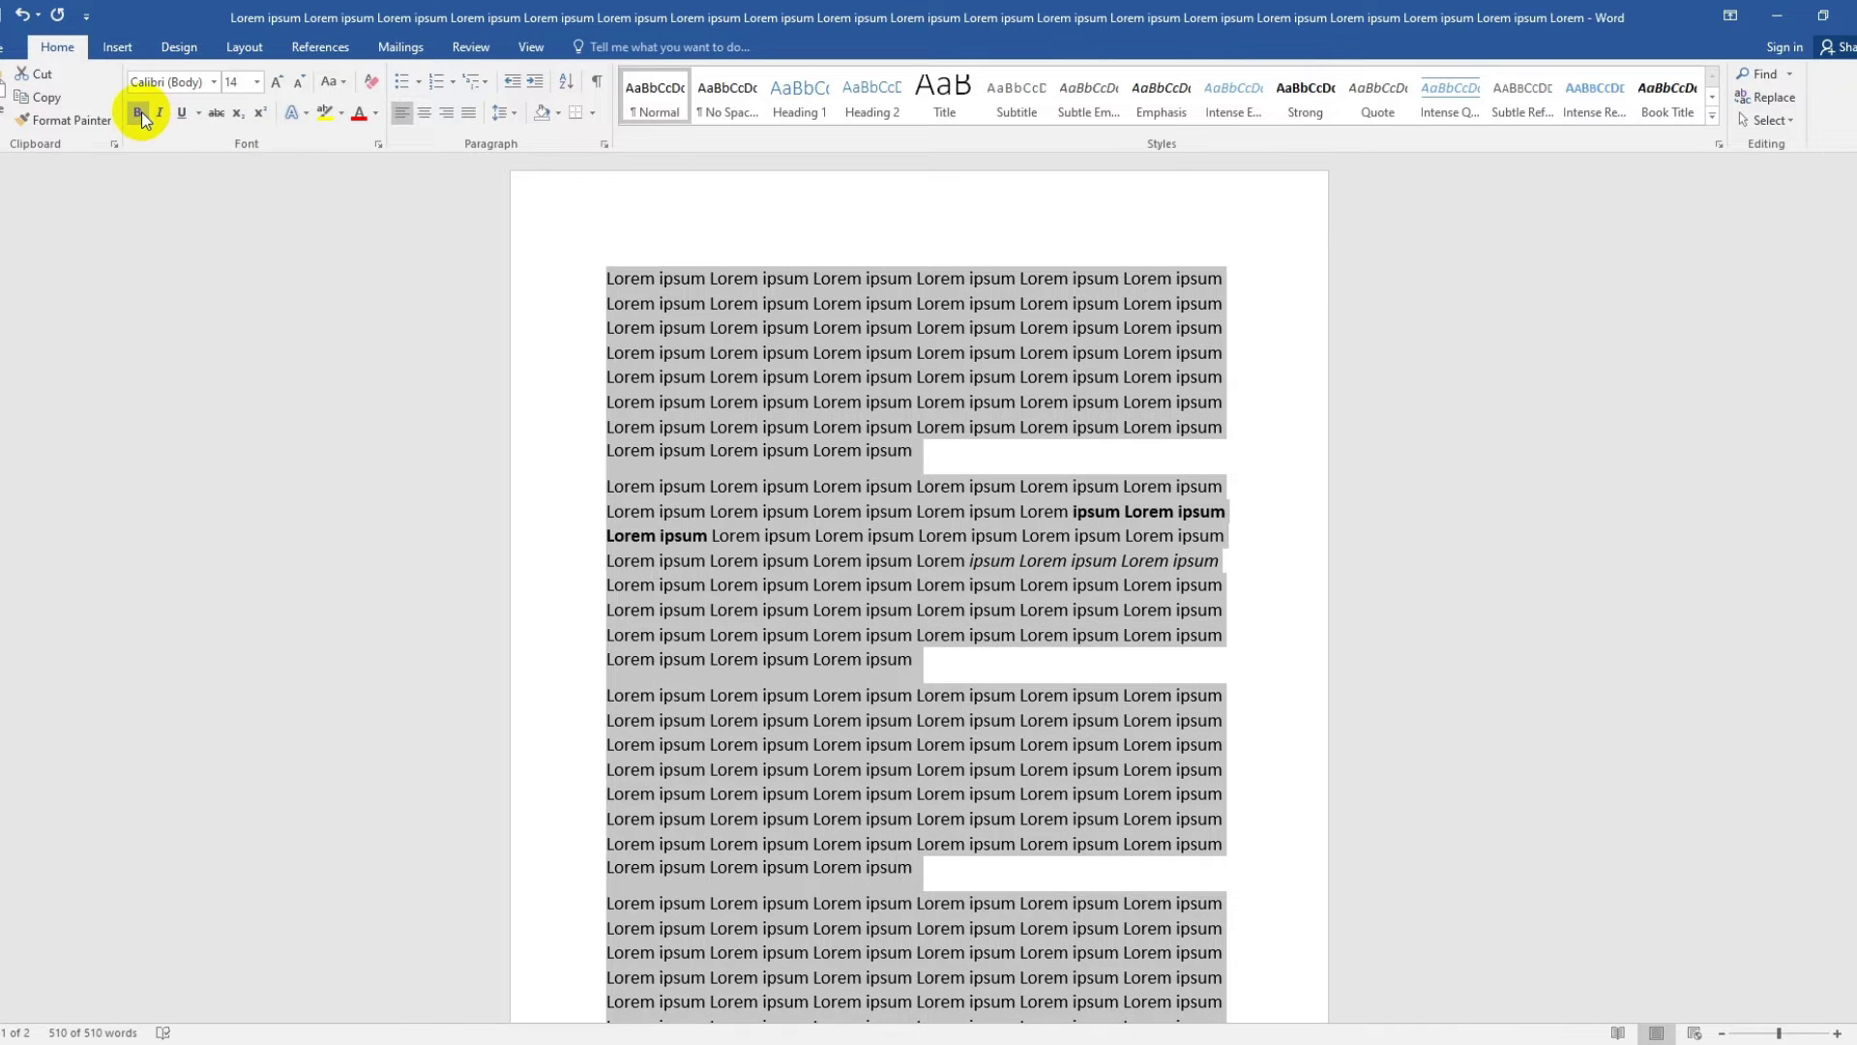
{"action": "double_click", "coordinate": [142, 112]}
{"action": "left_click", "coordinate": [848, 630]}
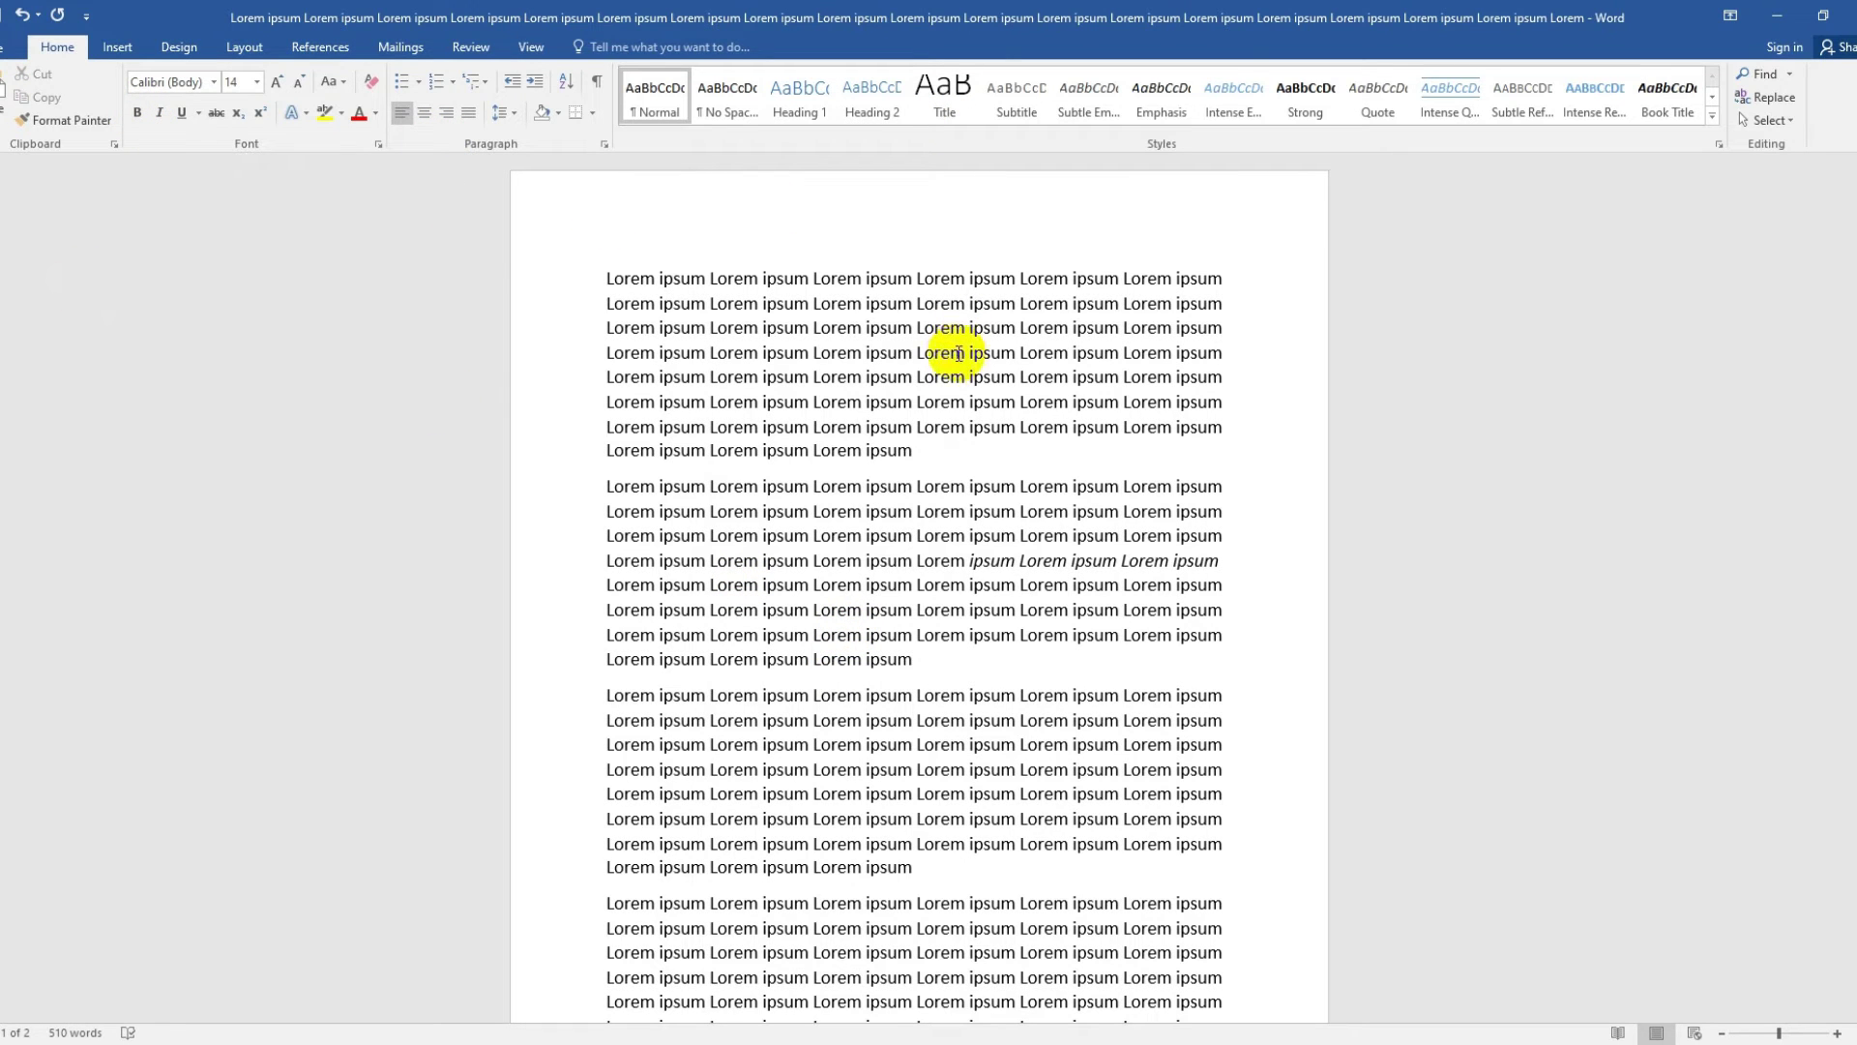
- Make the entire second paragraph bold and clear the selection
{"action": "scroll", "coordinate": [958, 354], "scroll_direction": "down", "scroll_amount": 1}
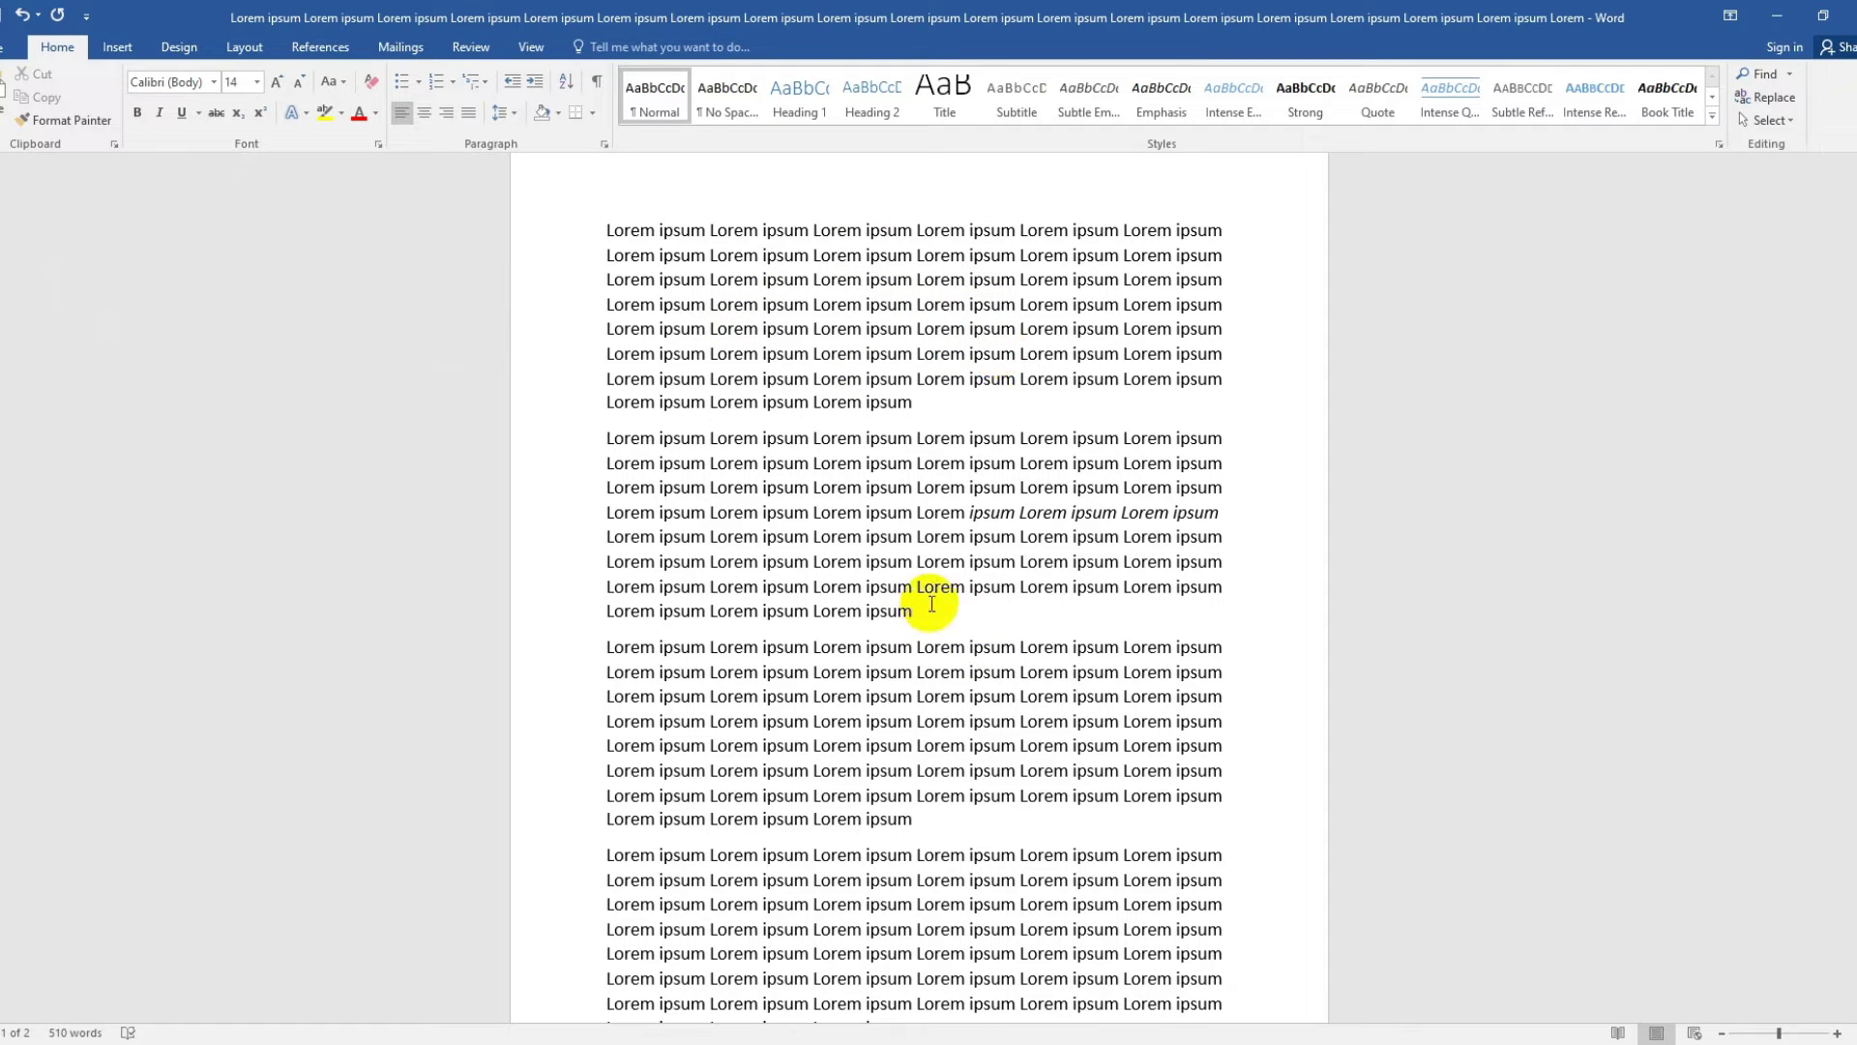
{"action": "left_click_drag", "start_coordinate": [967, 609], "coordinate": [613, 431]}
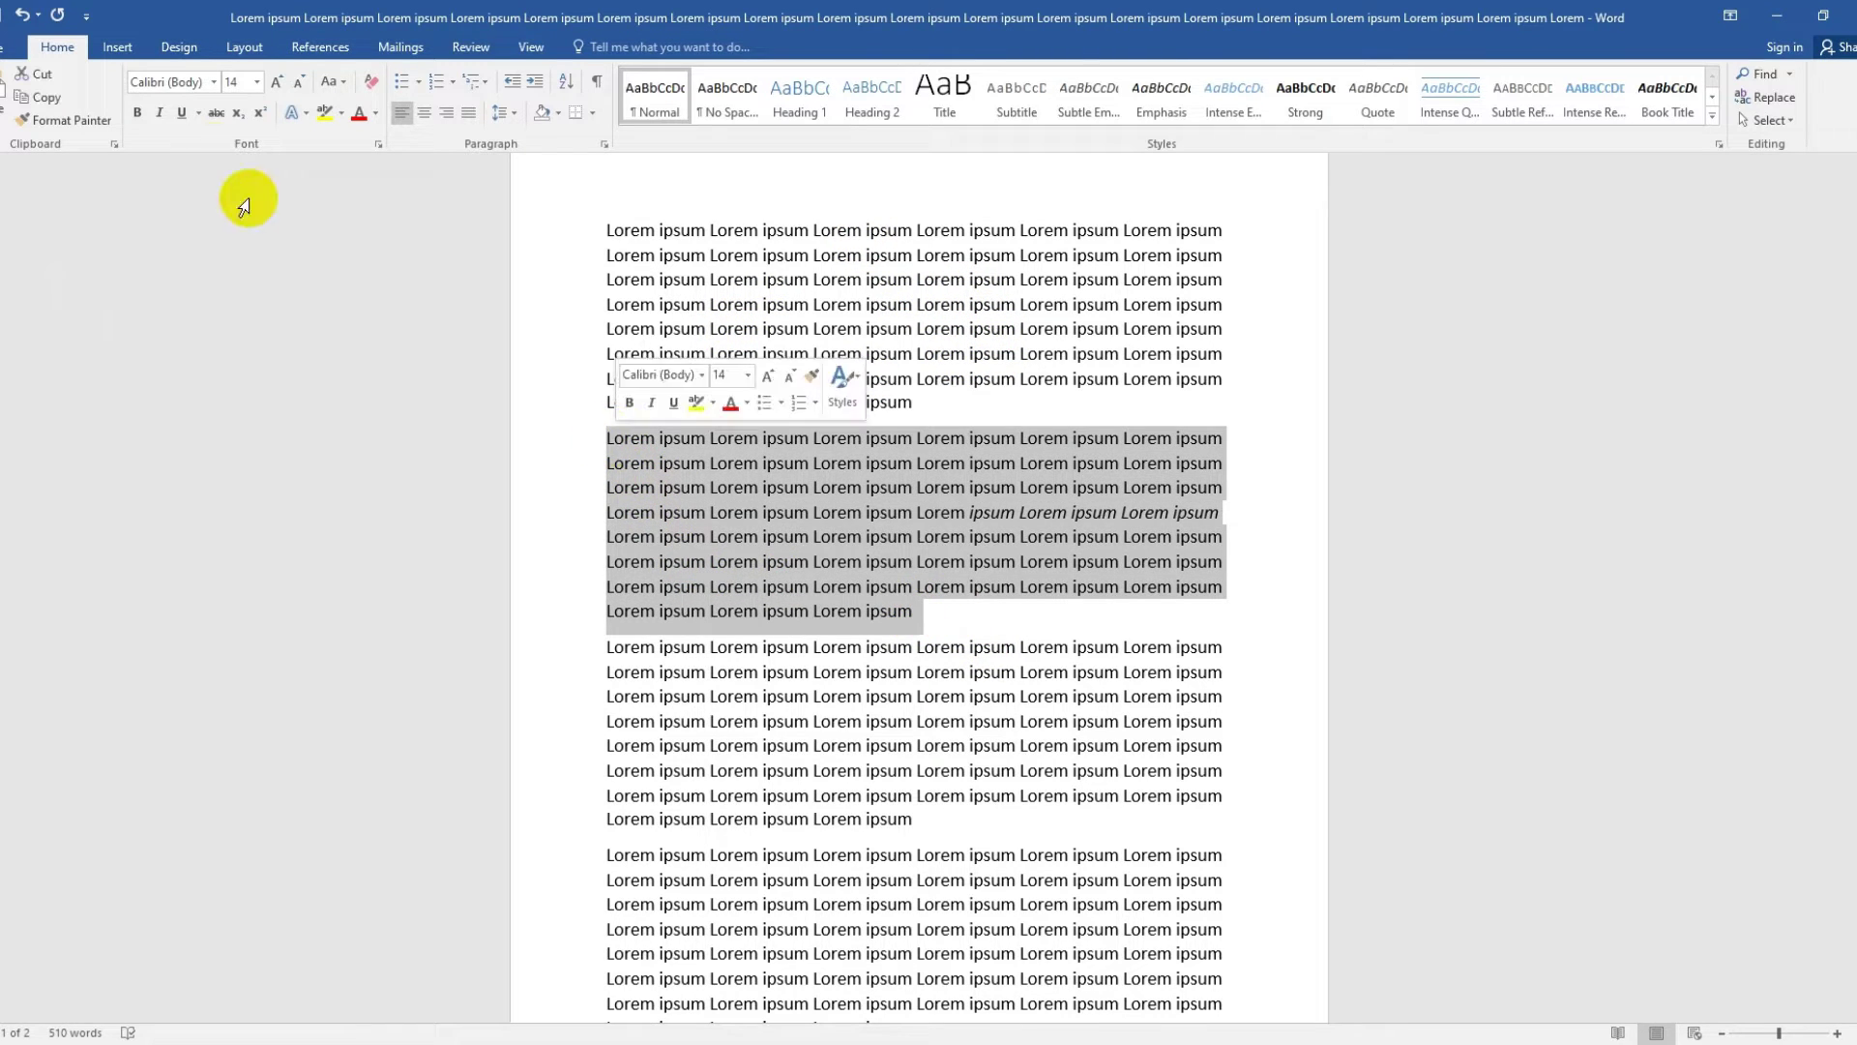
{"action": "left_click", "coordinate": [137, 114]}
{"action": "left_click", "coordinate": [1024, 508]}
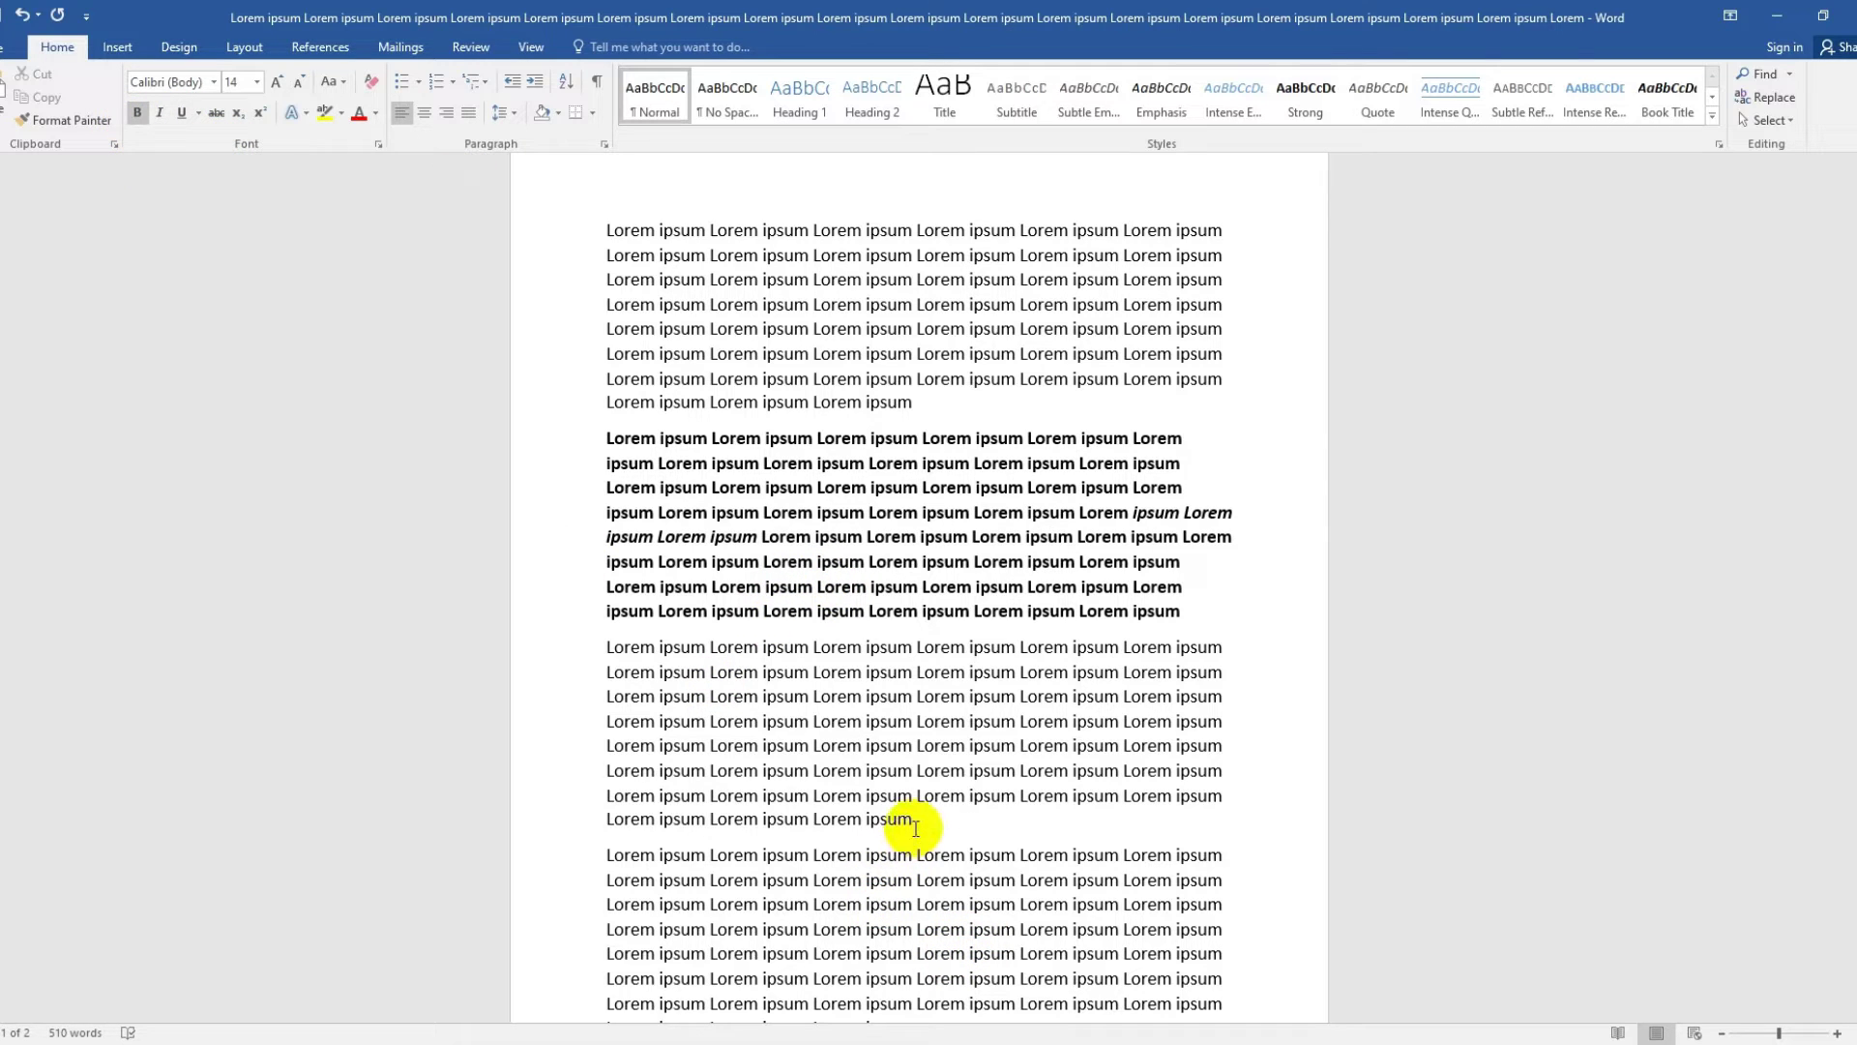
- Italicize the entire third paragraph and clear the selection
{"action": "left_click_drag", "start_coordinate": [883, 817], "coordinate": [591, 650]}
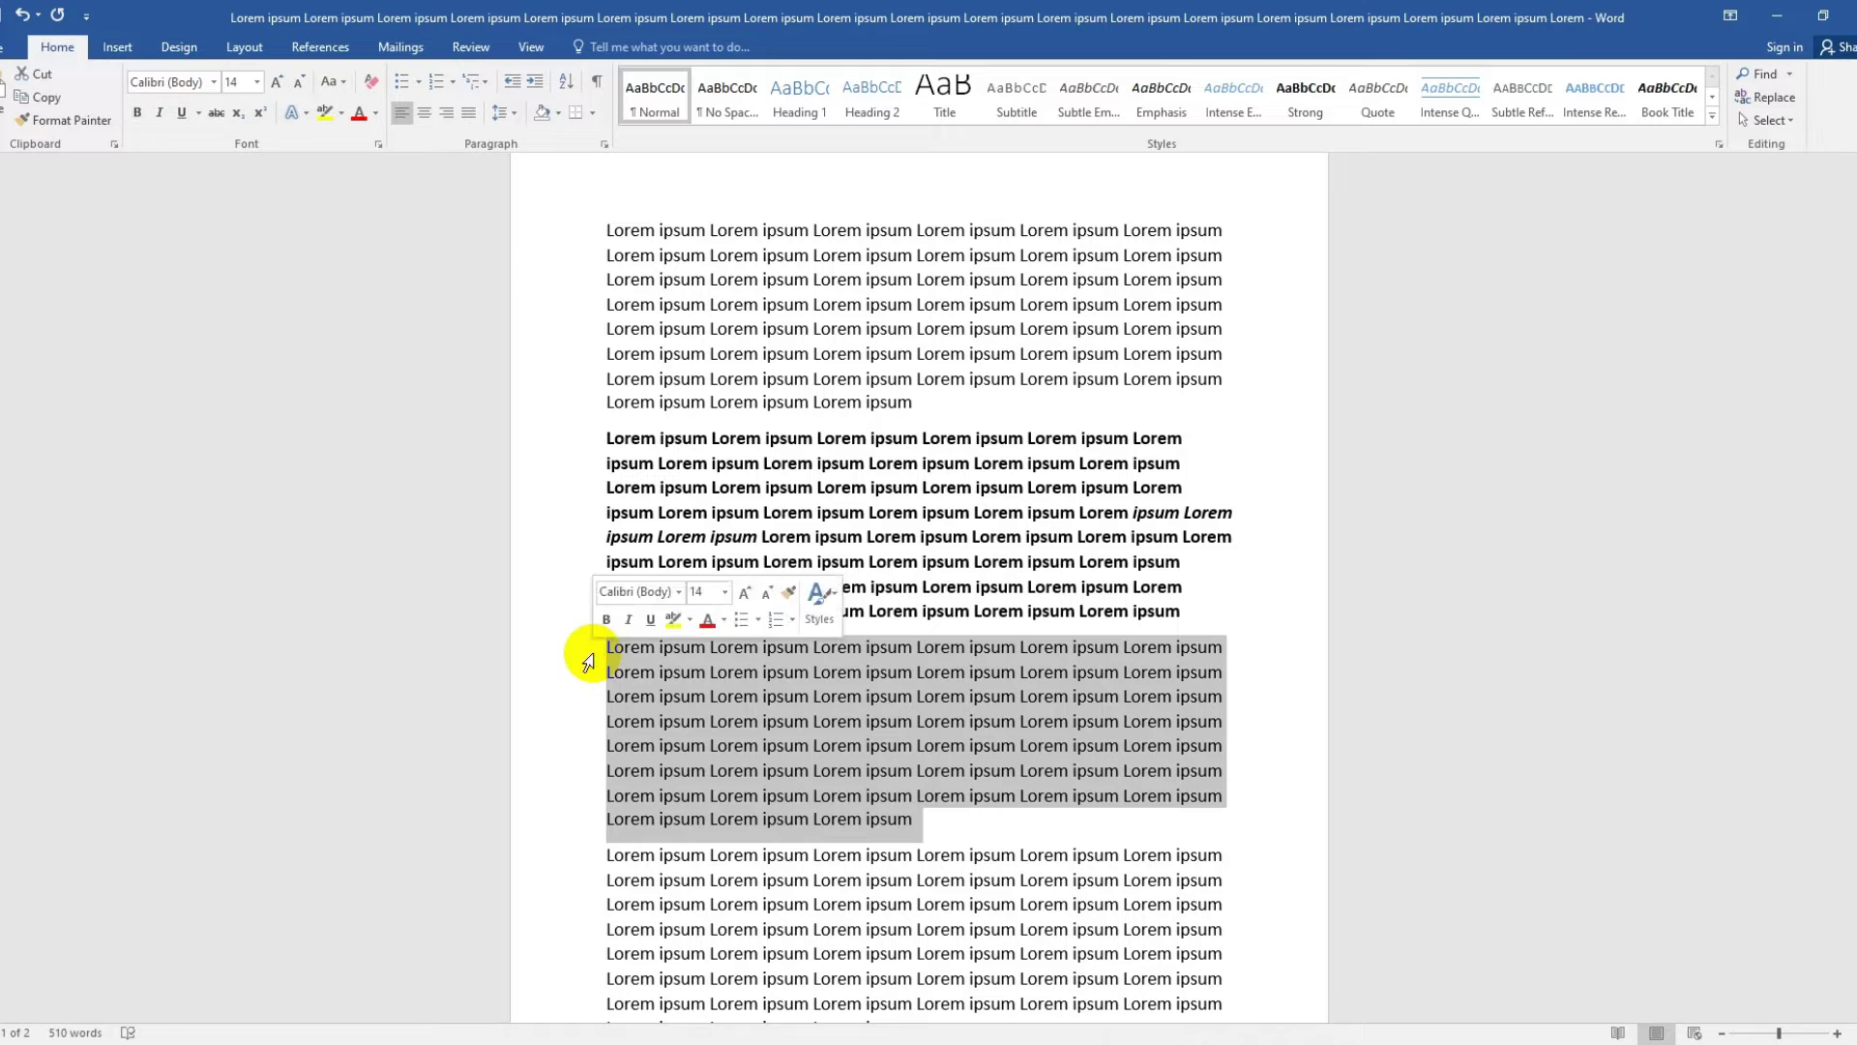
{"action": "left_click", "coordinate": [161, 114]}
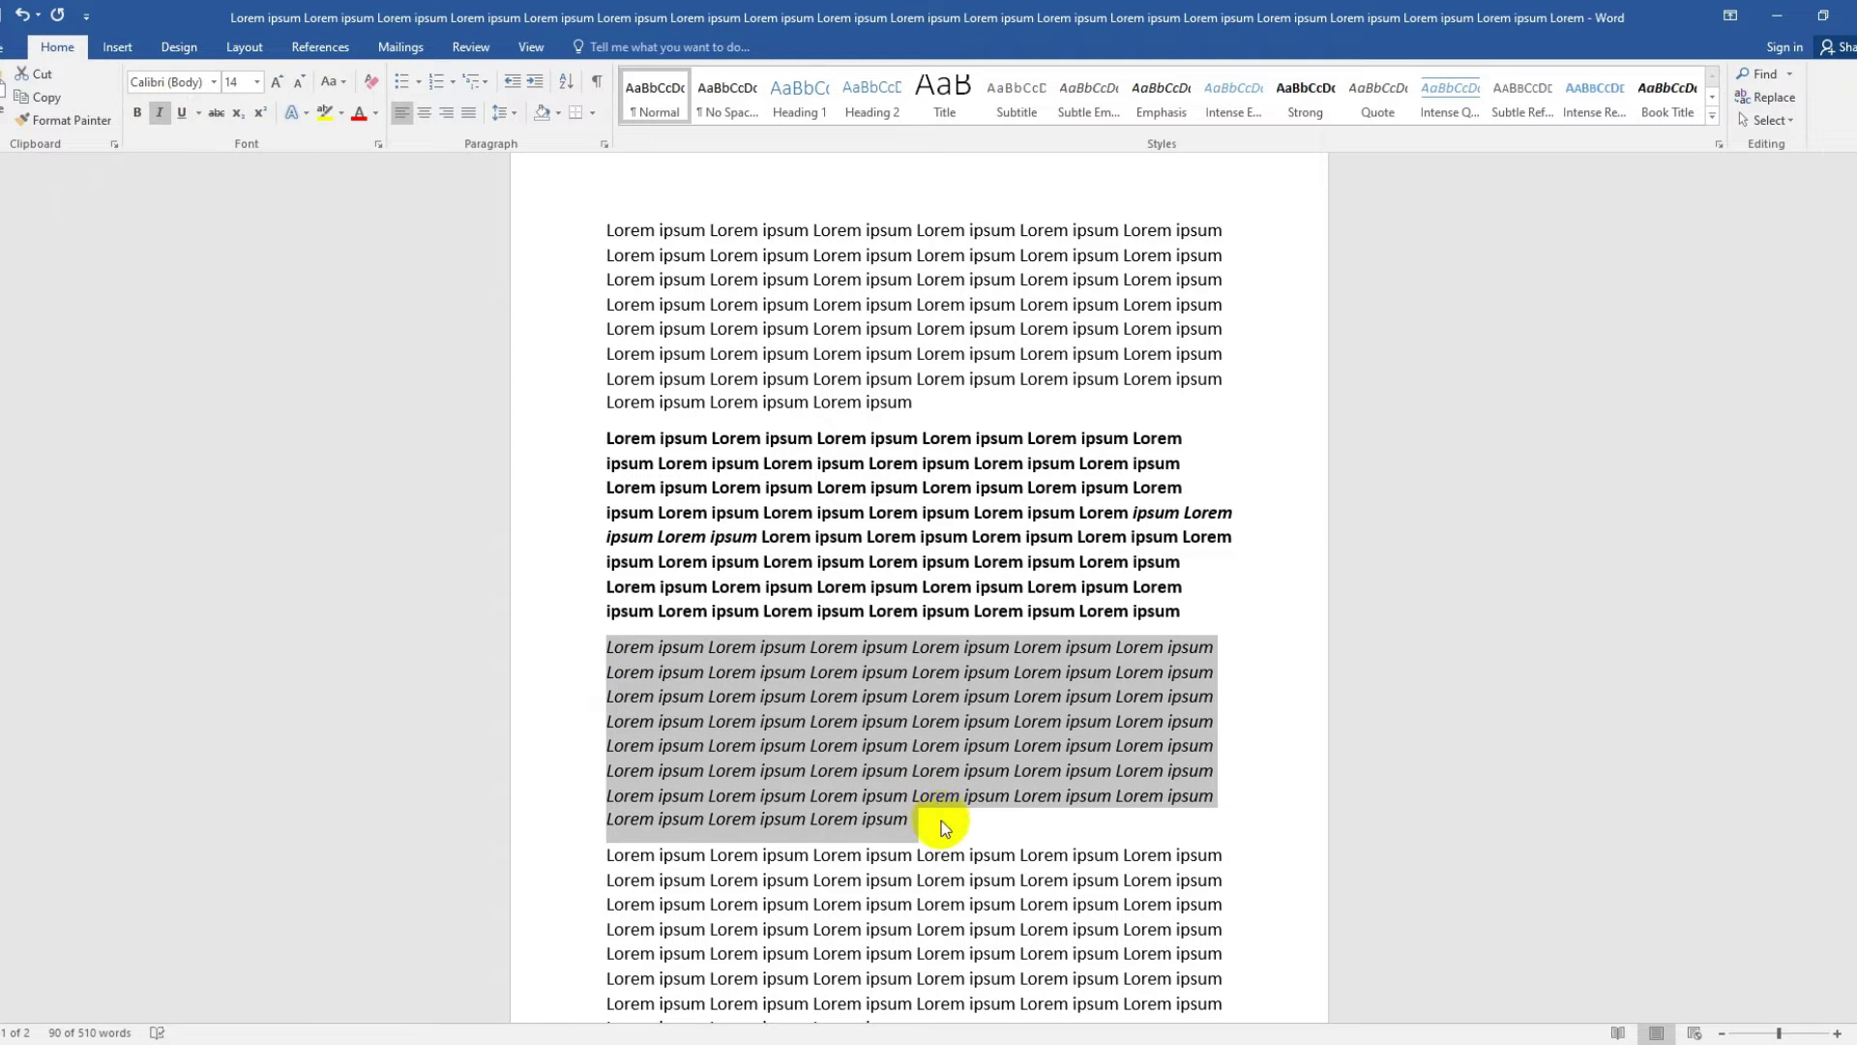
{"action": "left_click", "coordinate": [953, 820]}
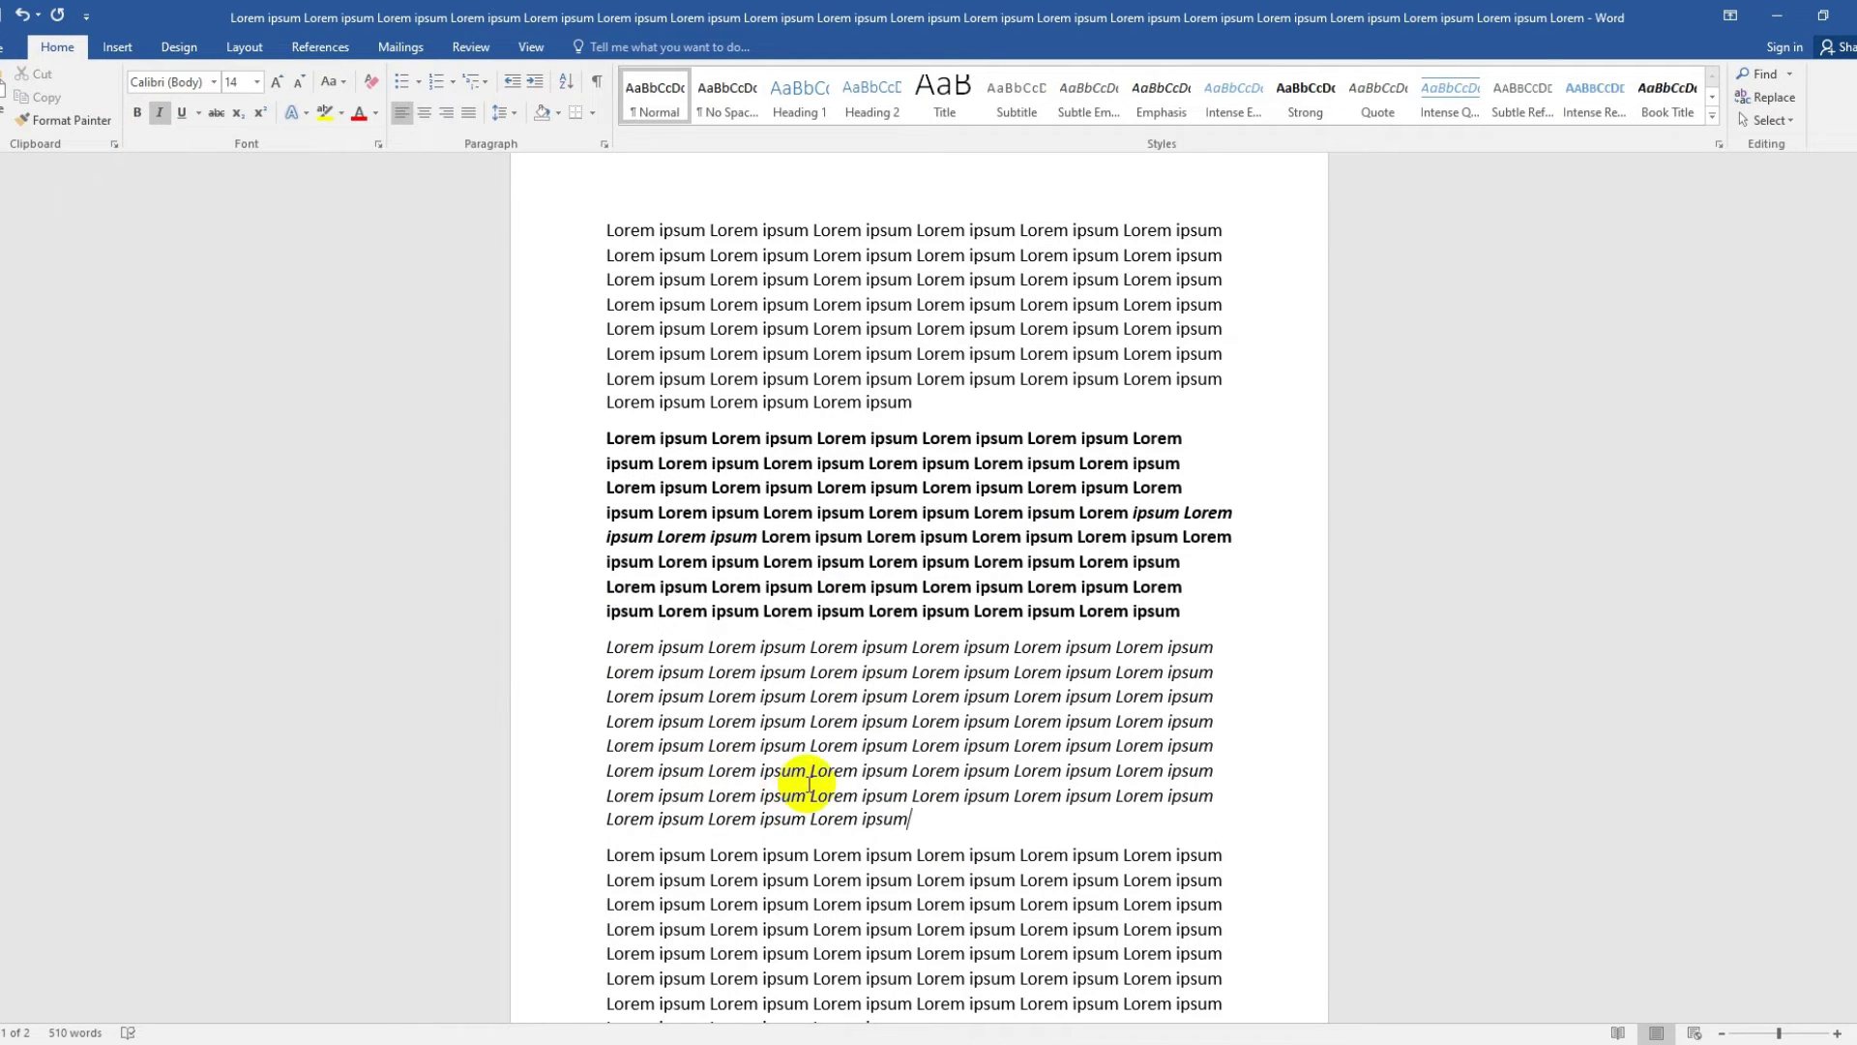
- Underline the entire fourth paragraph and clear the selection
{"action": "scroll", "coordinate": [817, 774], "scroll_direction": "down", "scroll_amount": 2}
{"action": "left_click_drag", "start_coordinate": [944, 896], "coordinate": [606, 712]}
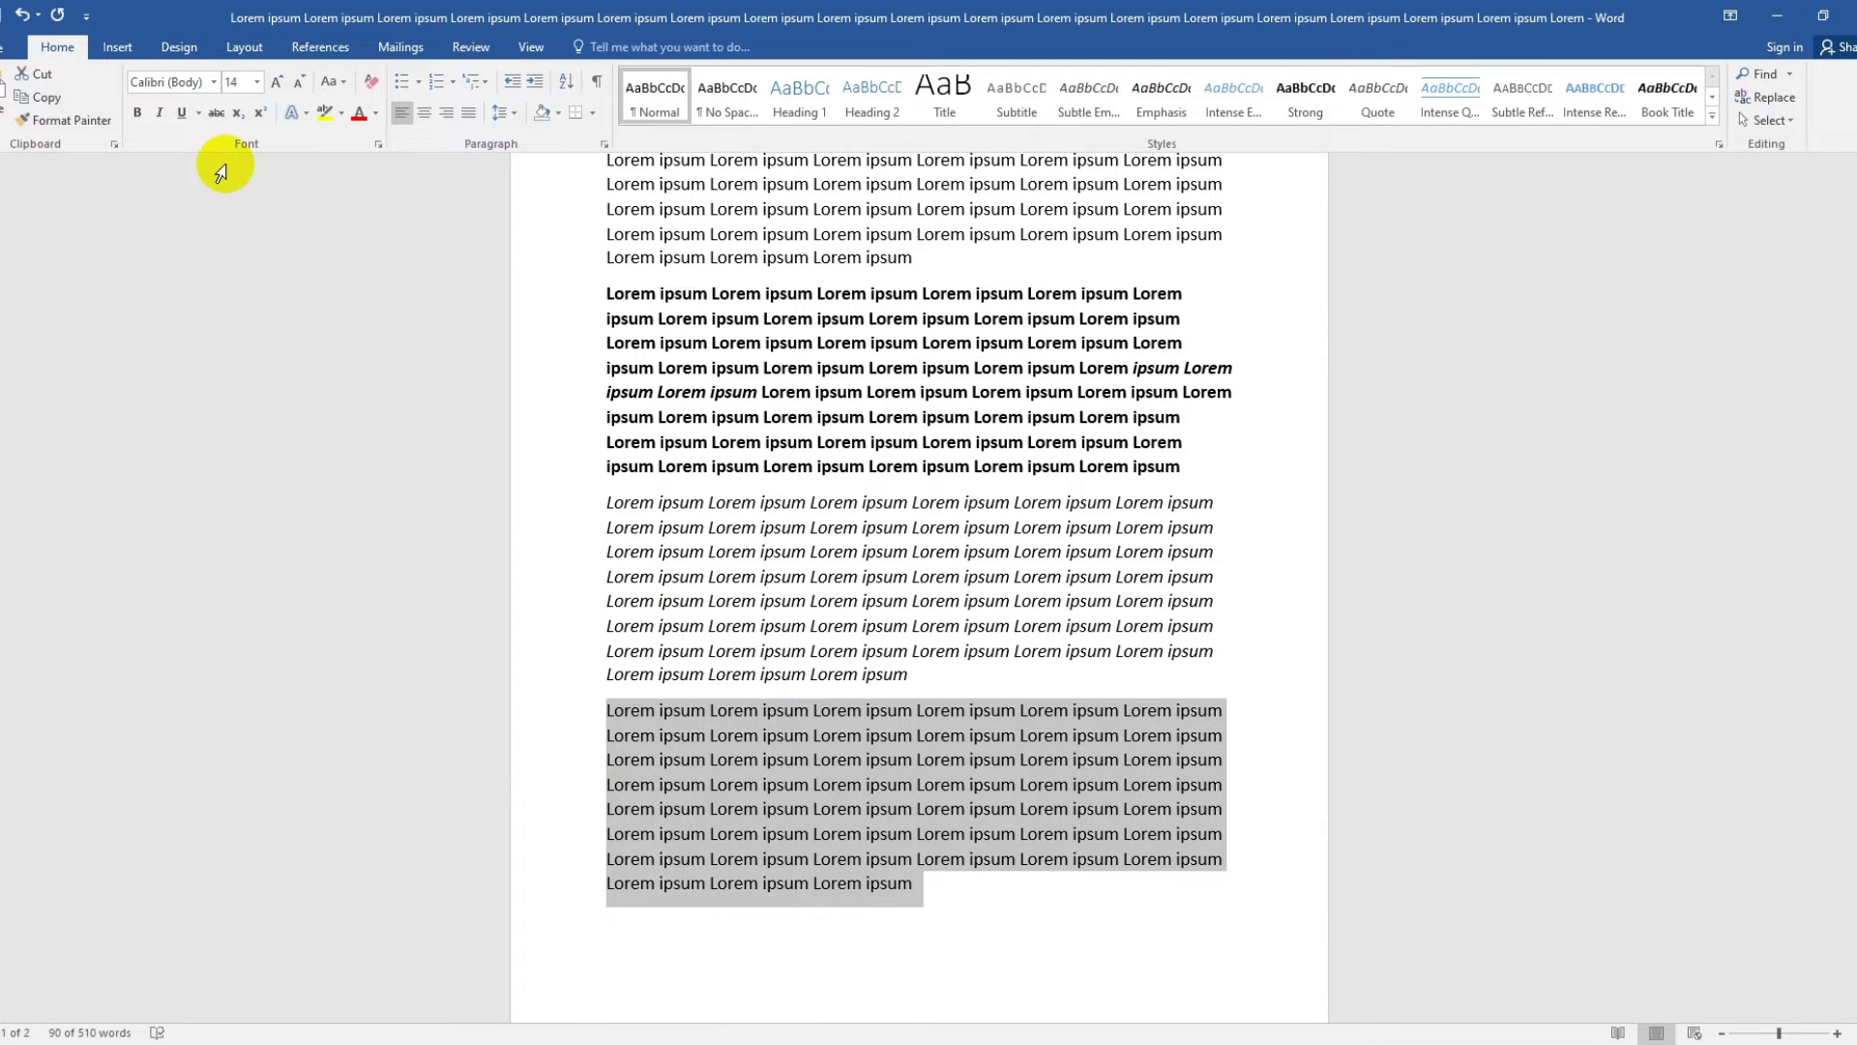
{"action": "left_click", "coordinate": [180, 112]}
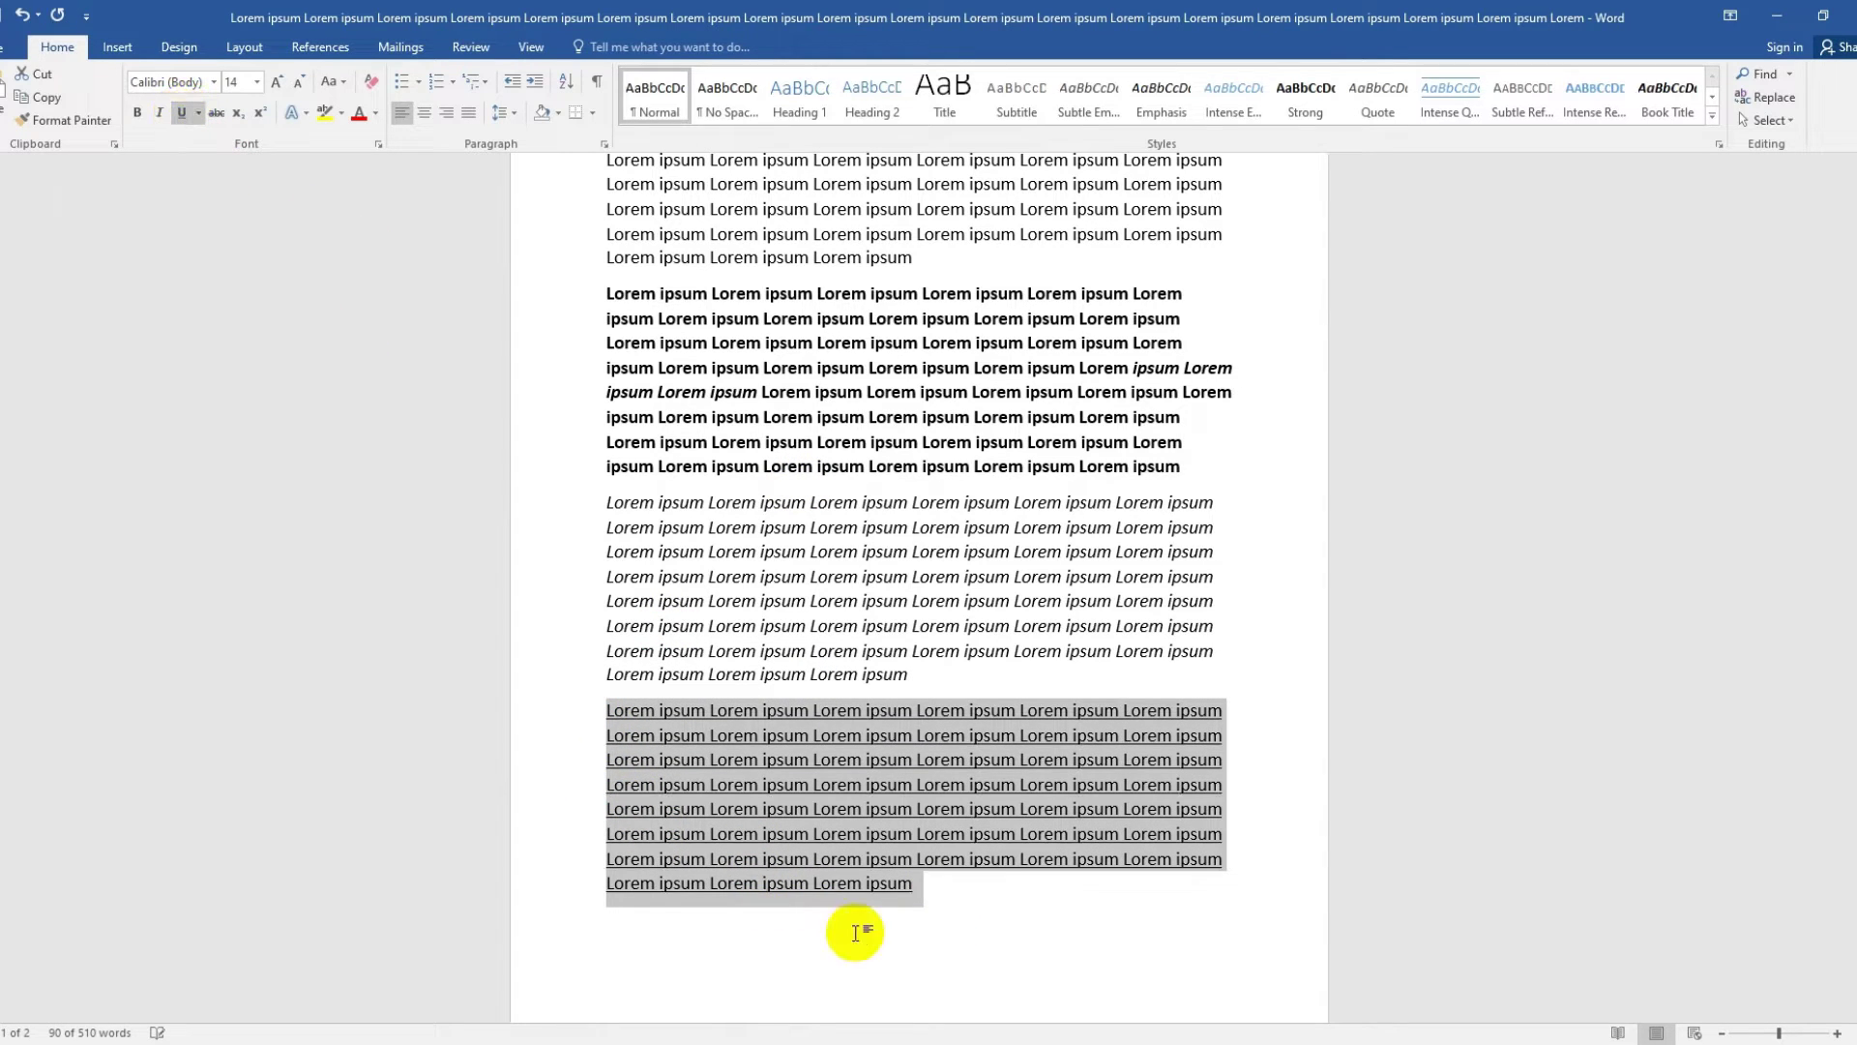
{"action": "left_click", "coordinate": [977, 886]}
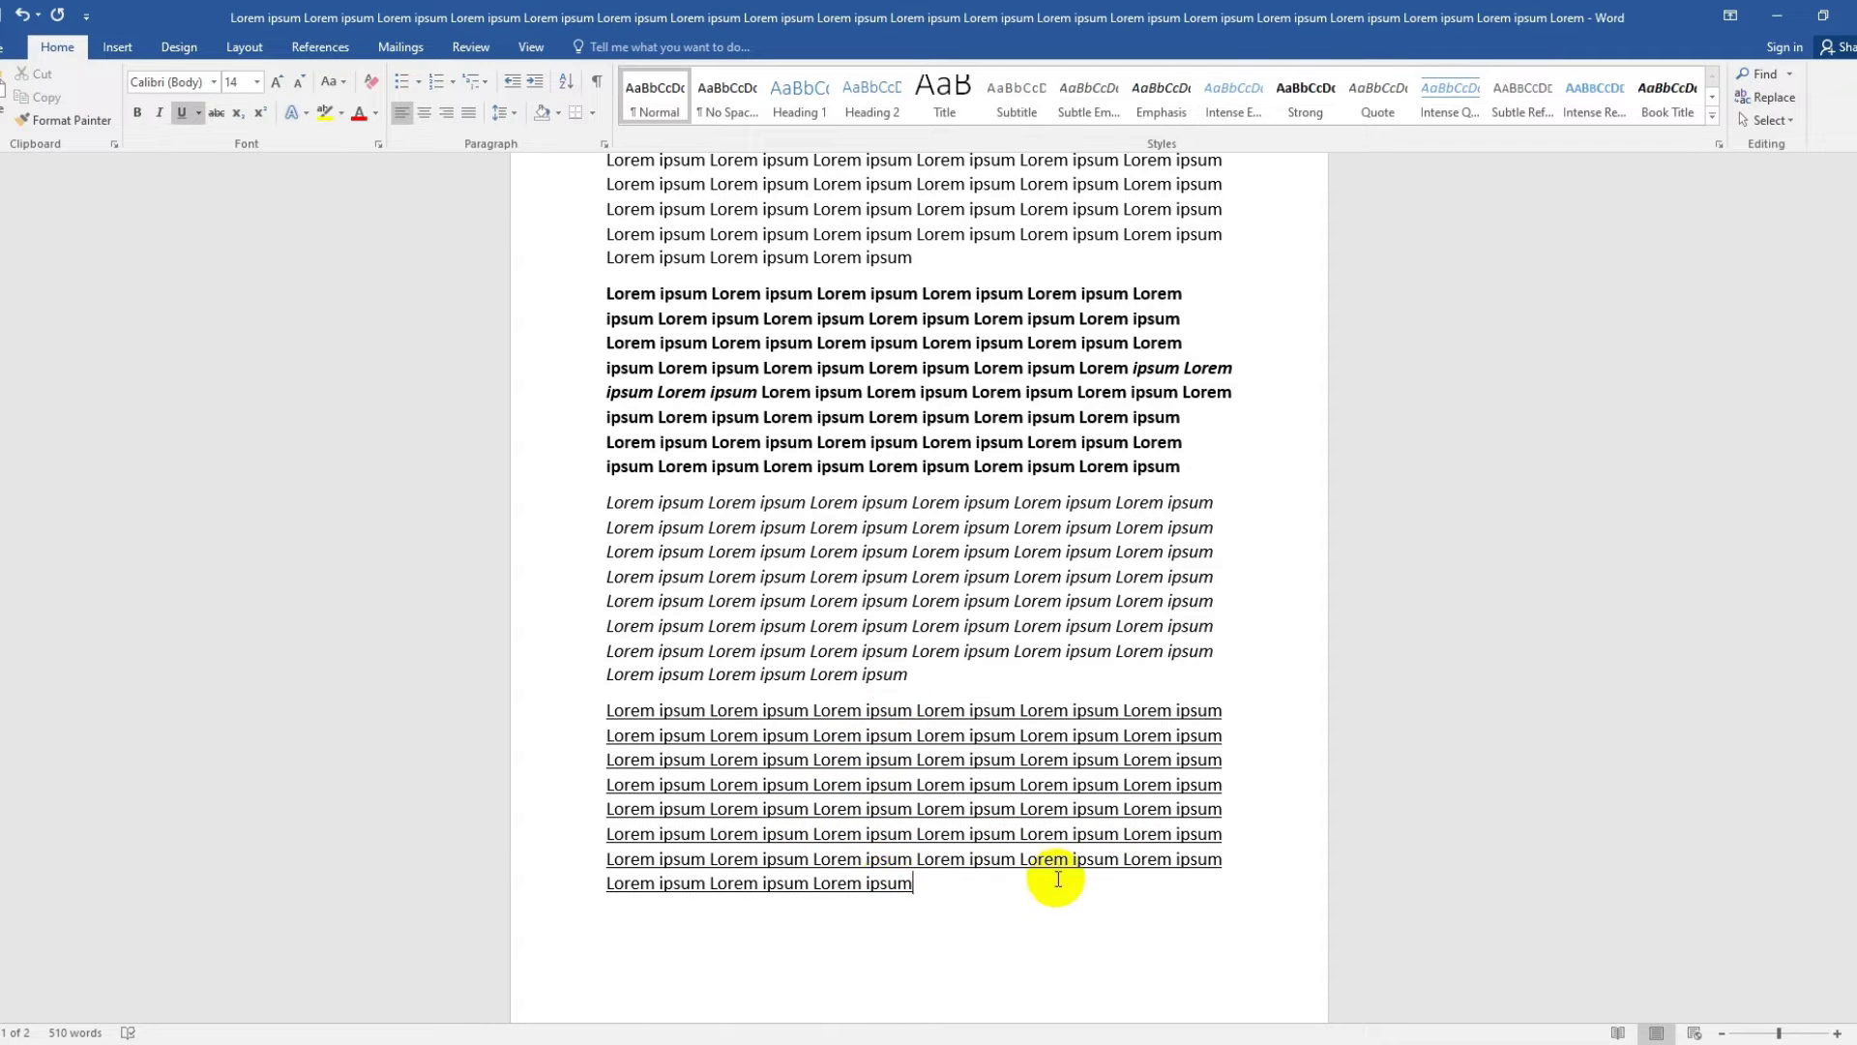
- Try the double and thick underline styles at the end of the fourth paragraph without selecting any text
{"action": "left_click", "coordinate": [198, 114]}
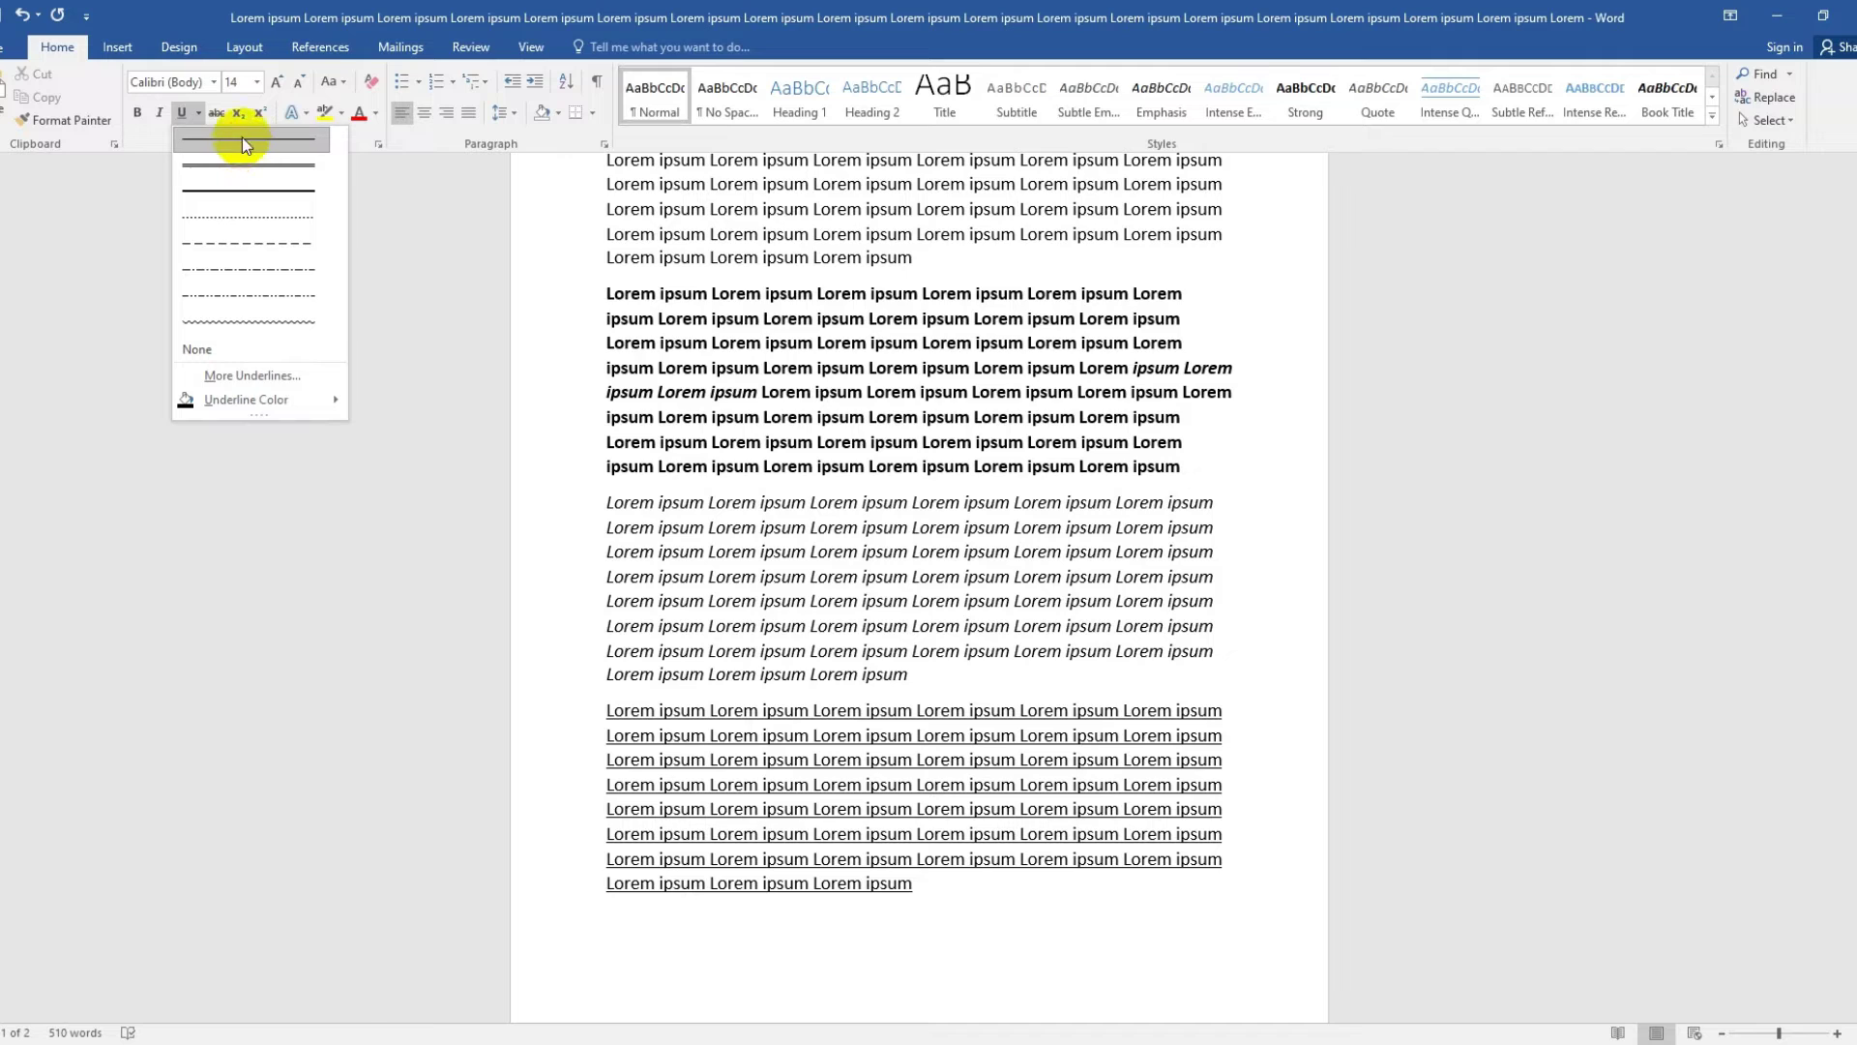
{"action": "left_click", "coordinate": [238, 166]}
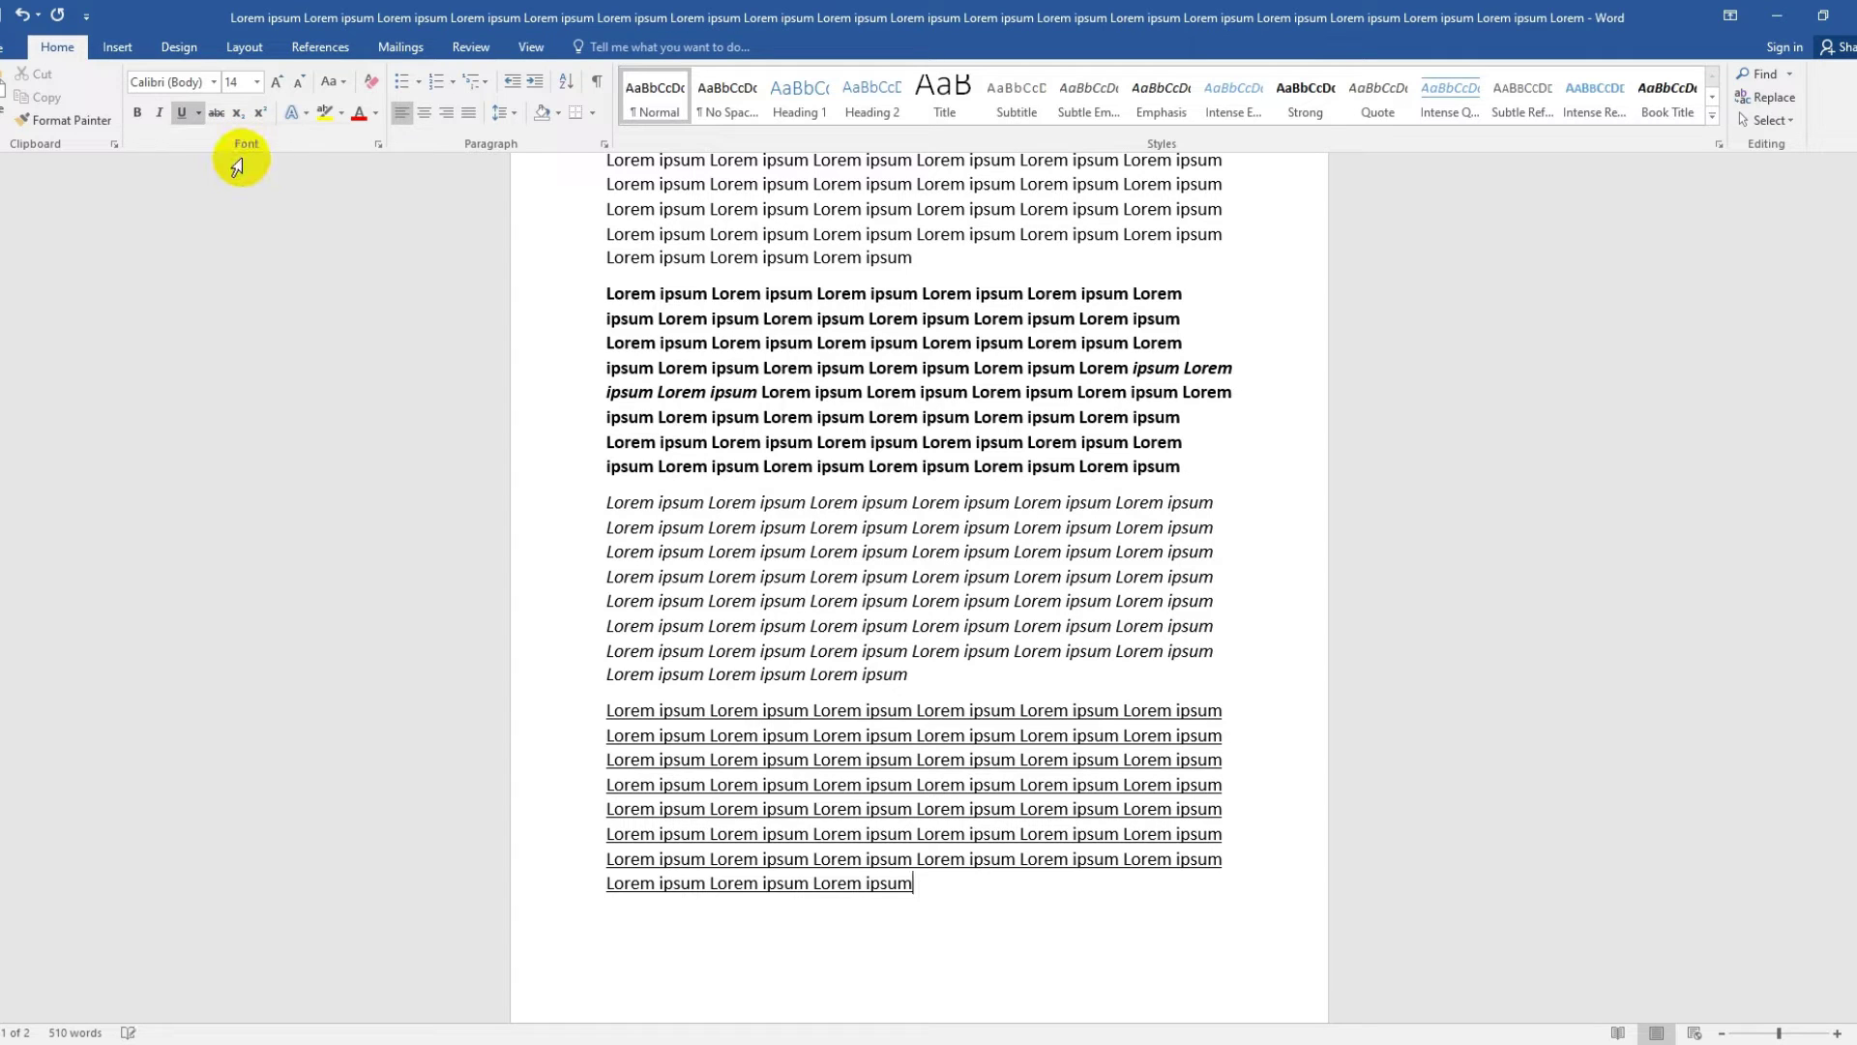
{"action": "left_click", "coordinate": [198, 114]}
{"action": "left_click", "coordinate": [189, 198]}
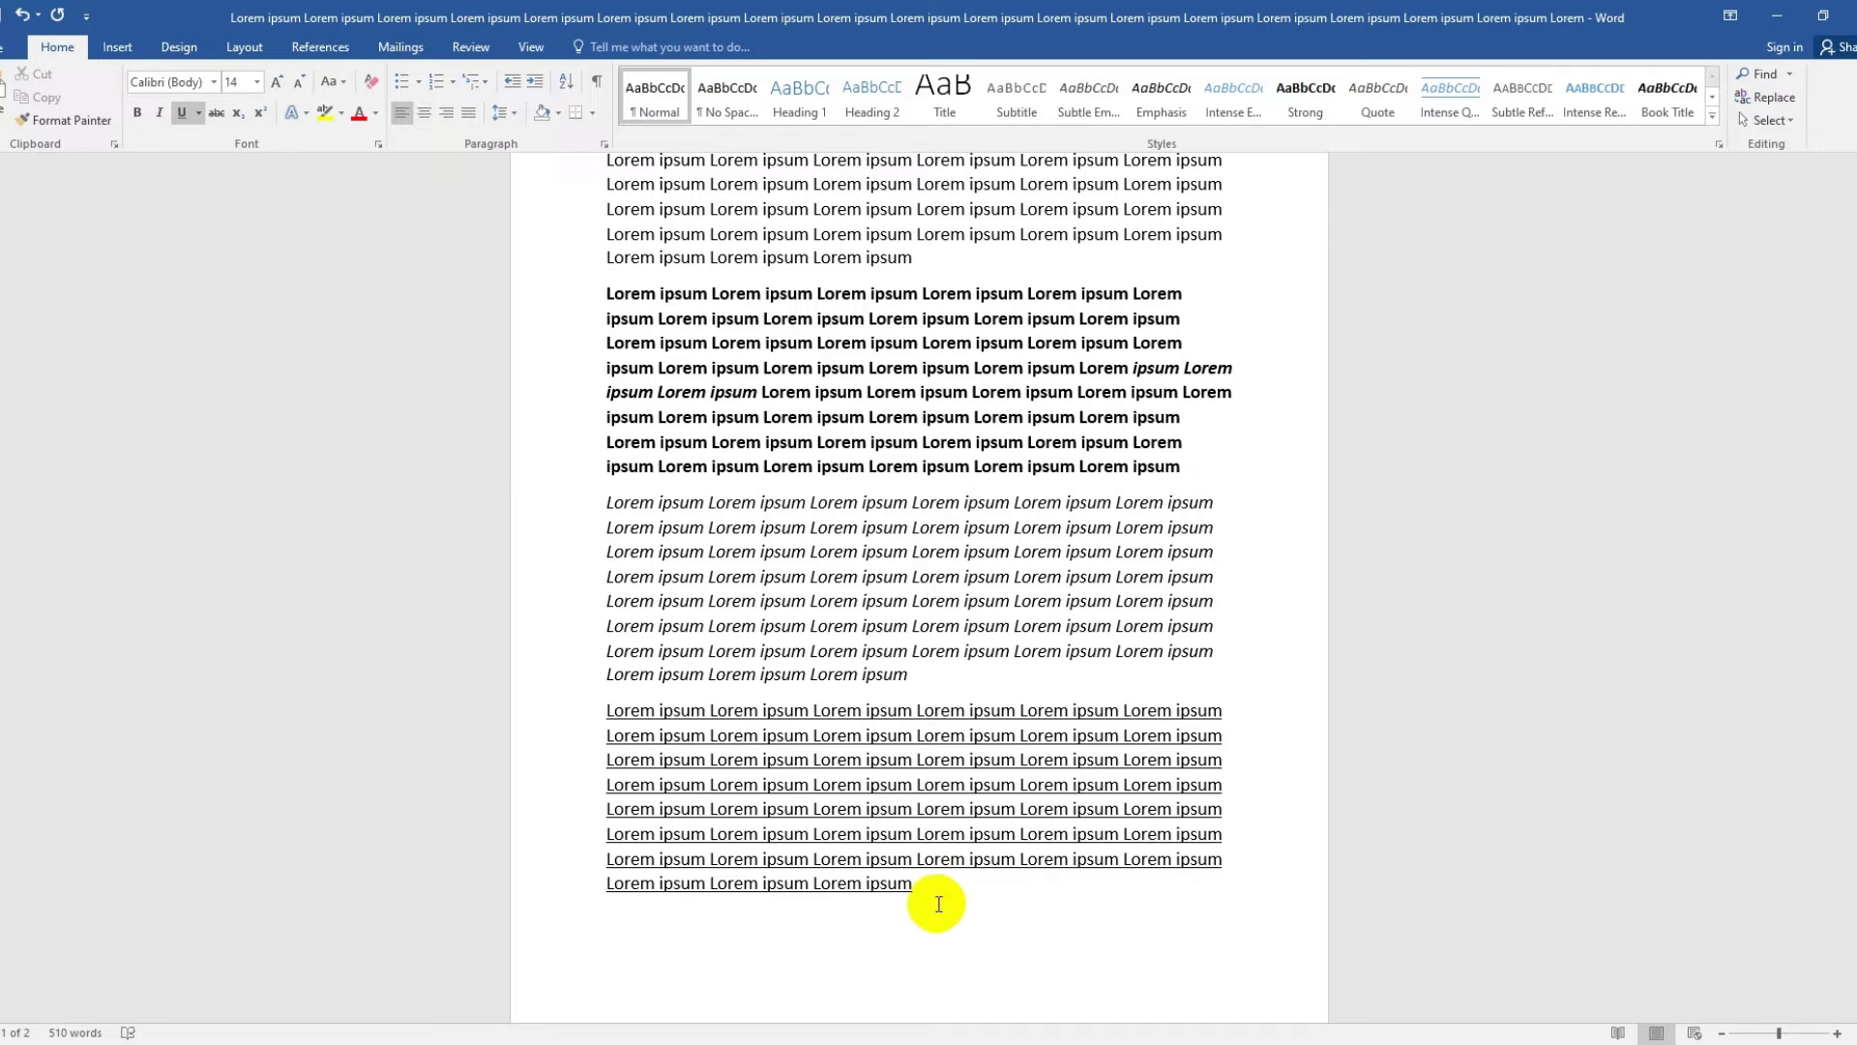
- Select the fourth paragraph, set its underline color to a darker orange theme color, and clear the selection
{"action": "left_click_drag", "start_coordinate": [943, 904], "coordinate": [610, 705]}
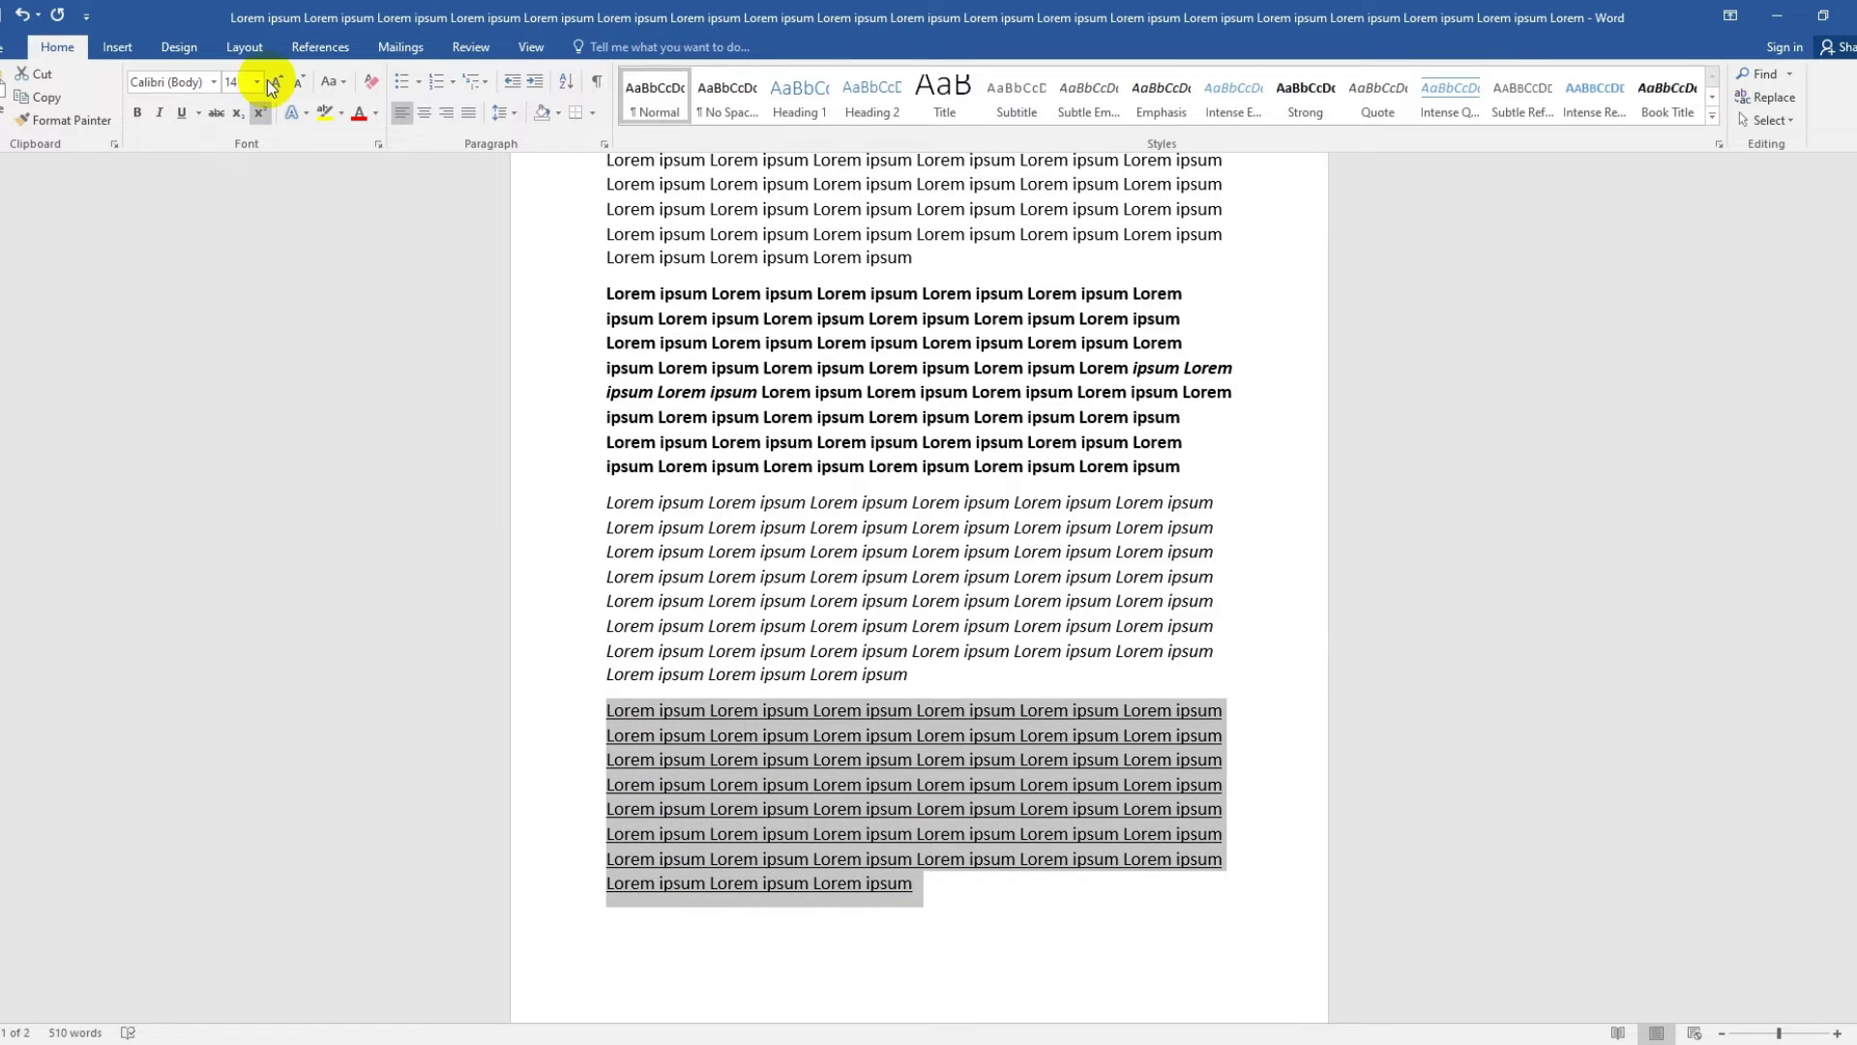
{"action": "left_click", "coordinate": [199, 114]}
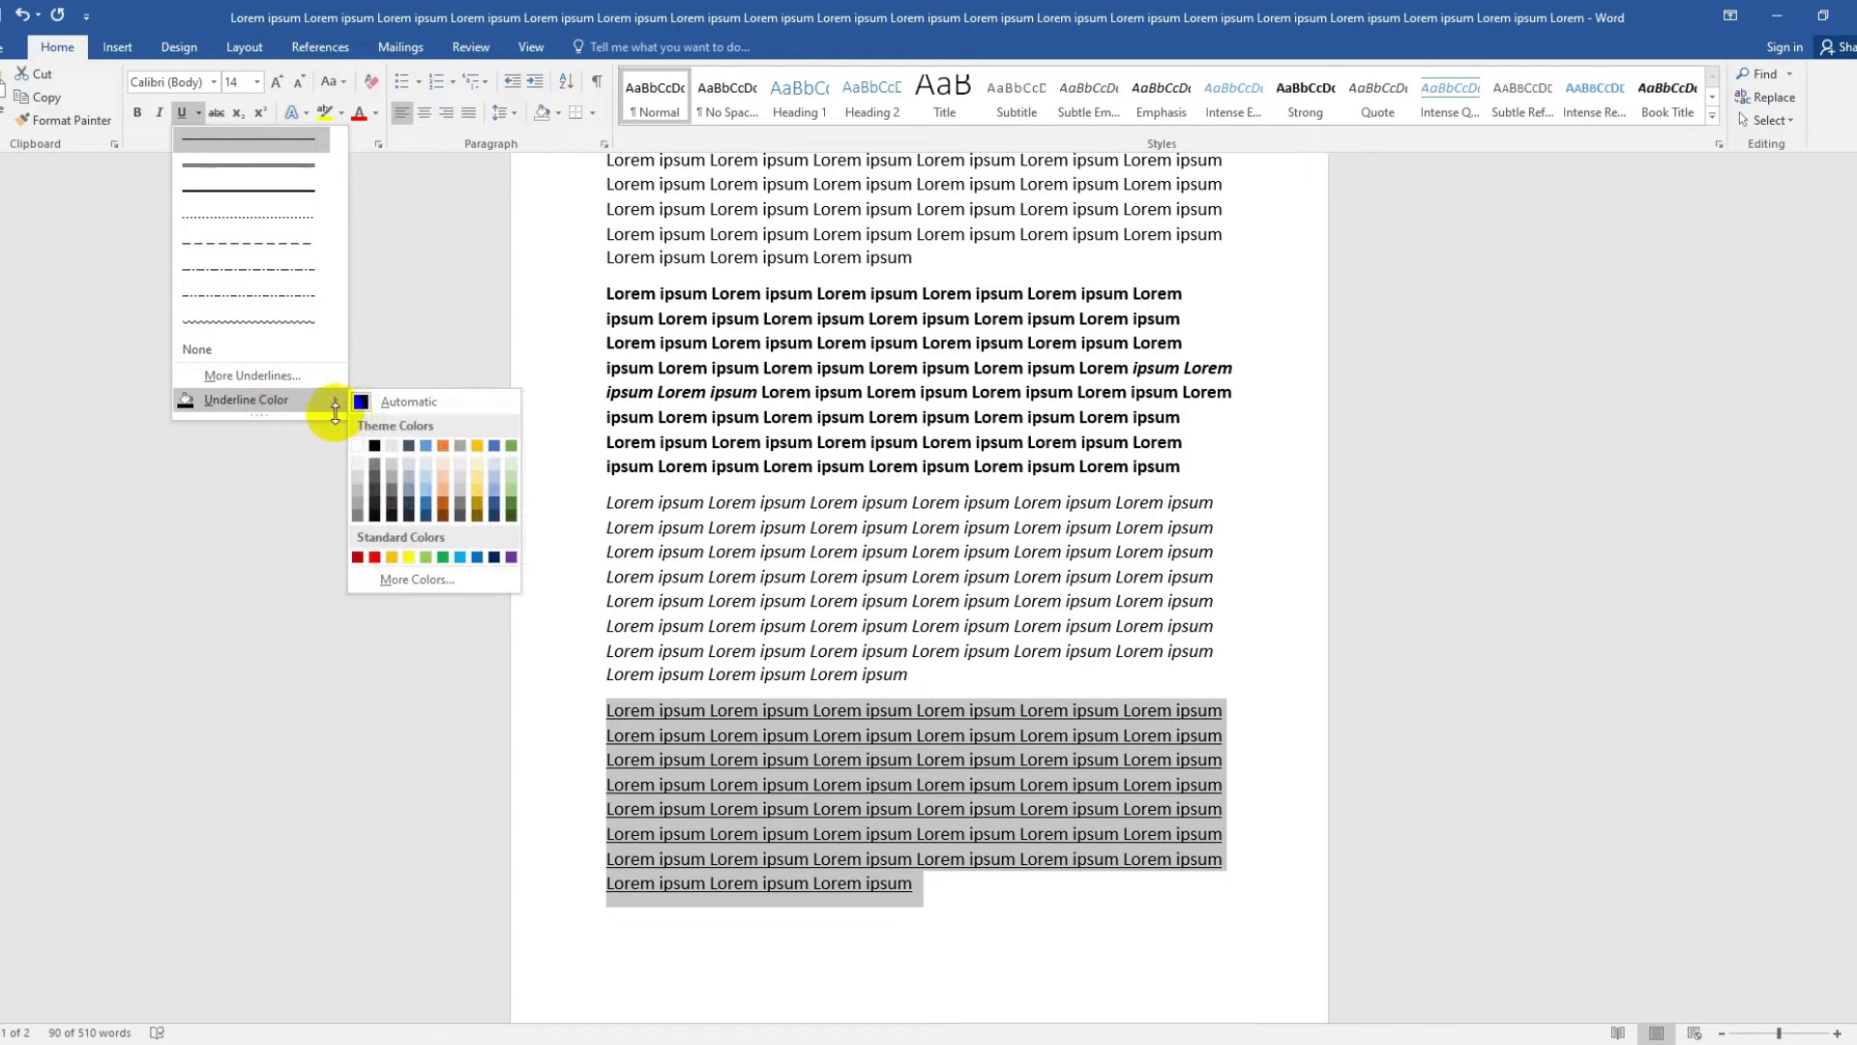
{"action": "mouse_move", "coordinate": [294, 405]}
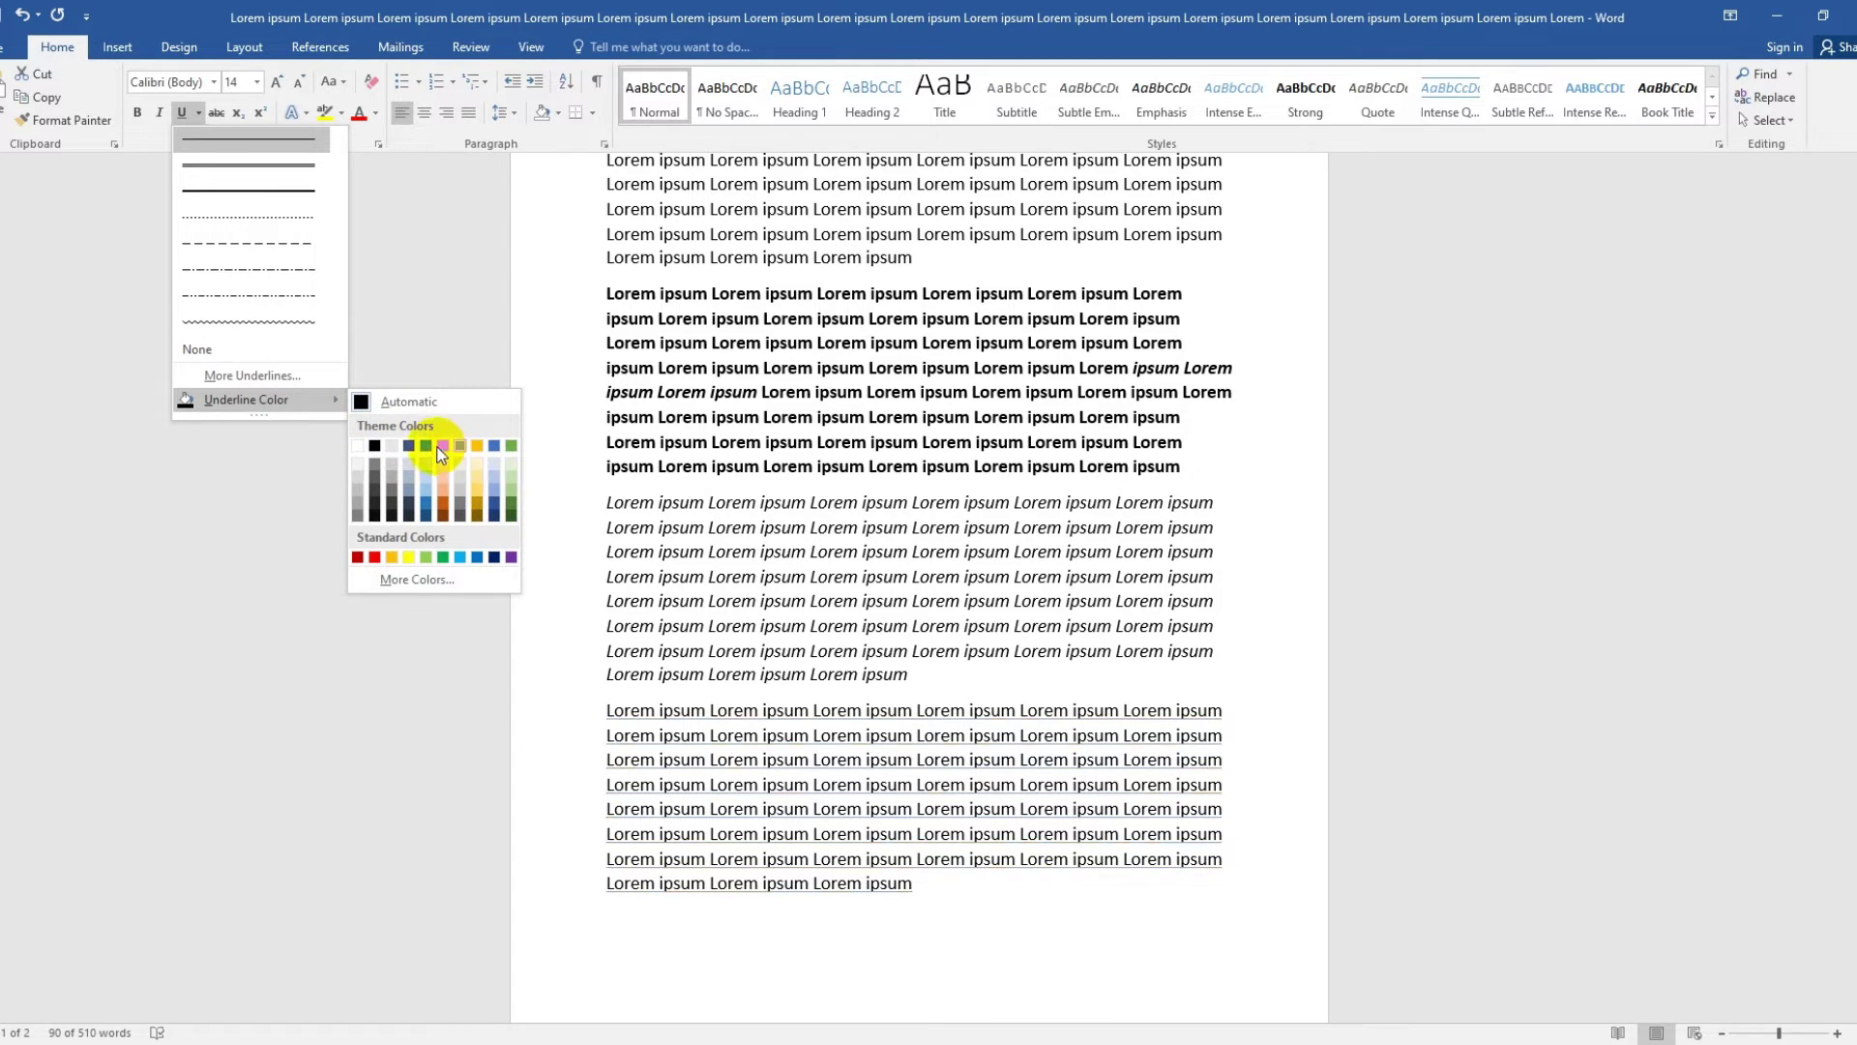
{"action": "left_click", "coordinate": [445, 501]}
{"action": "left_click", "coordinate": [936, 785]}
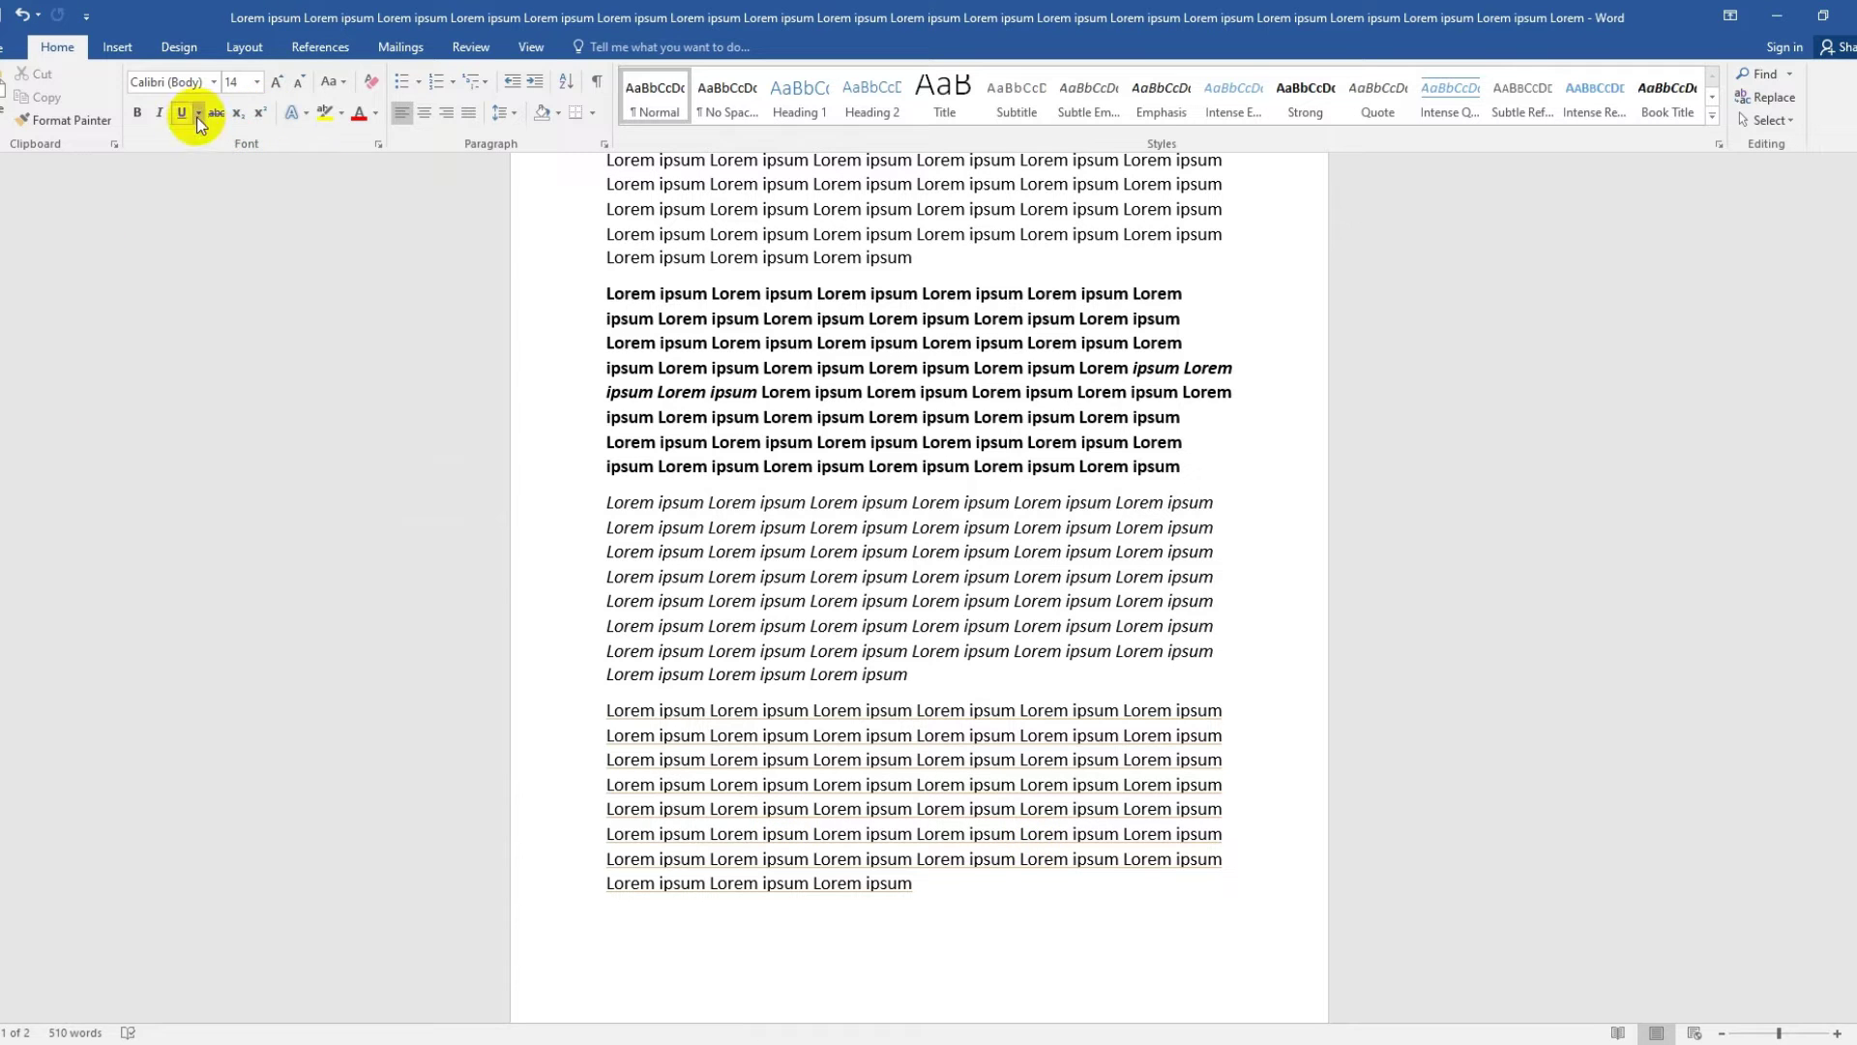
- Apply sentence case to the word at the cursor in the fourth line of the fourth paragraph
{"action": "scroll", "coordinate": [875, 430], "scroll_direction": "up", "scroll_amount": 3}
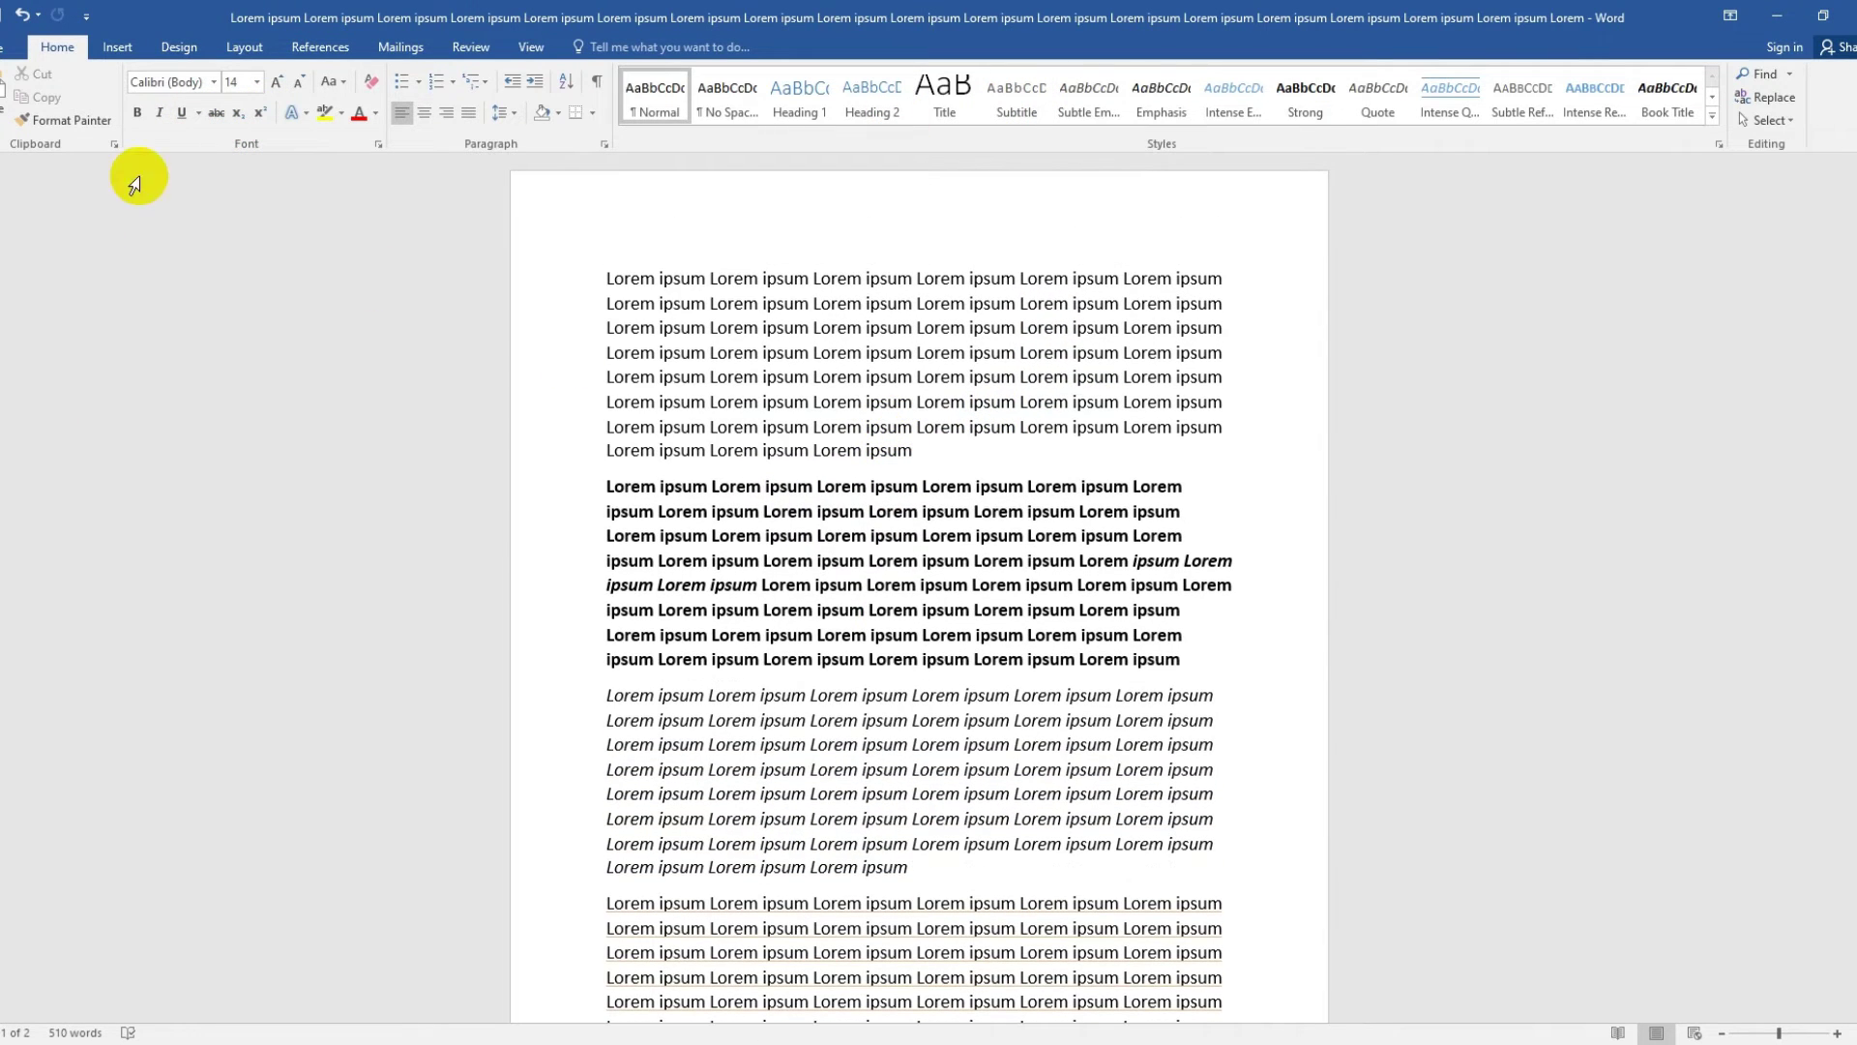
{"action": "left_click", "coordinate": [343, 81]}
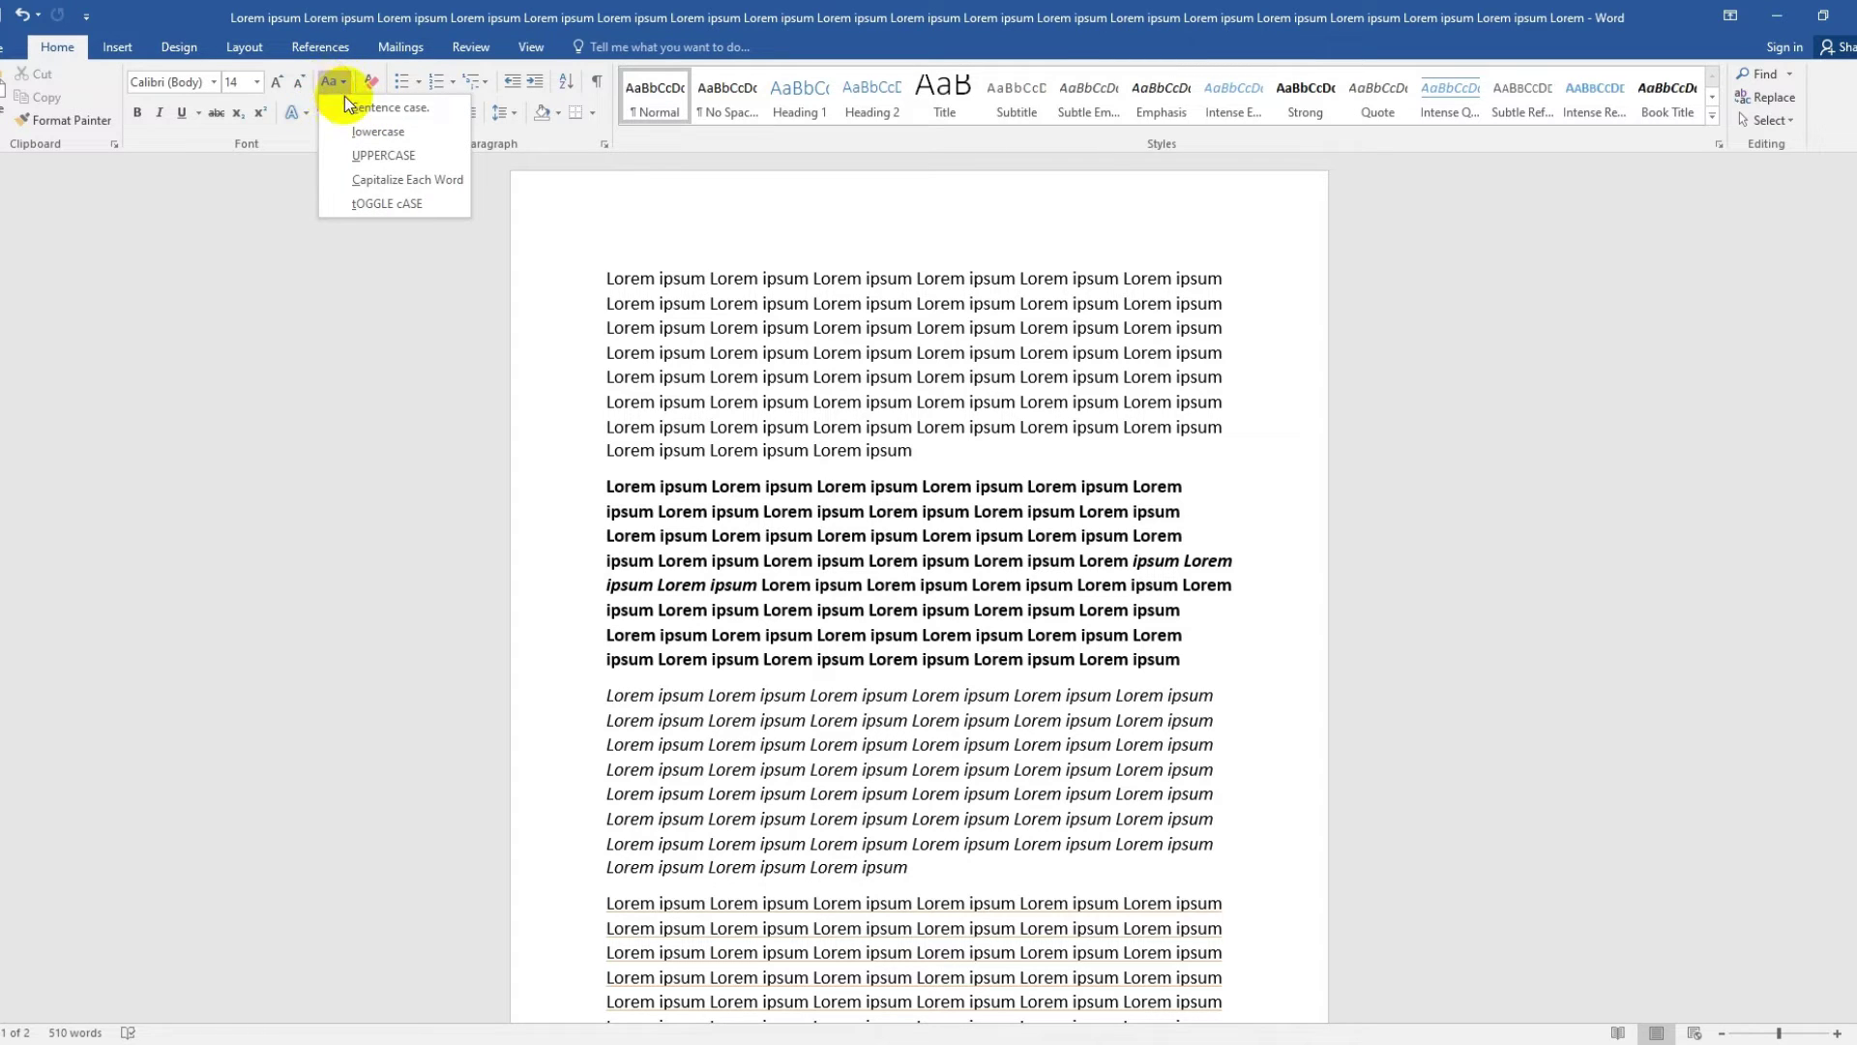
{"action": "left_click", "coordinate": [377, 114]}
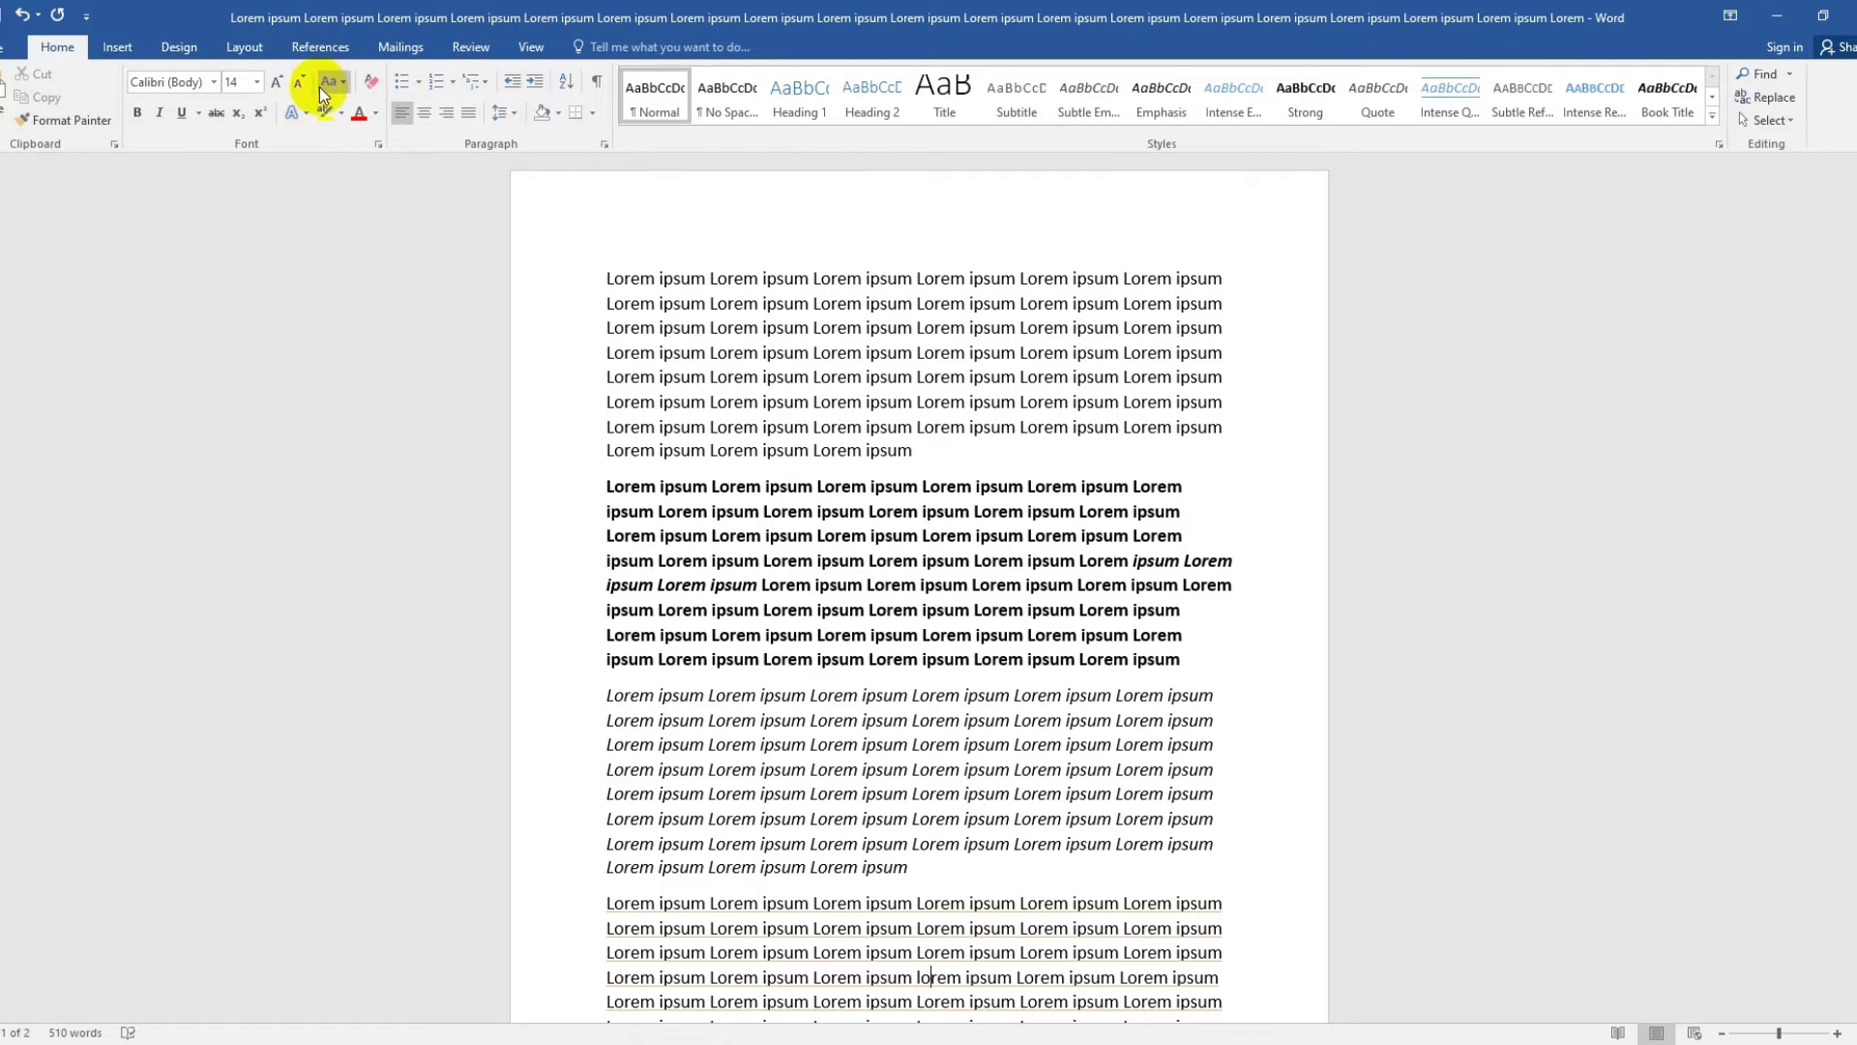
- Change the italic third paragraph to lowercase and clear the selection
{"action": "triple_click", "coordinate": [885, 745]}
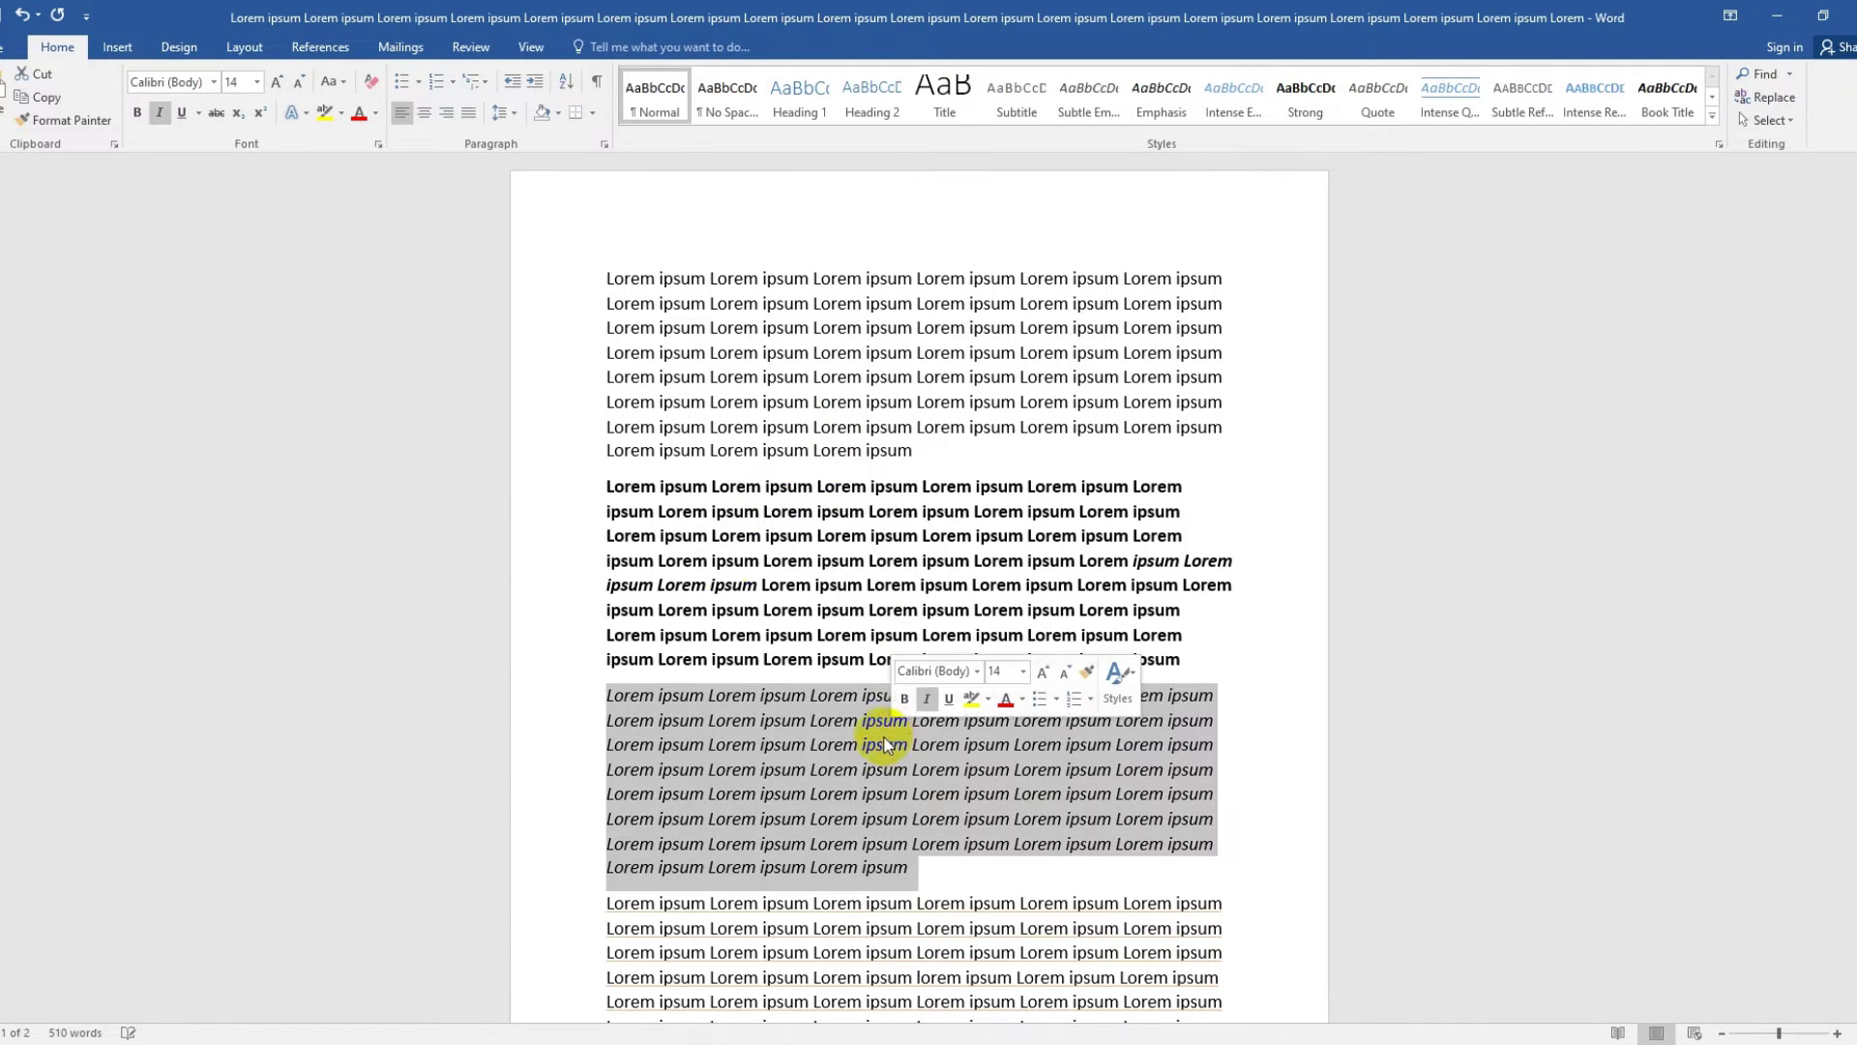
{"action": "left_click", "coordinate": [344, 77]}
{"action": "left_click", "coordinate": [369, 130]}
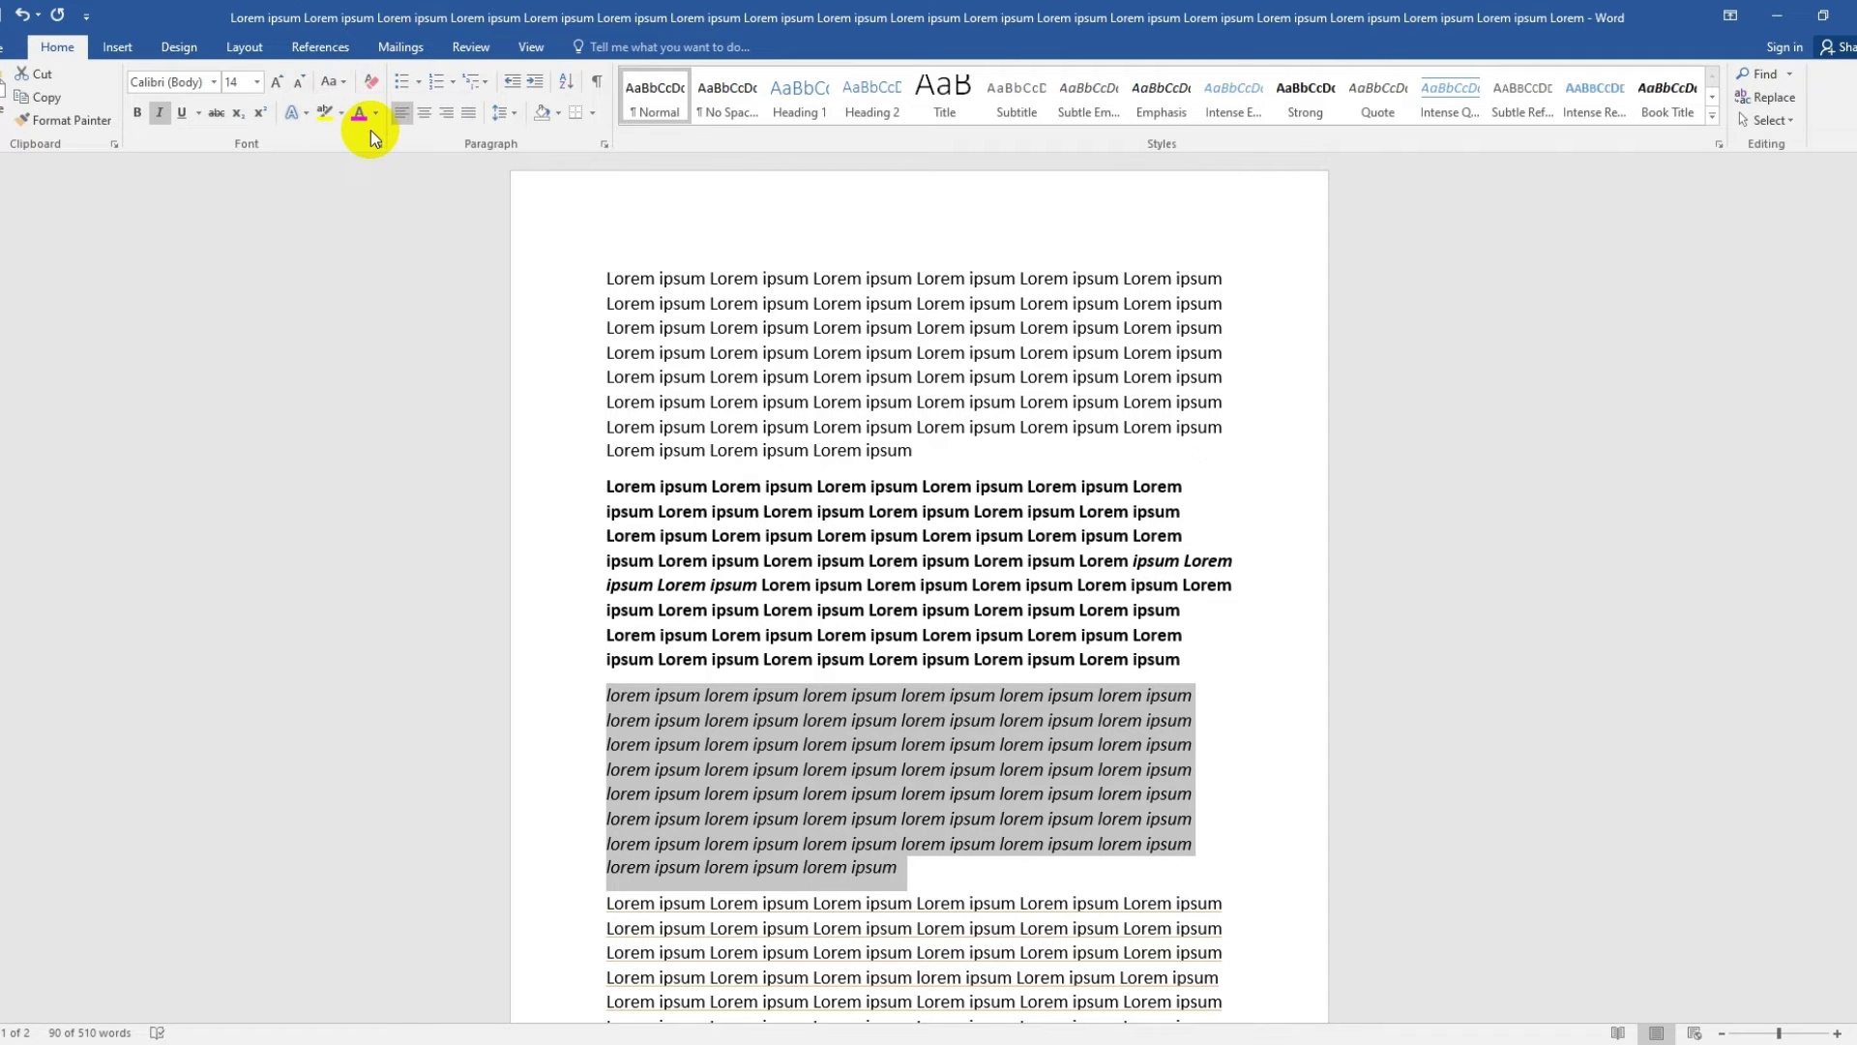
{"action": "left_click", "coordinate": [711, 740]}
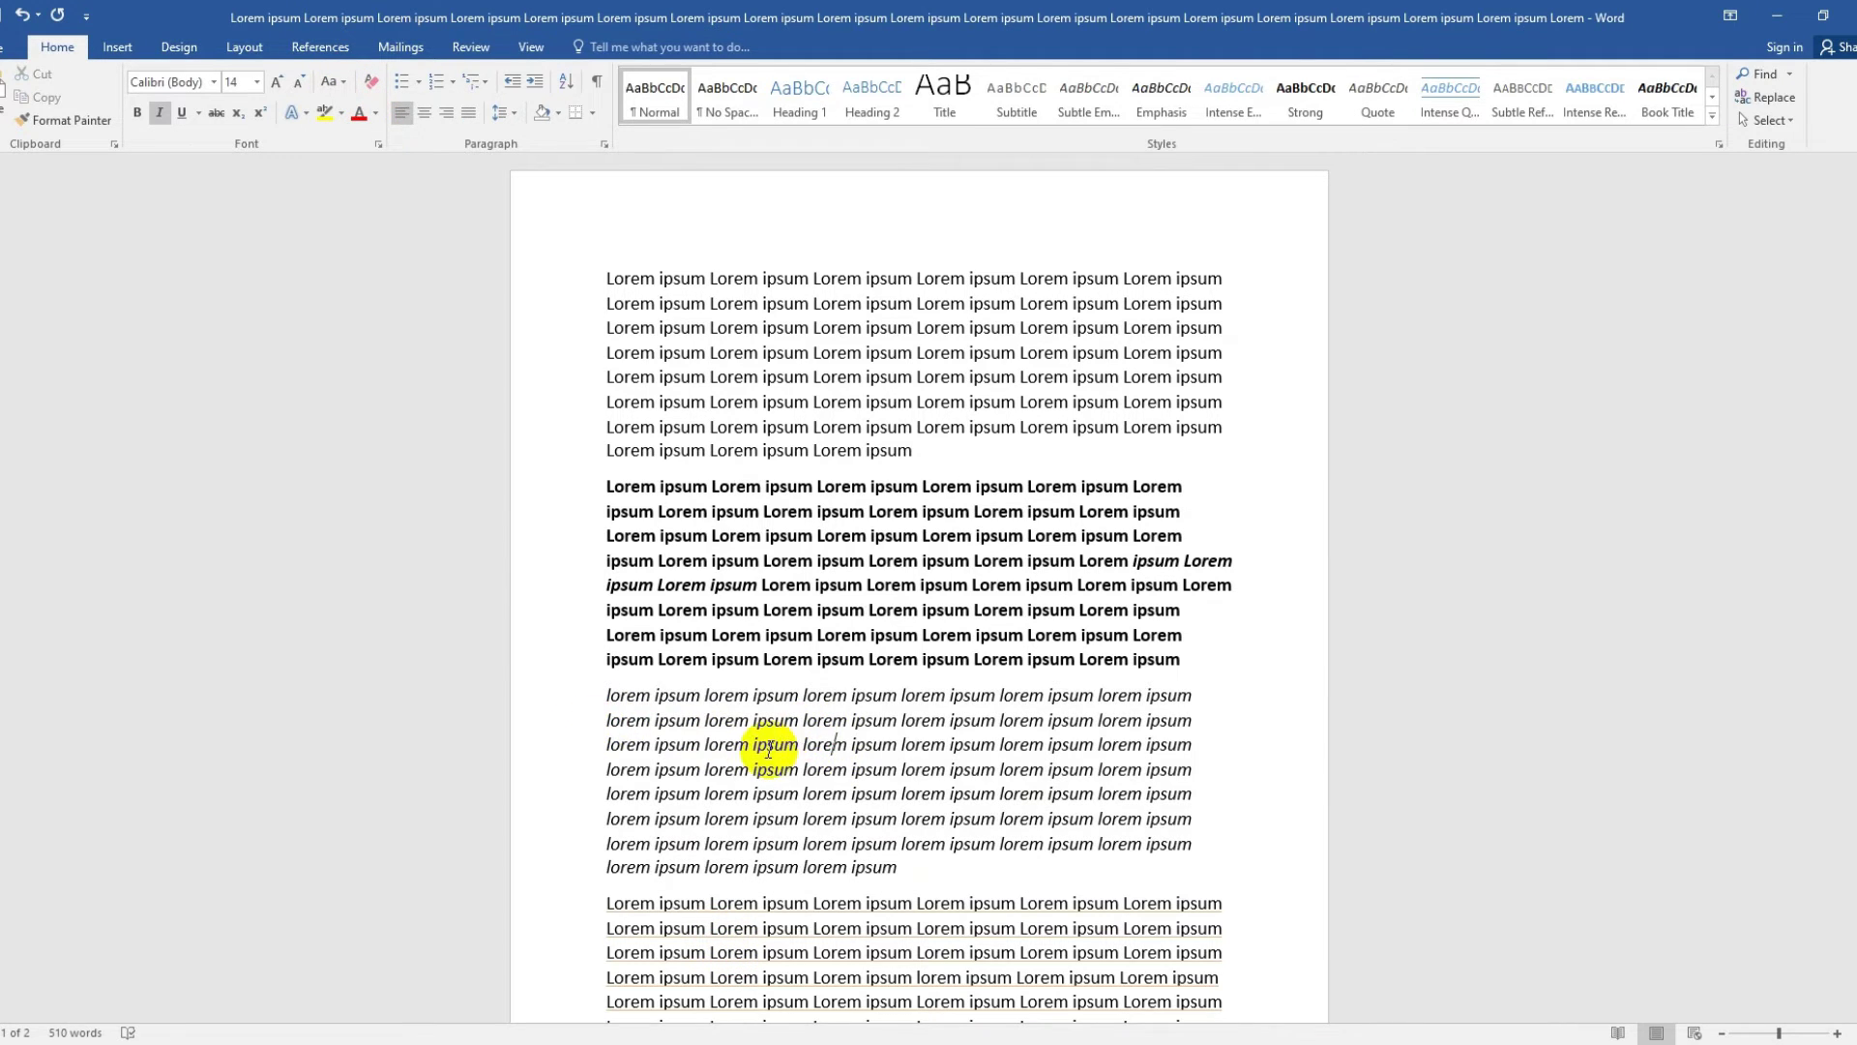
- Change the entire third paragraph to UPPERCASE and clear the selection
{"action": "left_click_drag", "start_coordinate": [804, 843], "coordinate": [838, 838]}
{"action": "triple_click", "coordinate": [838, 837]}
{"action": "left_click", "coordinate": [340, 85]}
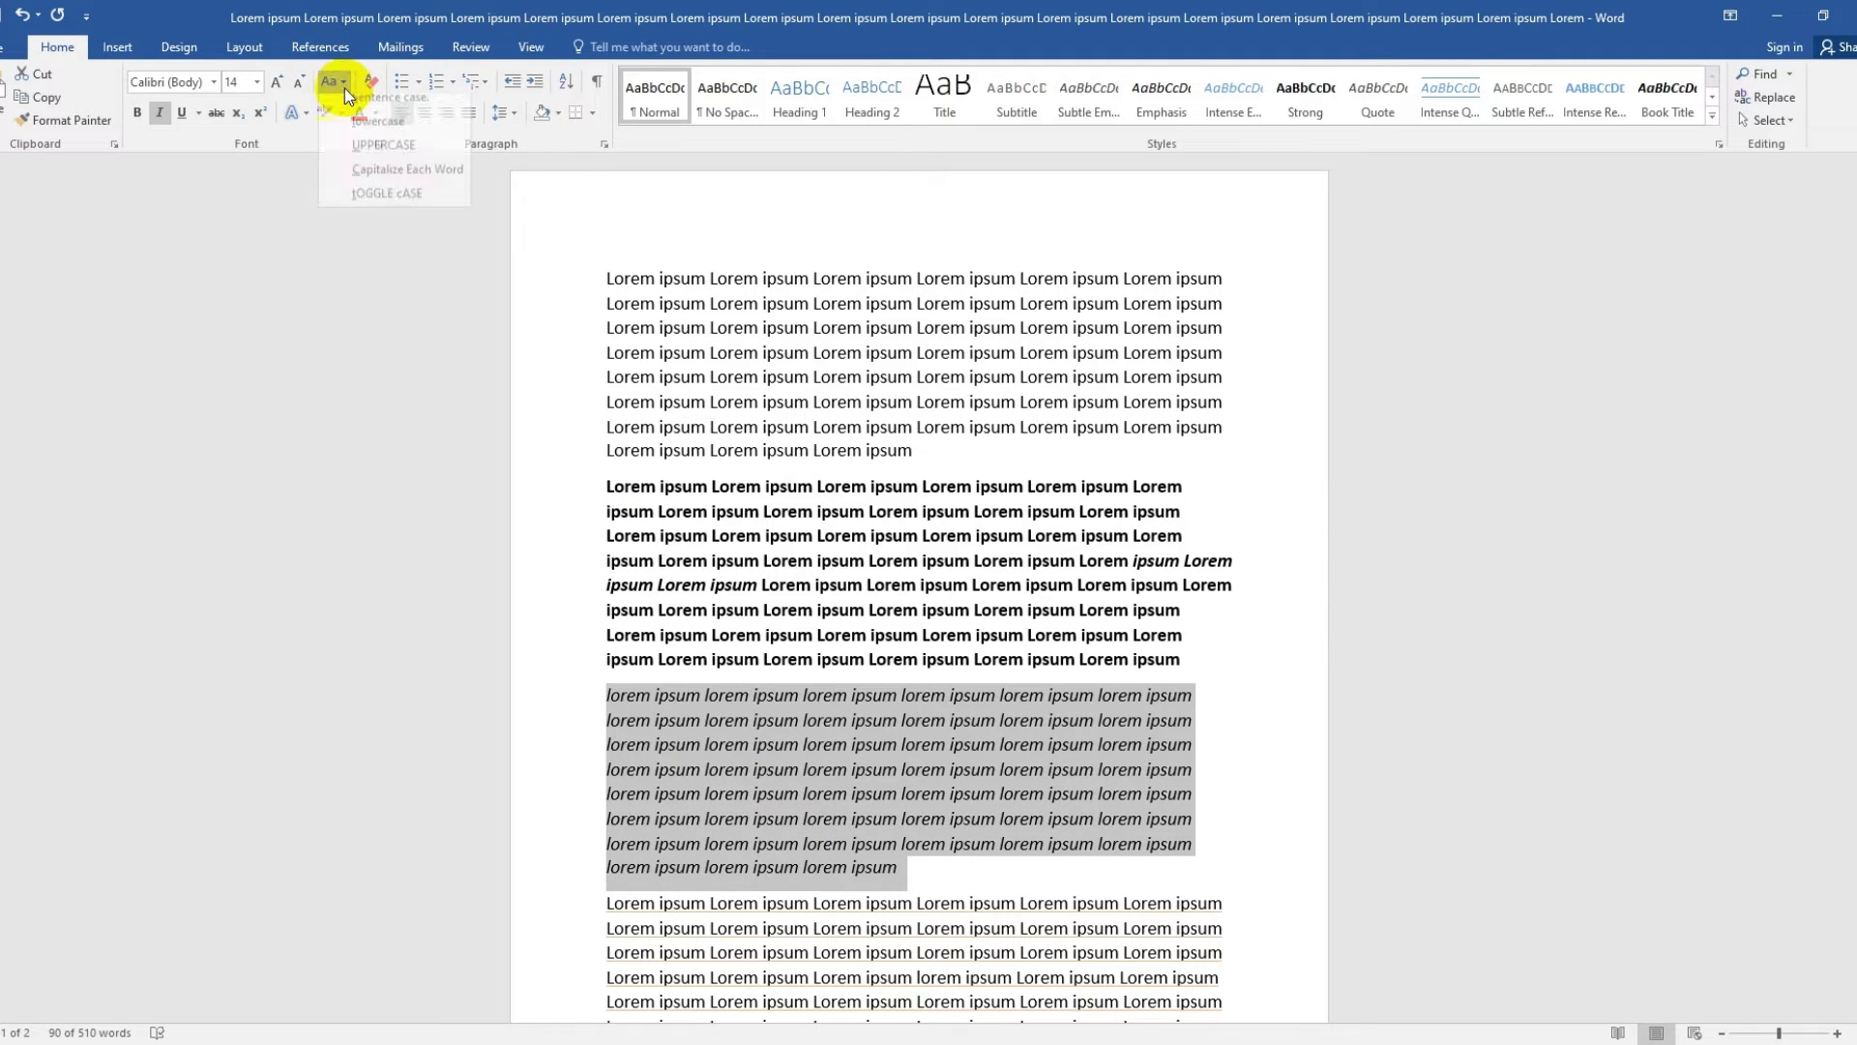
{"action": "left_click", "coordinate": [352, 153]}
{"action": "left_click", "coordinate": [875, 803]}
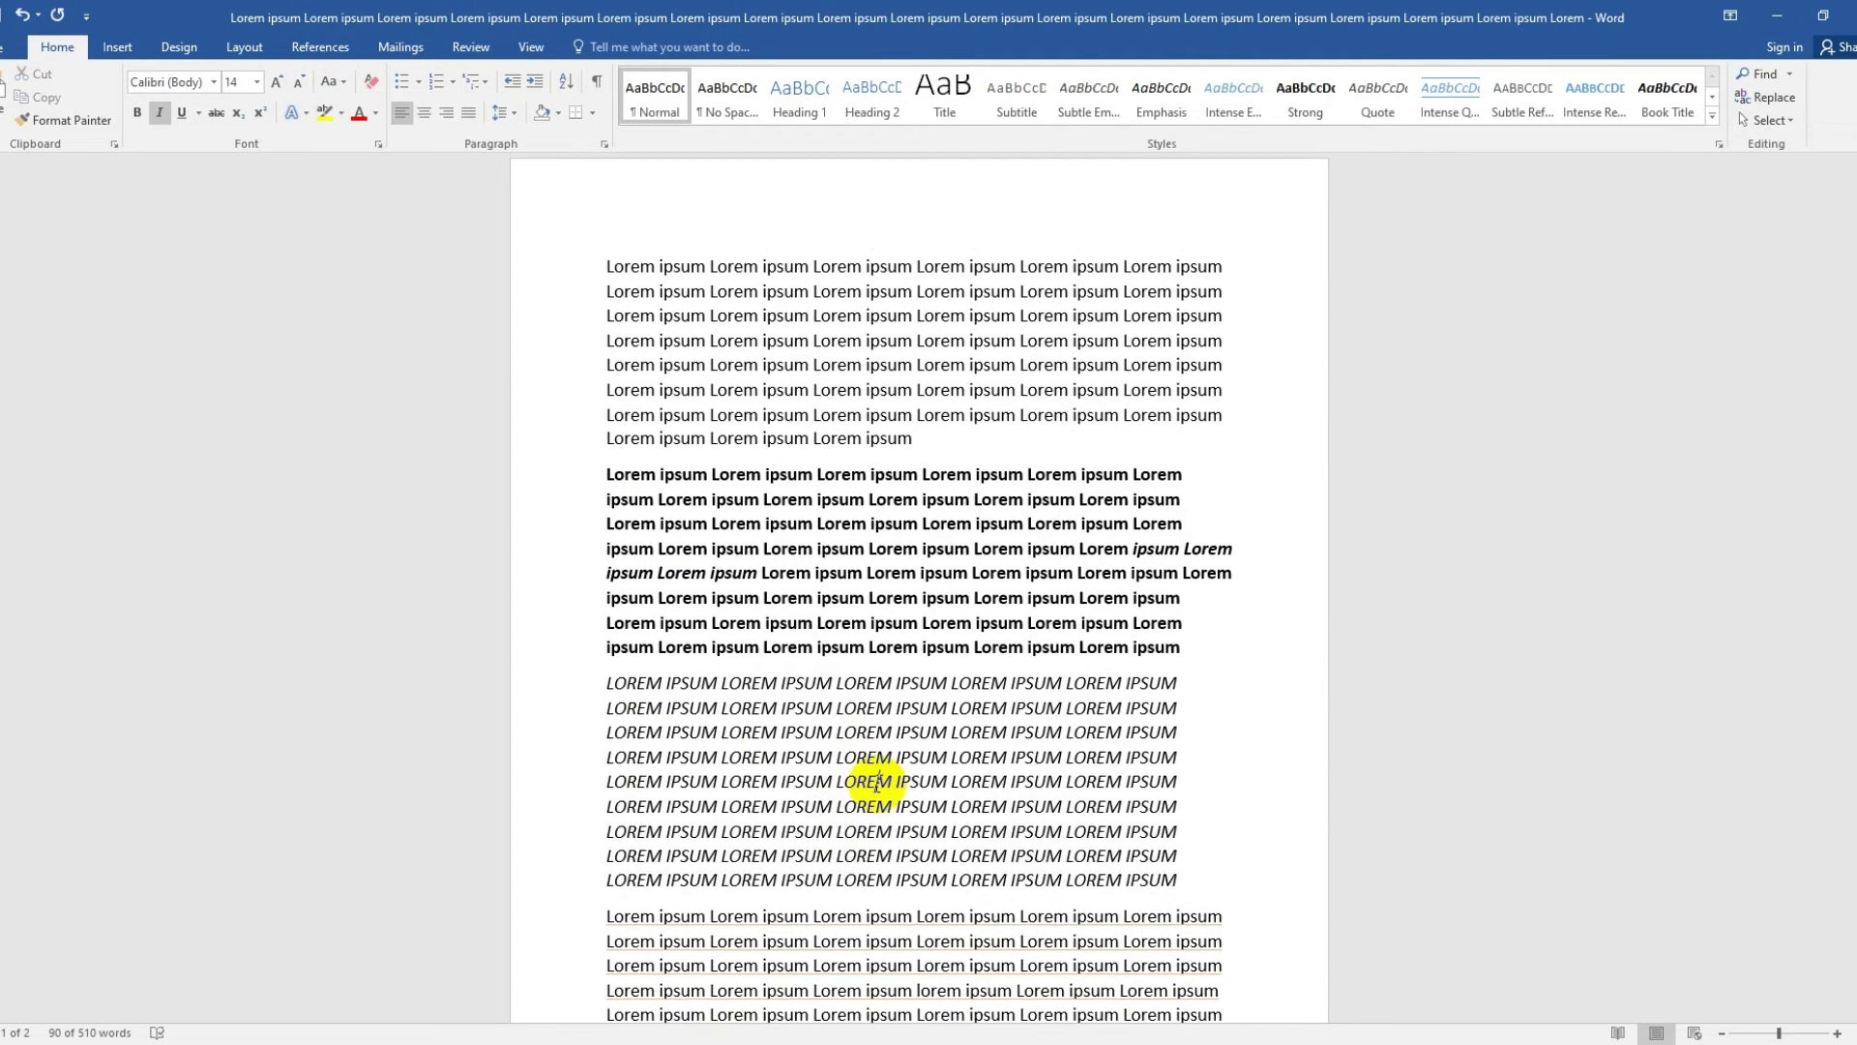
- Apply Capitalize Each Word to the whole third paragraph and clear the selection
{"action": "scroll", "coordinate": [633, 681], "scroll_direction": "down", "scroll_amount": 2}
{"action": "left_click_drag", "start_coordinate": [579, 608], "coordinate": [1174, 795]}
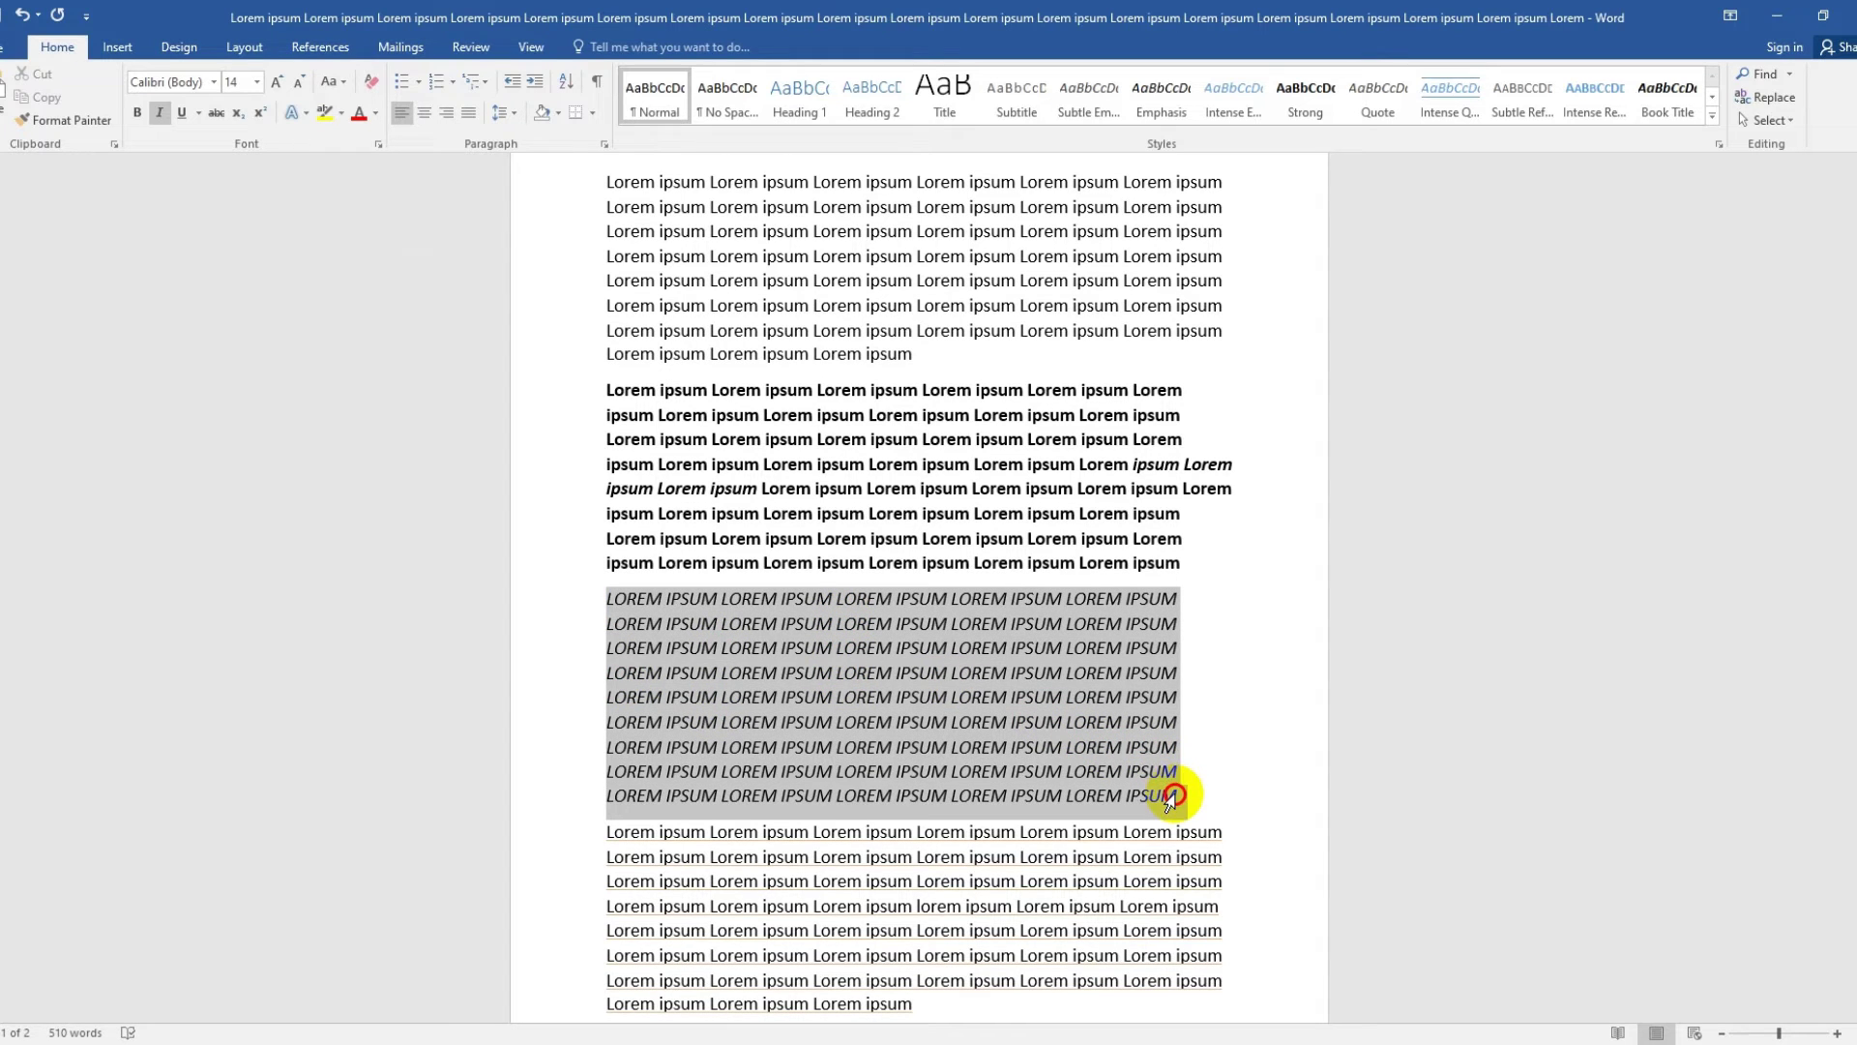
{"action": "left_click", "coordinate": [346, 84]}
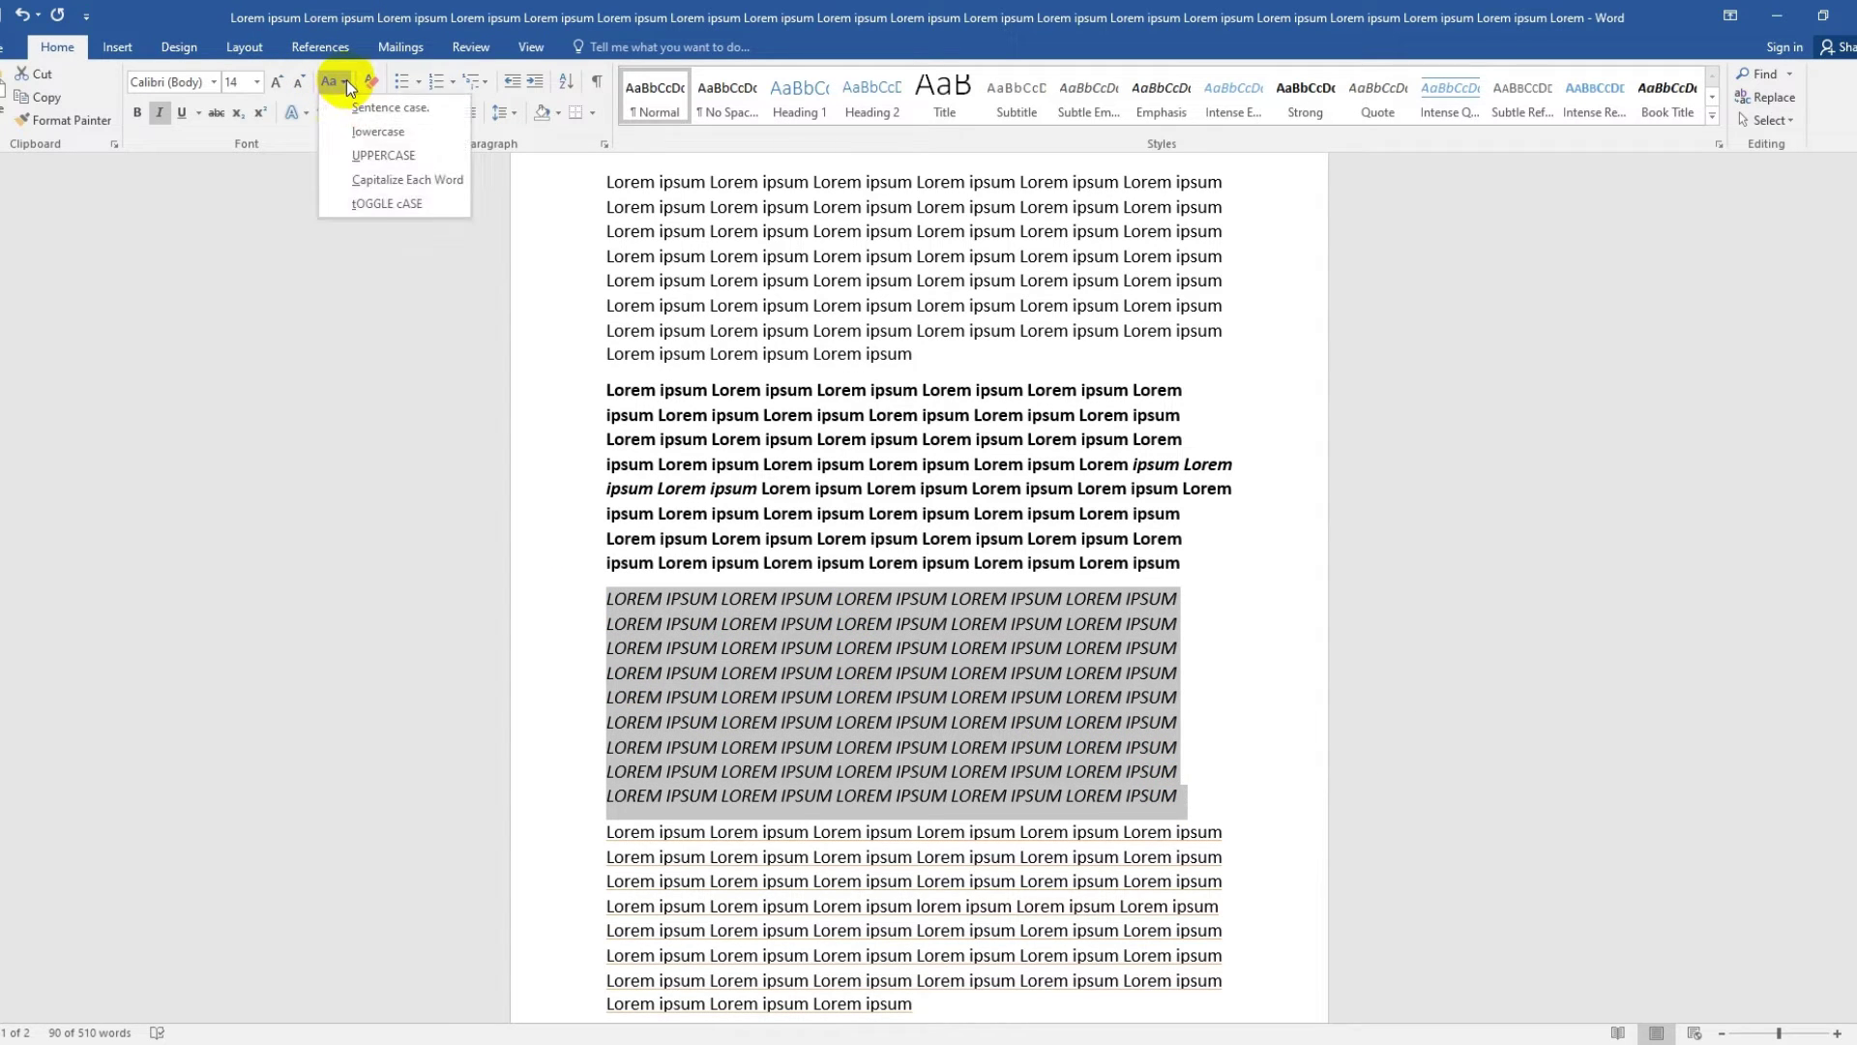
{"action": "left_click", "coordinate": [395, 182]}
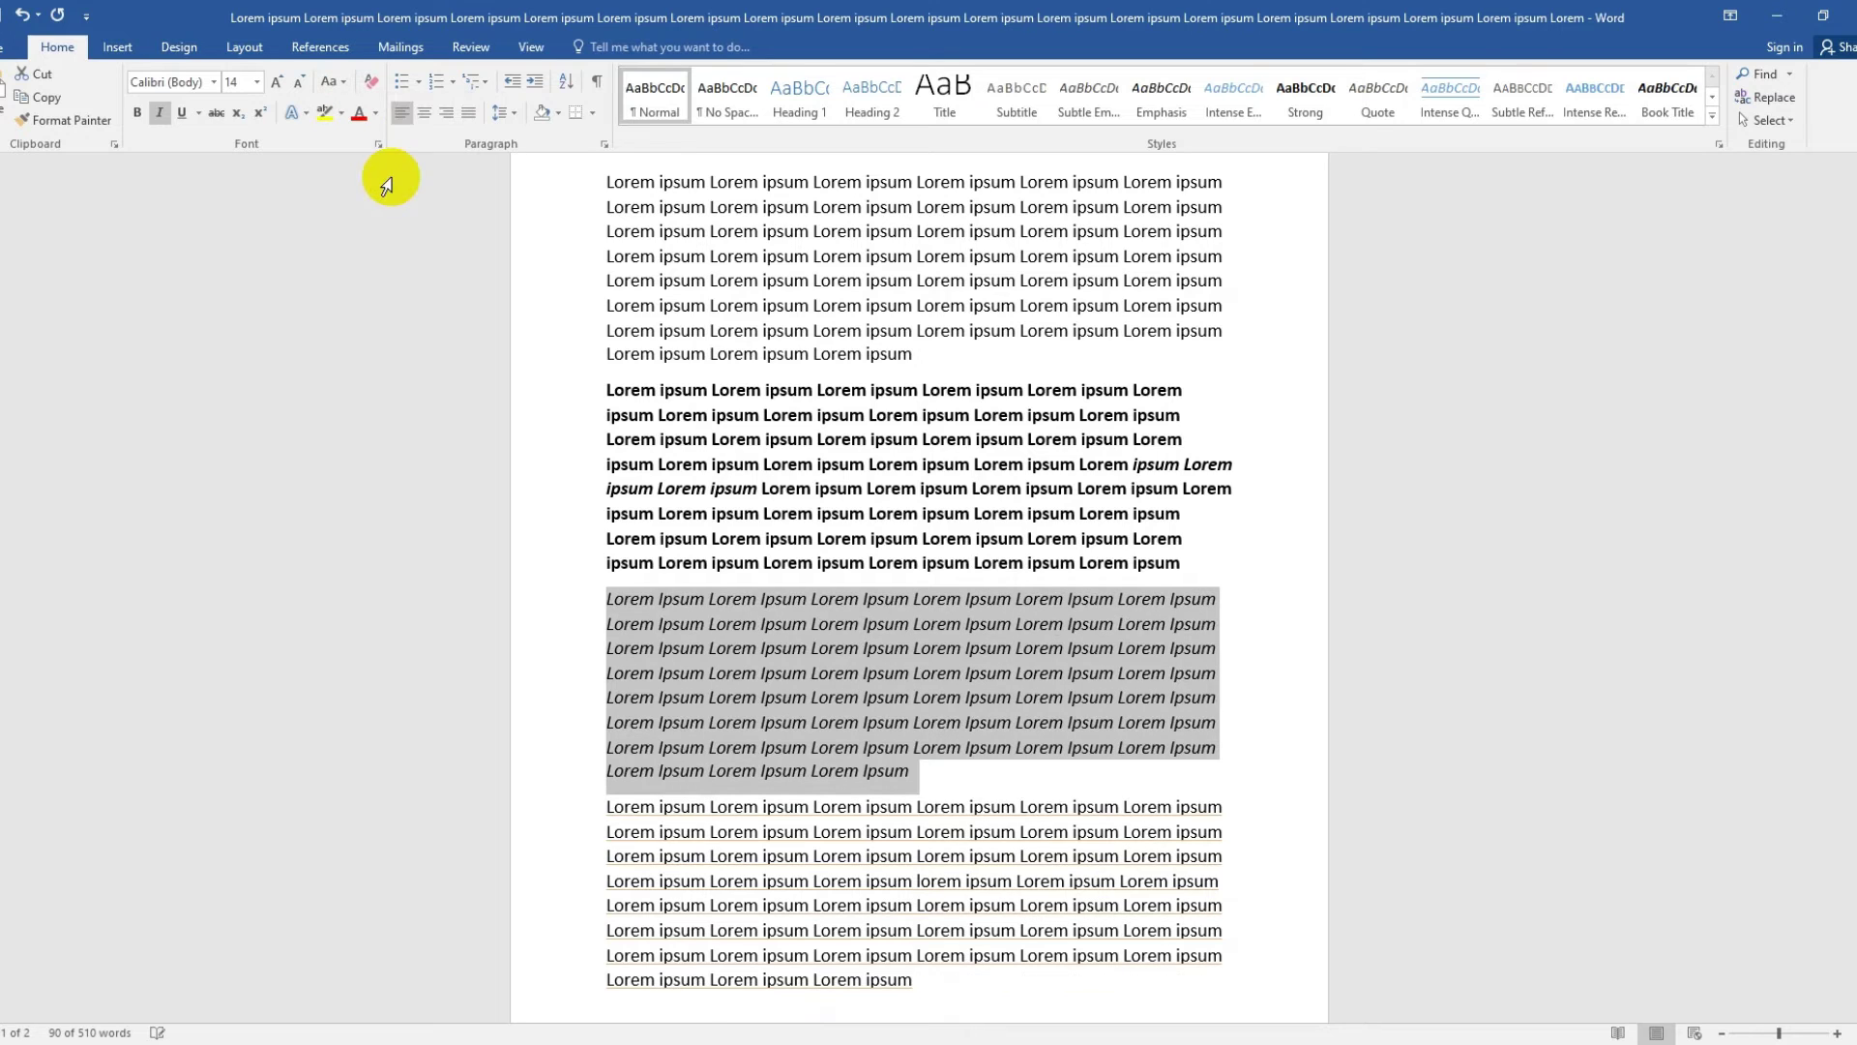
{"action": "left_click", "coordinate": [716, 631]}
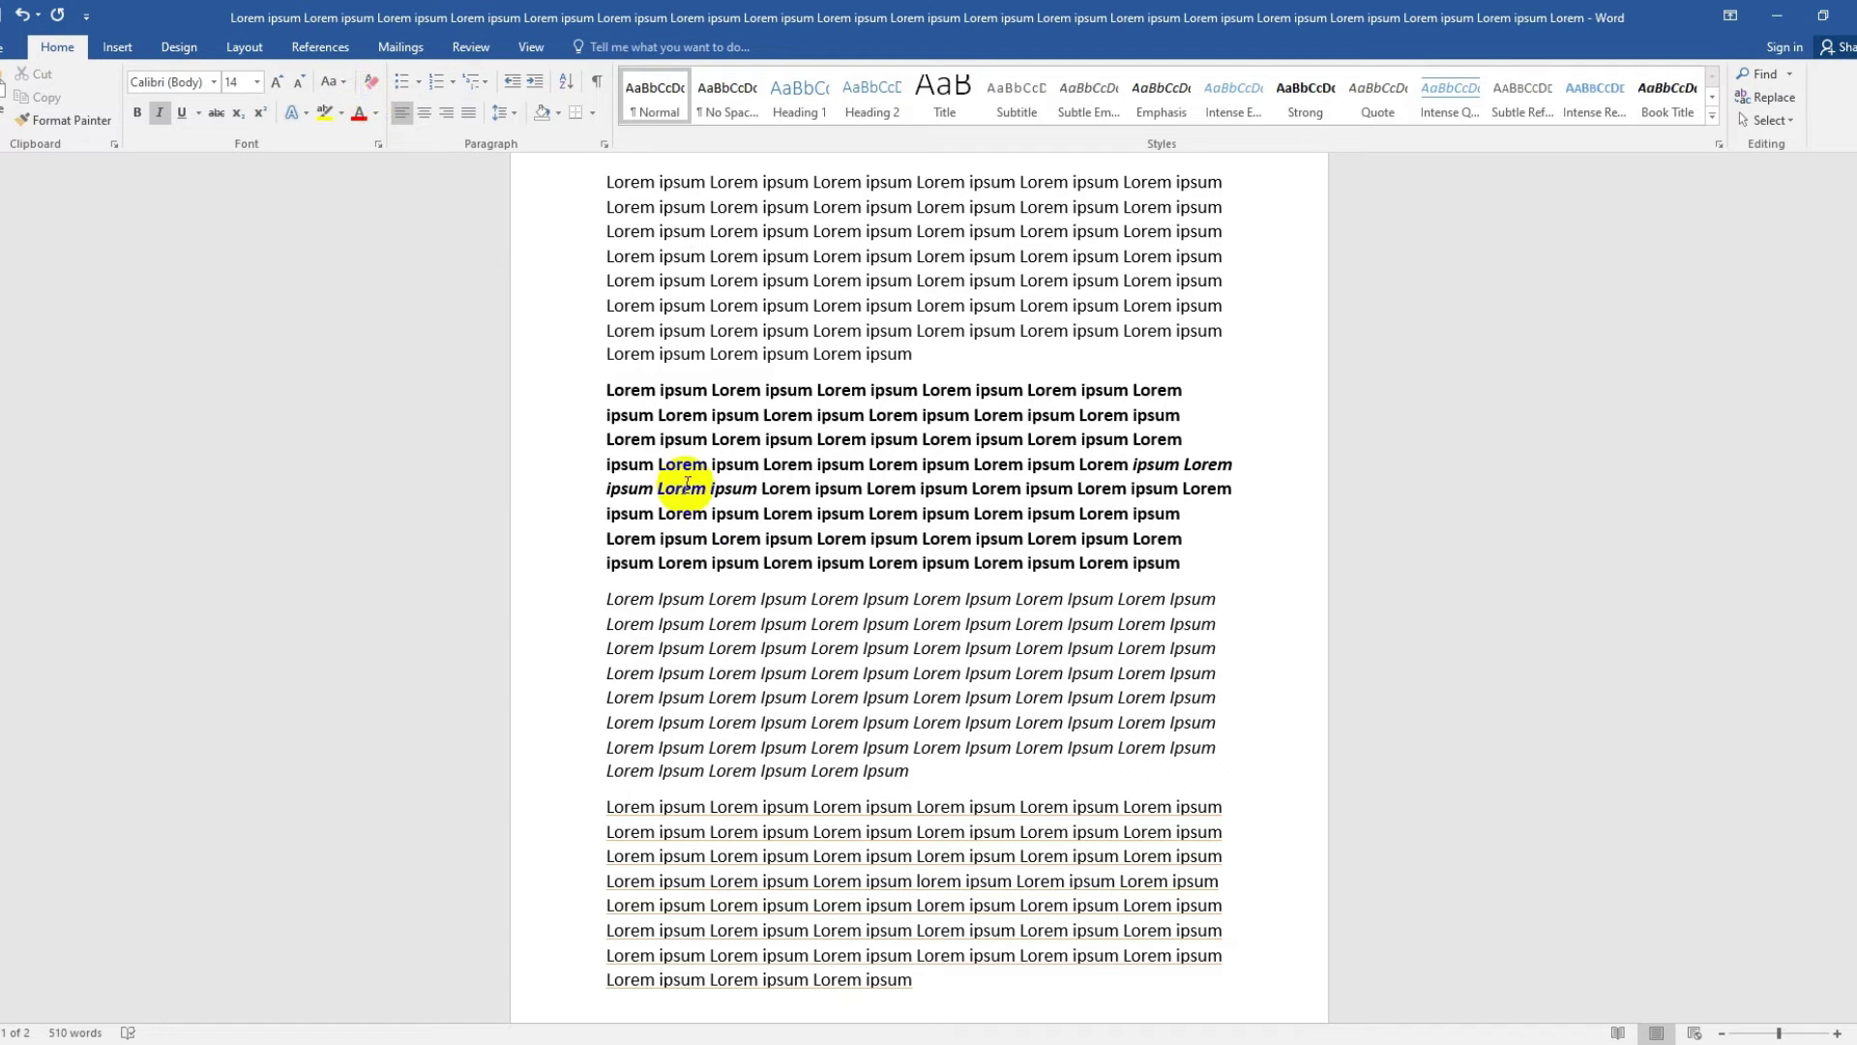
- Select the fourth paragraph and preview the preset text effects, including the orange outlined one, without applying any
{"action": "scroll", "coordinate": [919, 619], "scroll_direction": "up", "scroll_amount": 2}
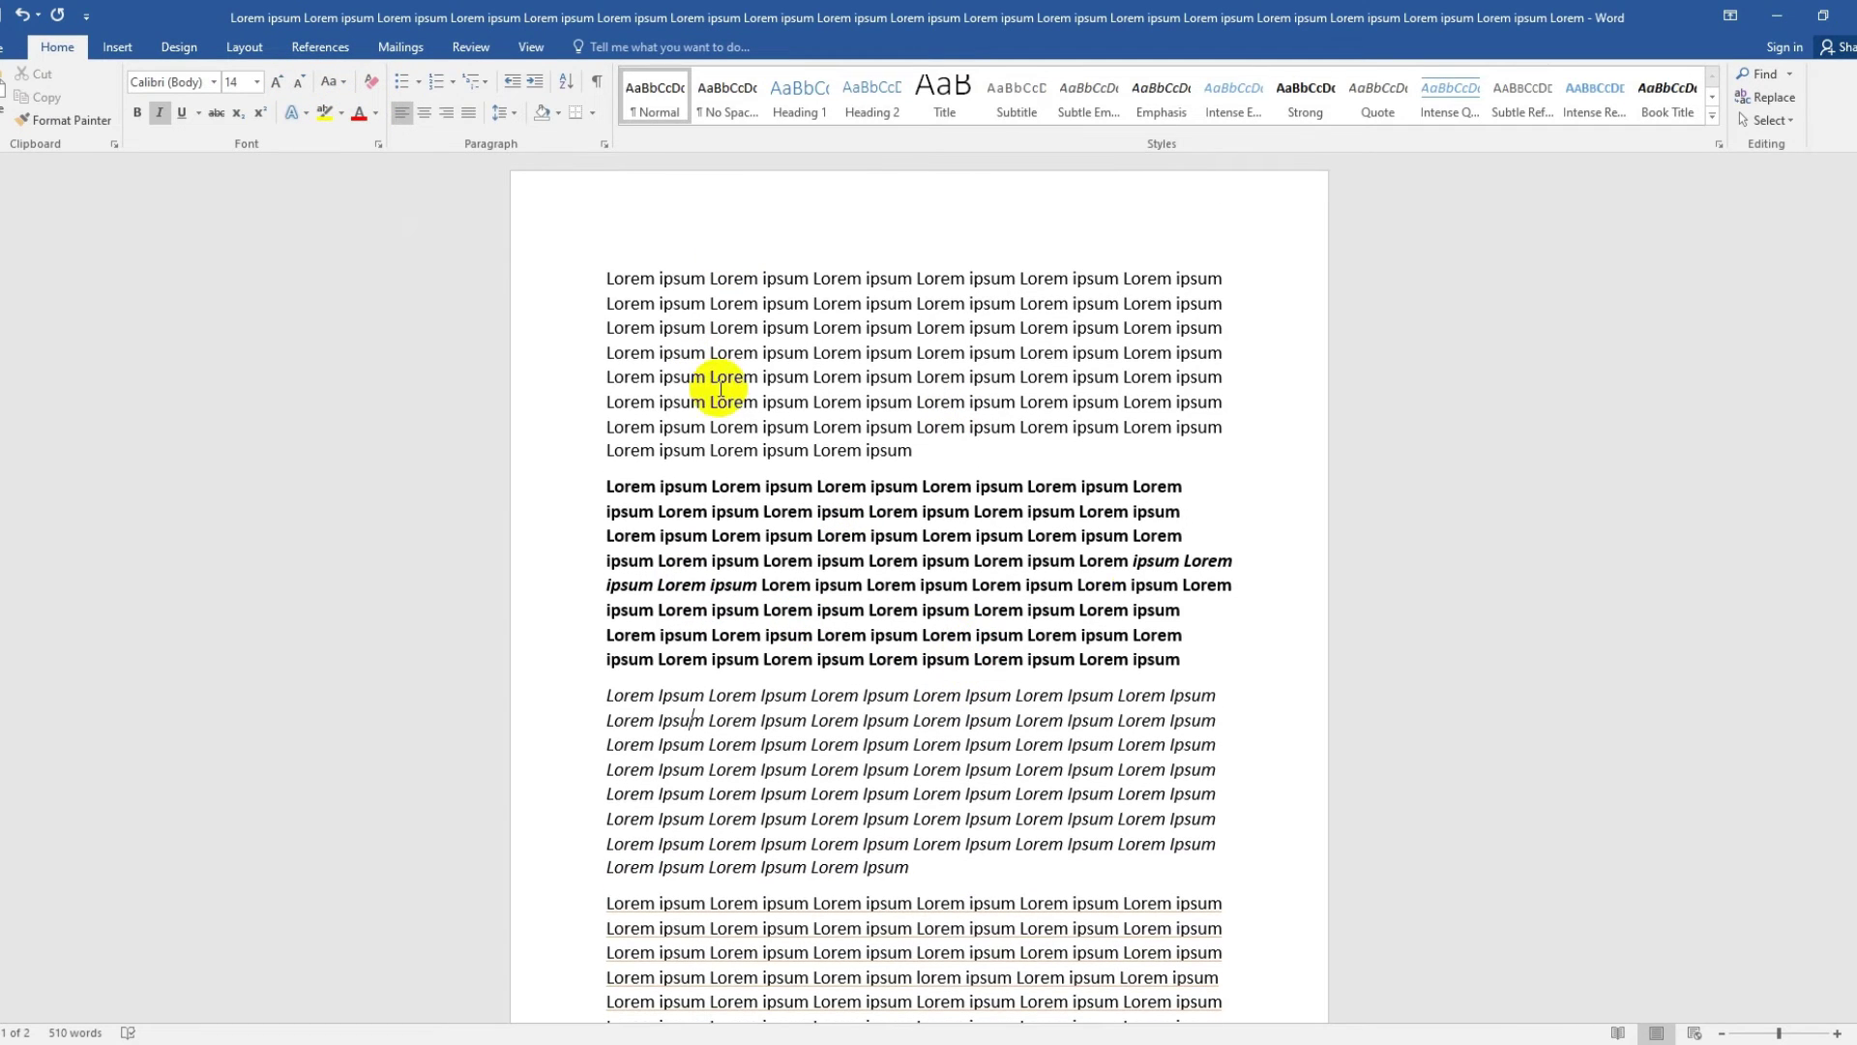
{"action": "left_click_drag", "start_coordinate": [913, 451], "coordinate": [609, 328]}
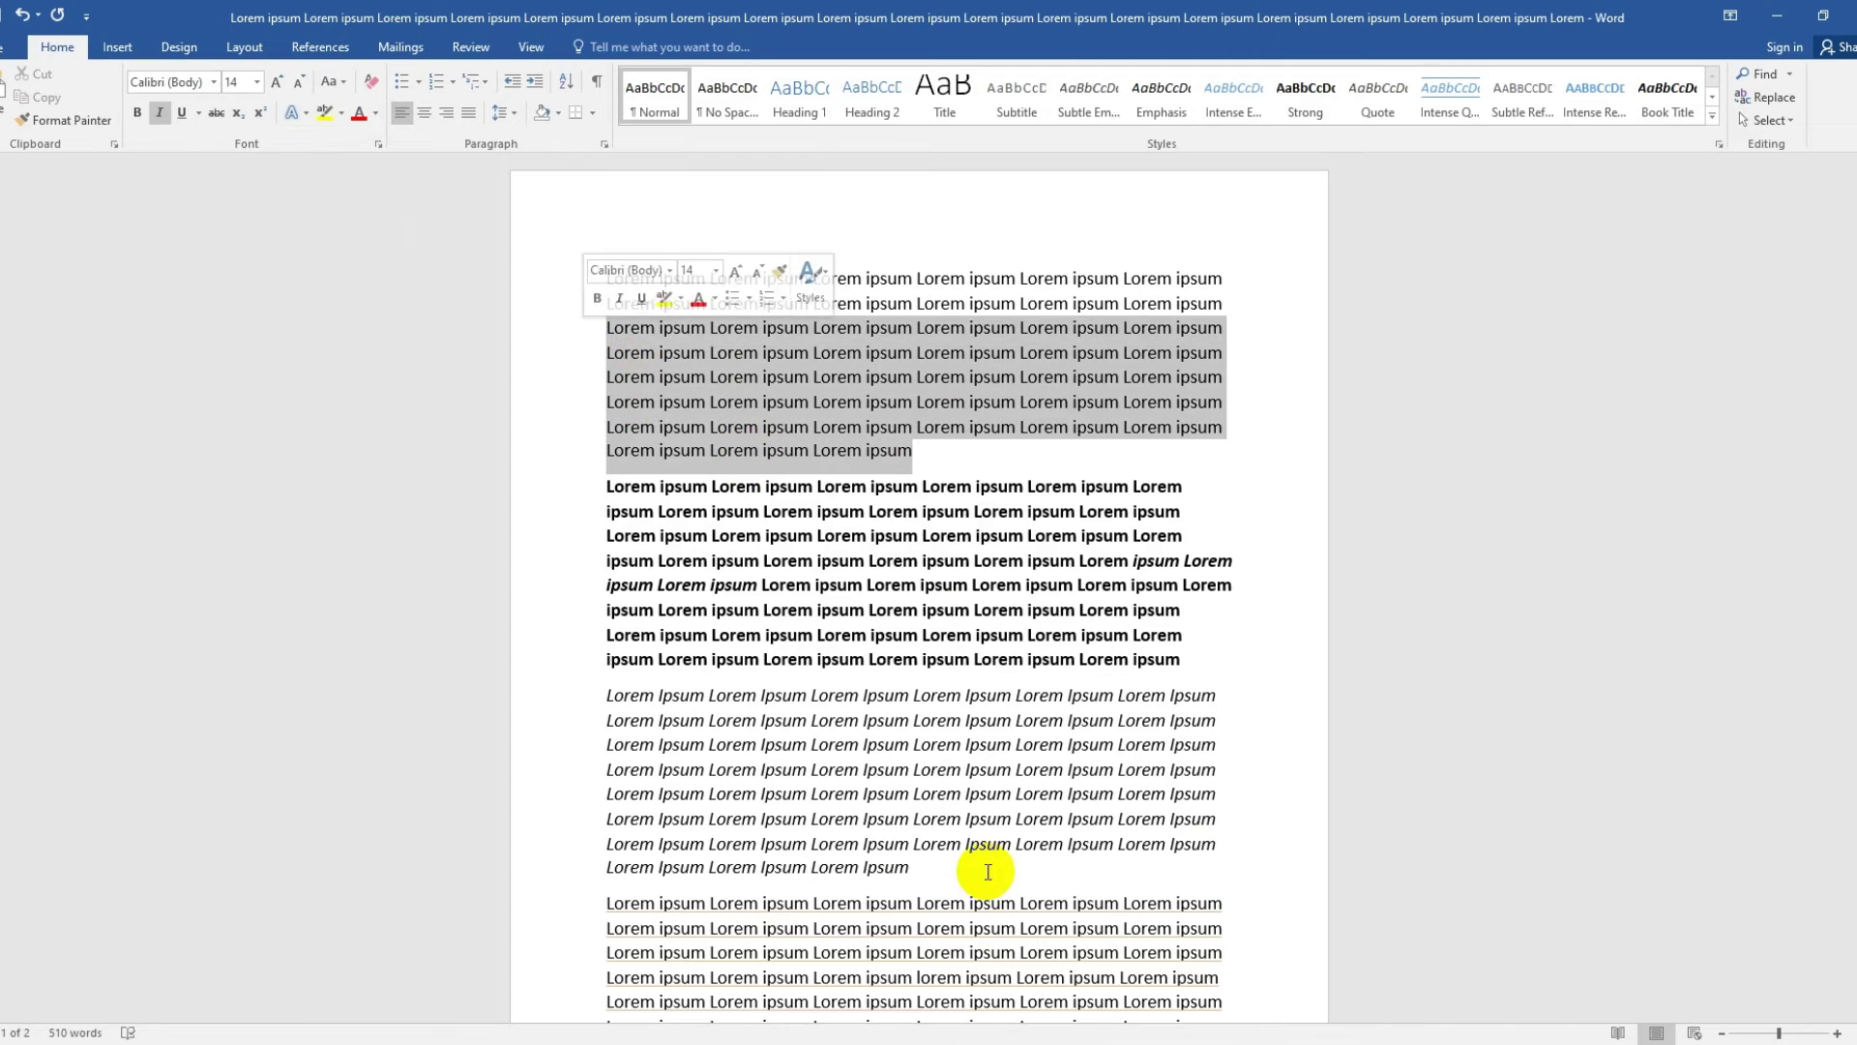
{"action": "scroll", "coordinate": [1077, 891], "scroll_direction": "down", "scroll_amount": 4}
{"action": "left_click_drag", "start_coordinate": [914, 885], "coordinate": [601, 705]}
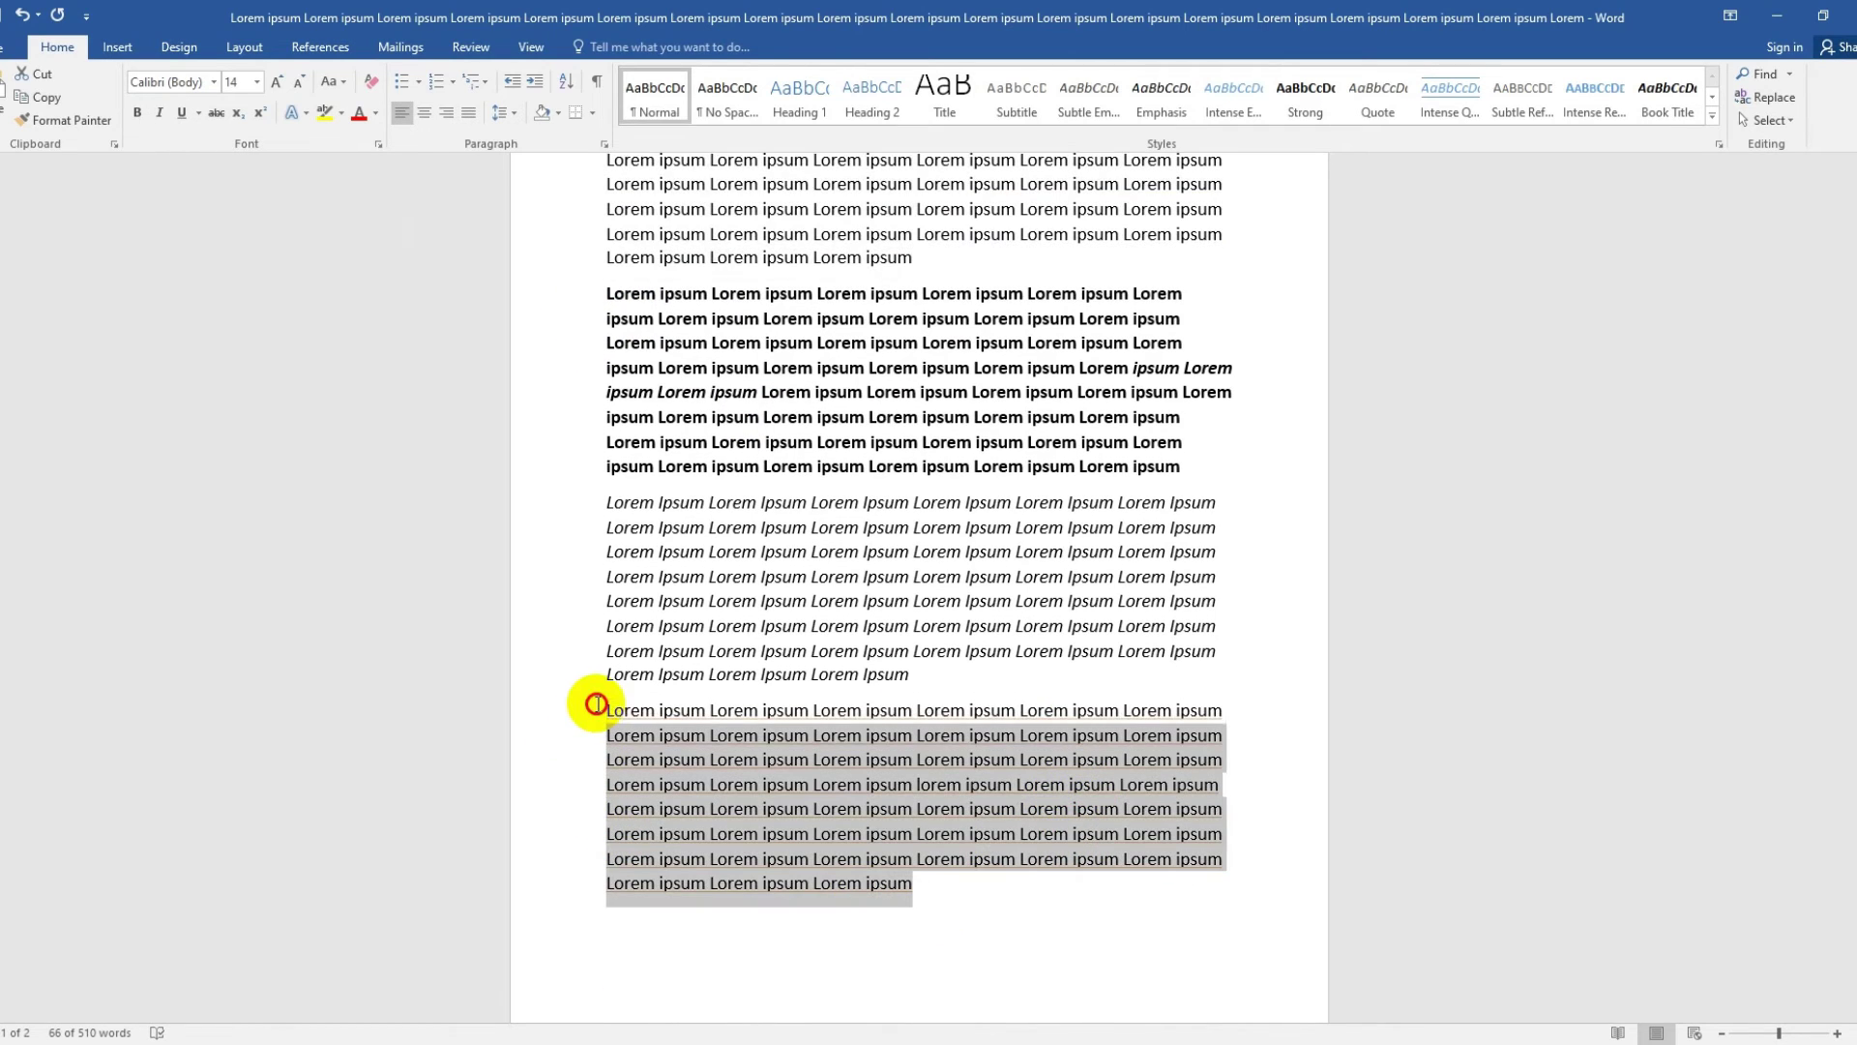
{"action": "left_click", "coordinate": [298, 112]}
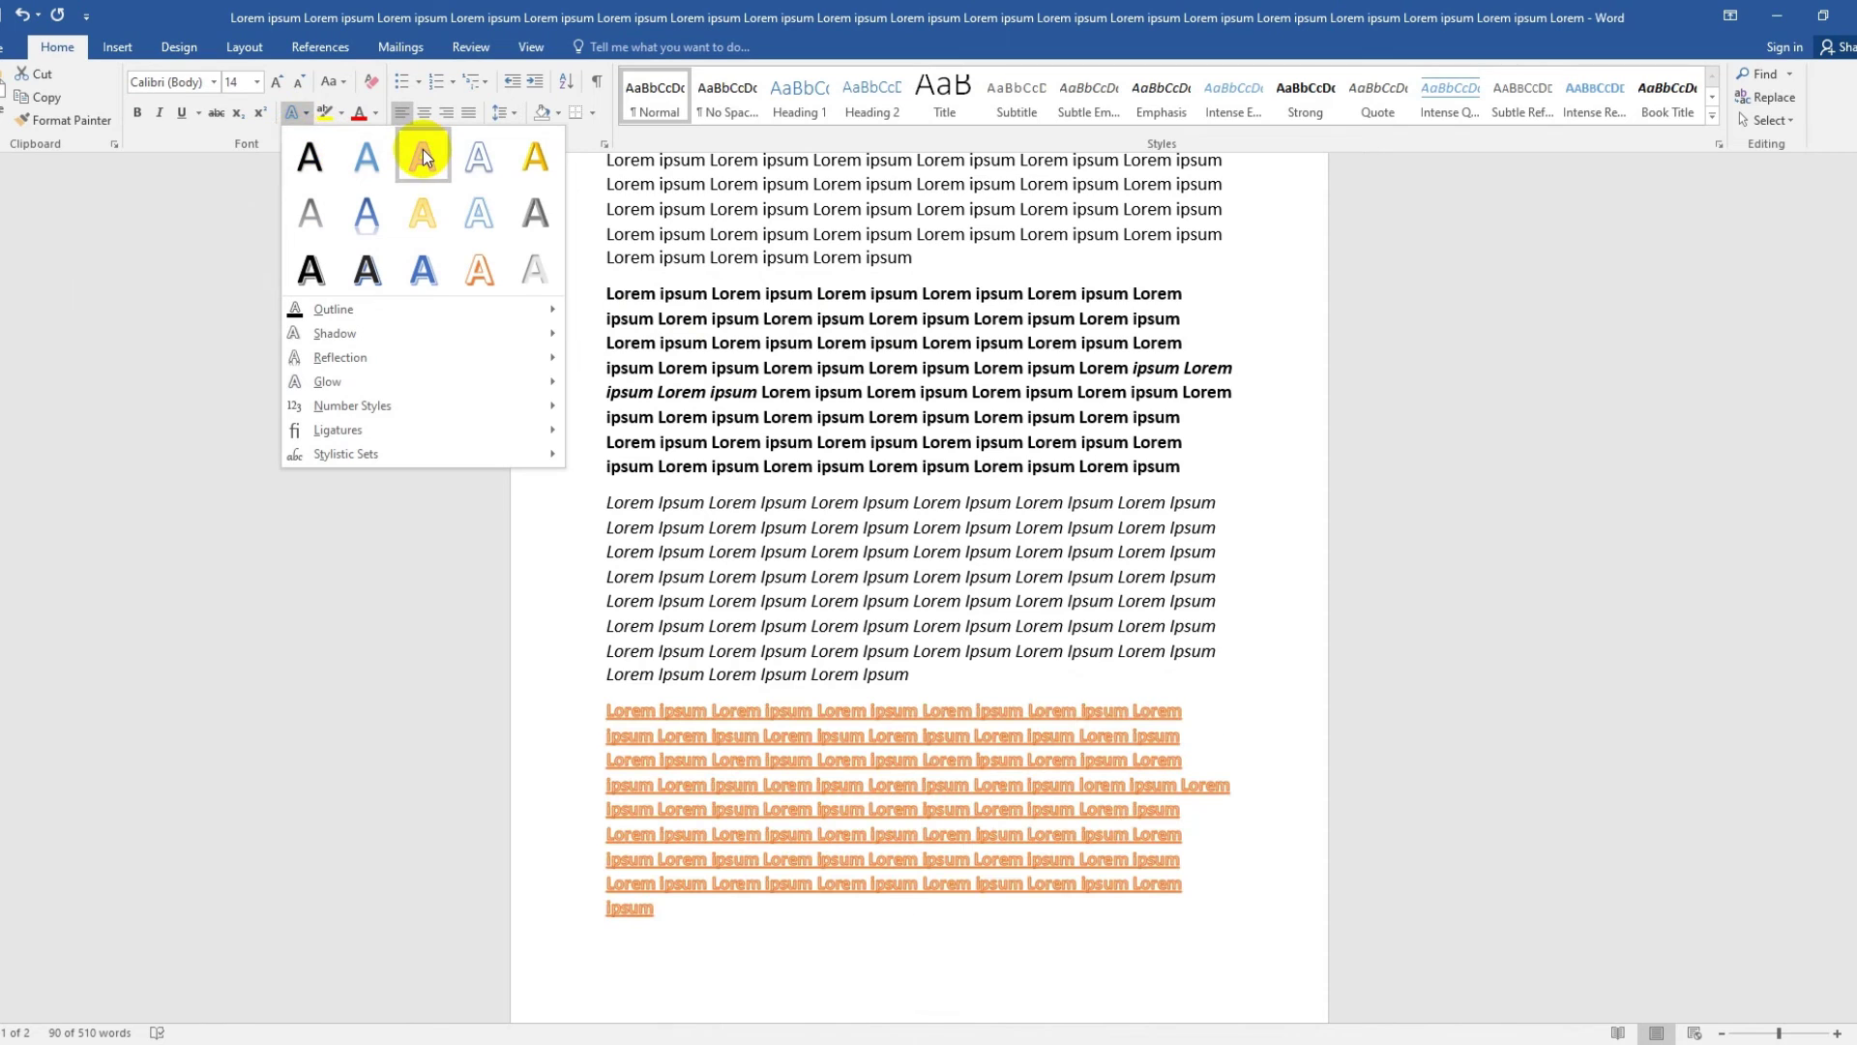
{"action": "left_click", "coordinate": [212, 195]}
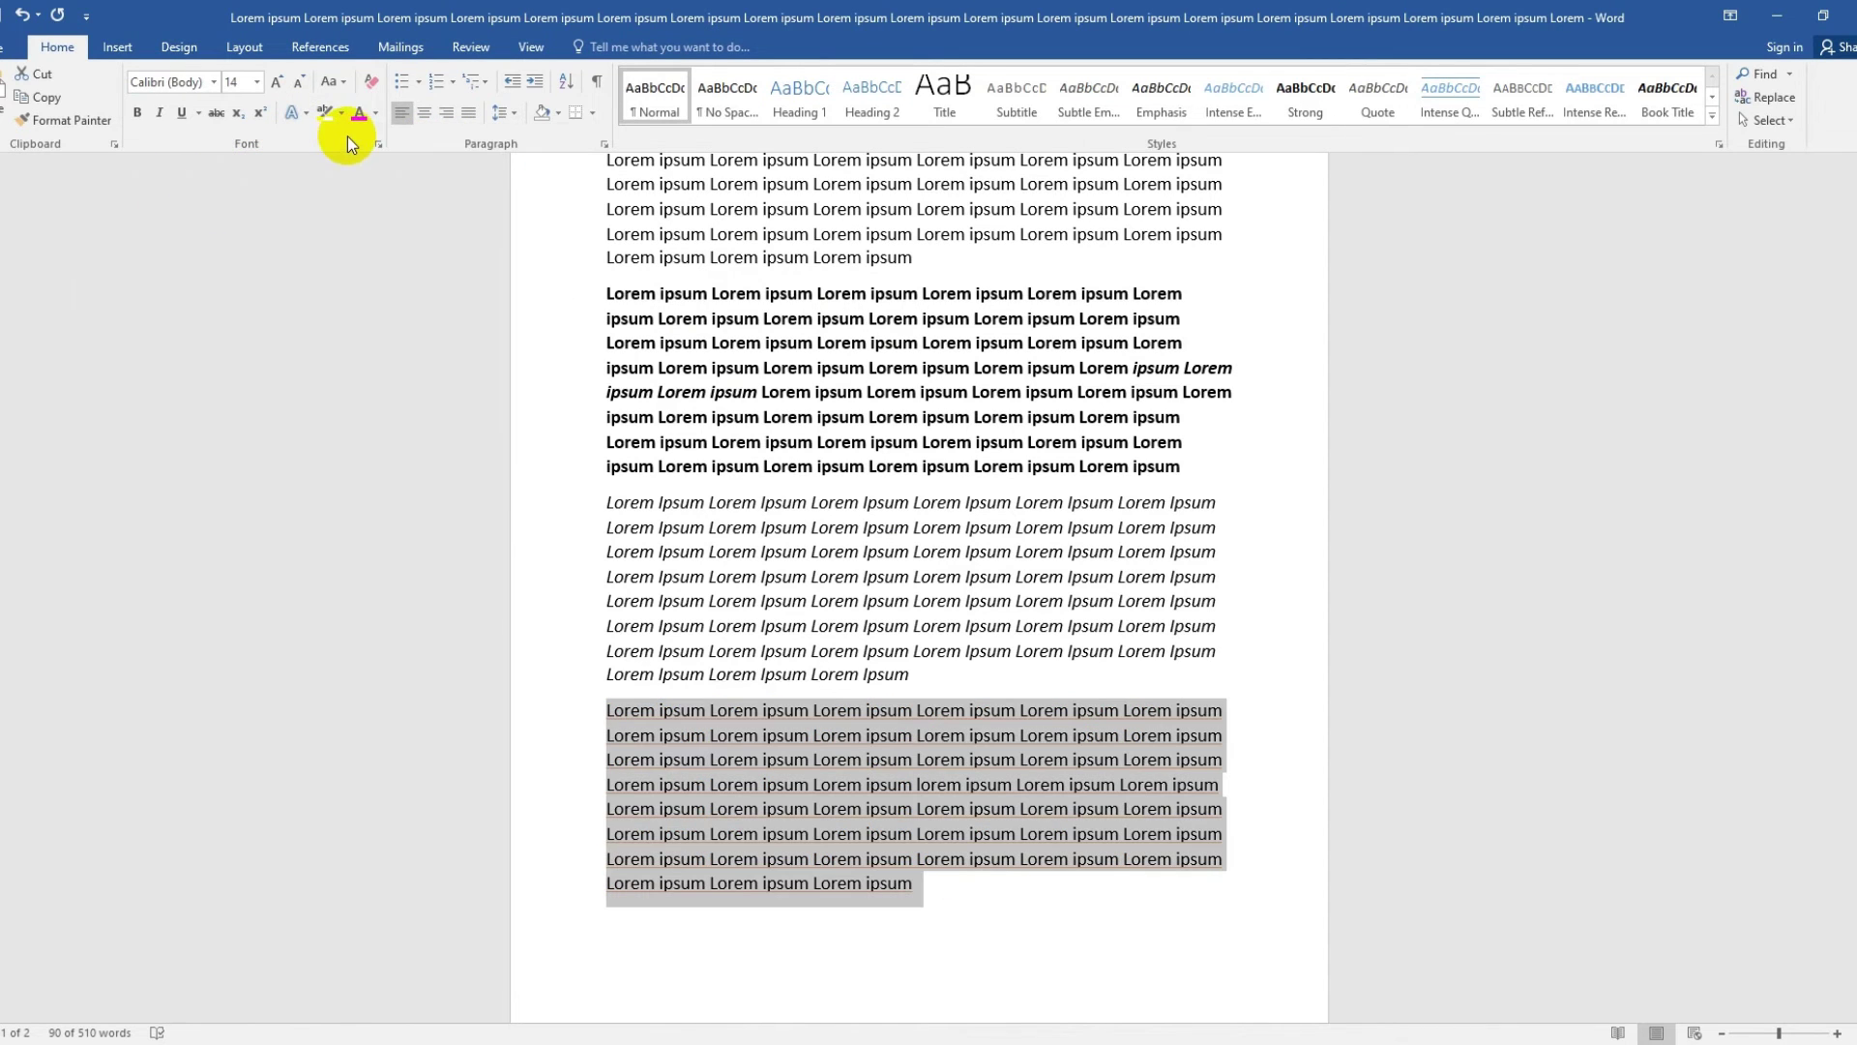
- Set the fourth paragraph's font color to a dark green theme color and clear the selection
{"action": "left_click", "coordinate": [376, 114]}
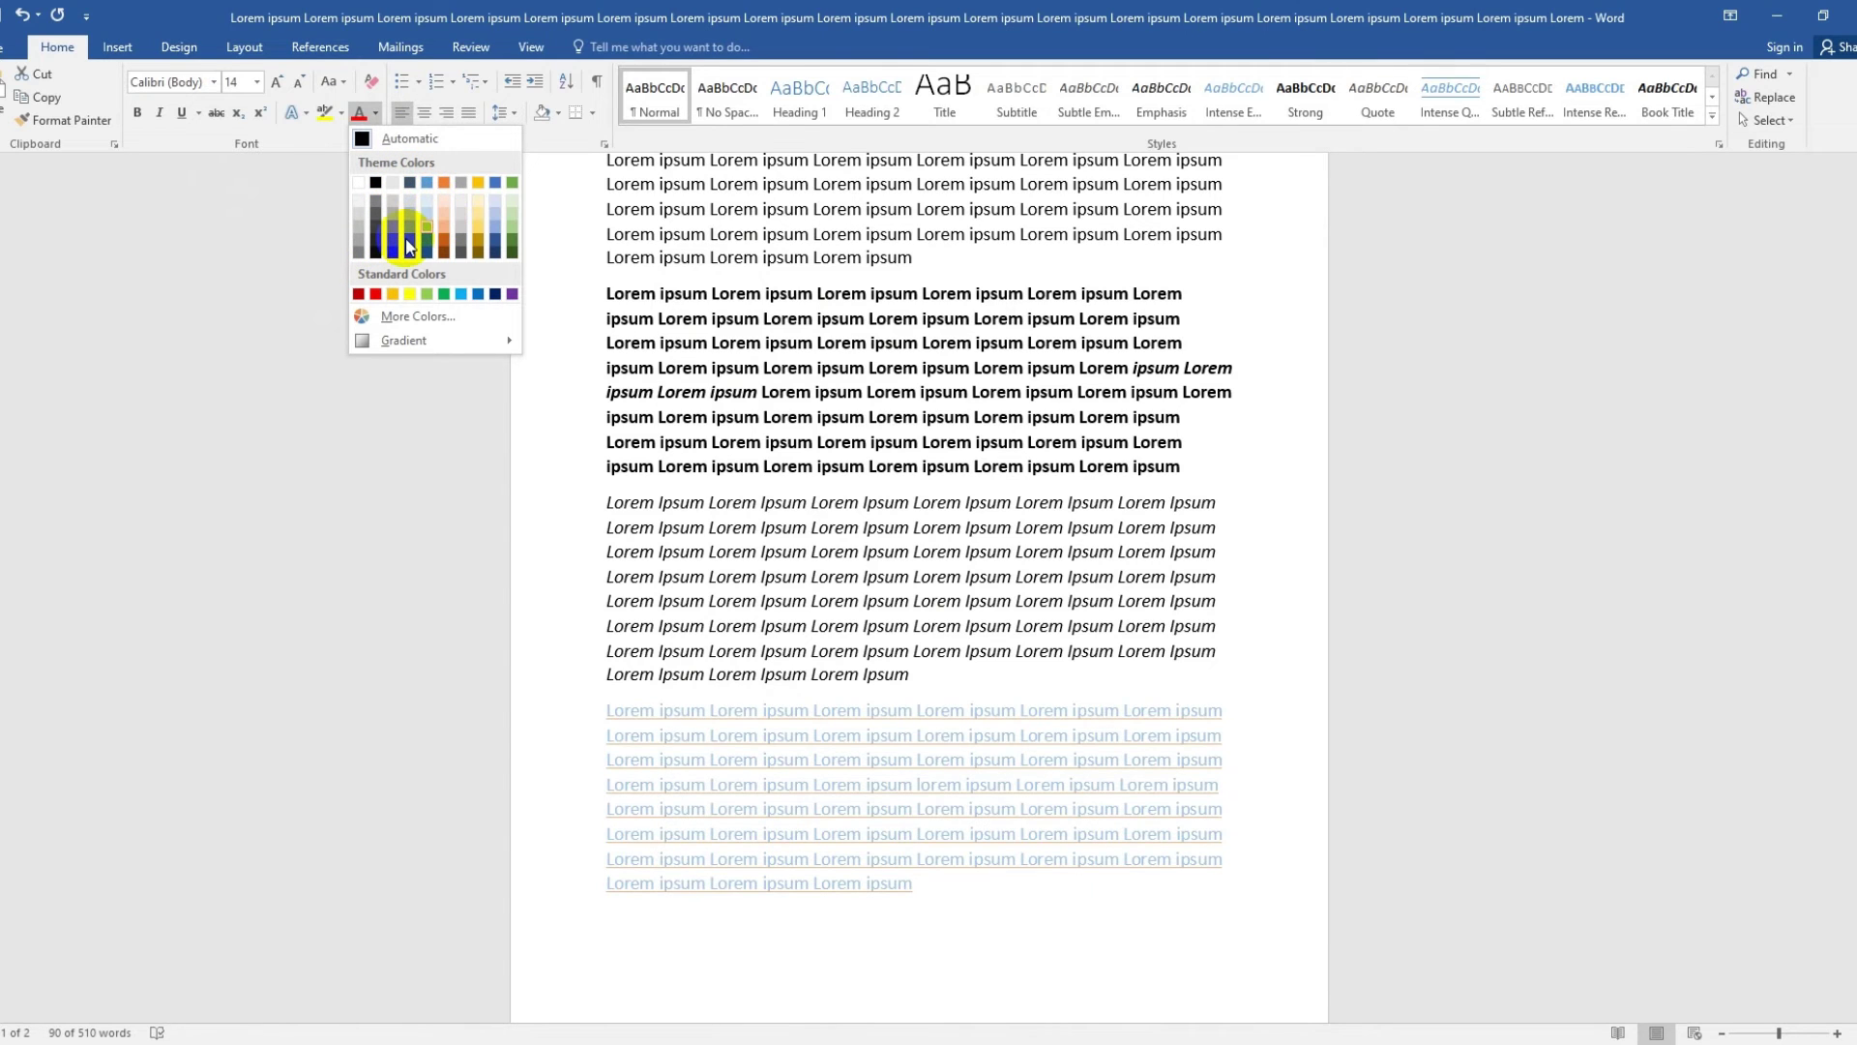
{"action": "left_click", "coordinate": [514, 249]}
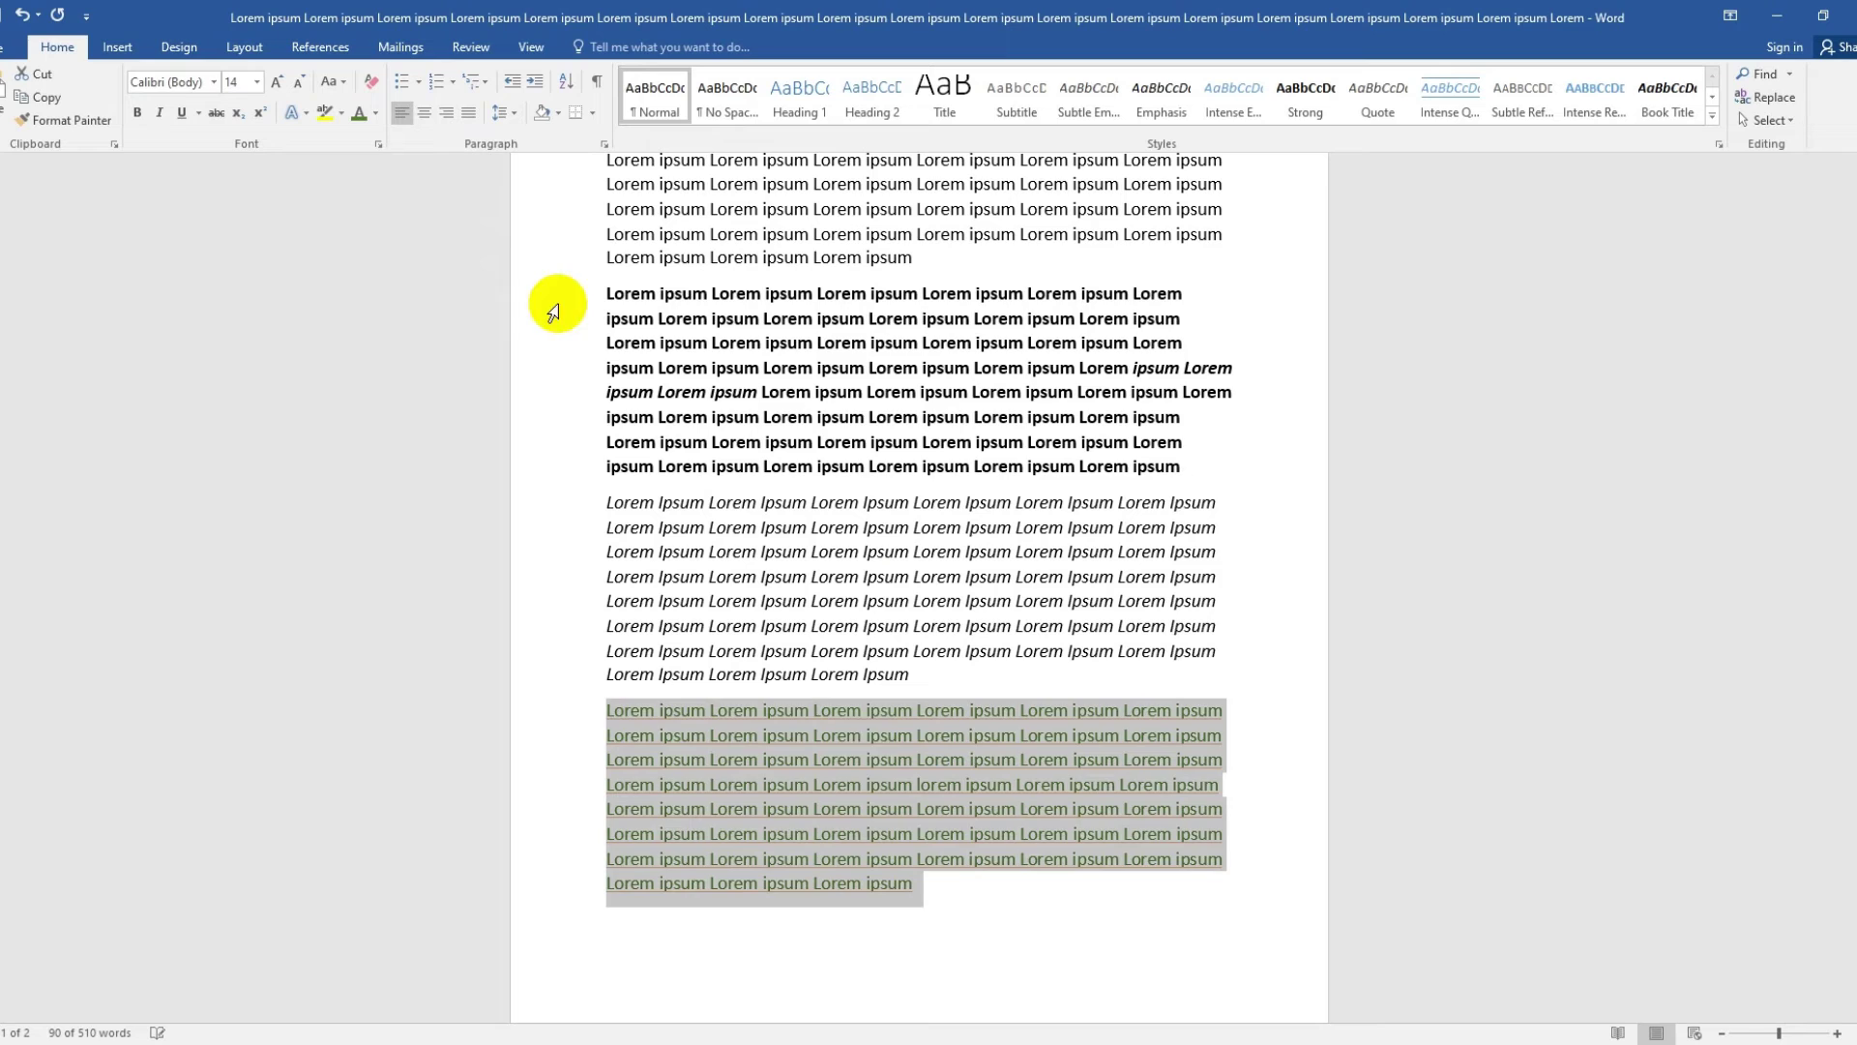
{"action": "left_click", "coordinate": [850, 789]}
- Select the fourth paragraph, highlight it in black, and clear the selection
{"action": "left_click_drag", "start_coordinate": [901, 903], "coordinate": [568, 713]}
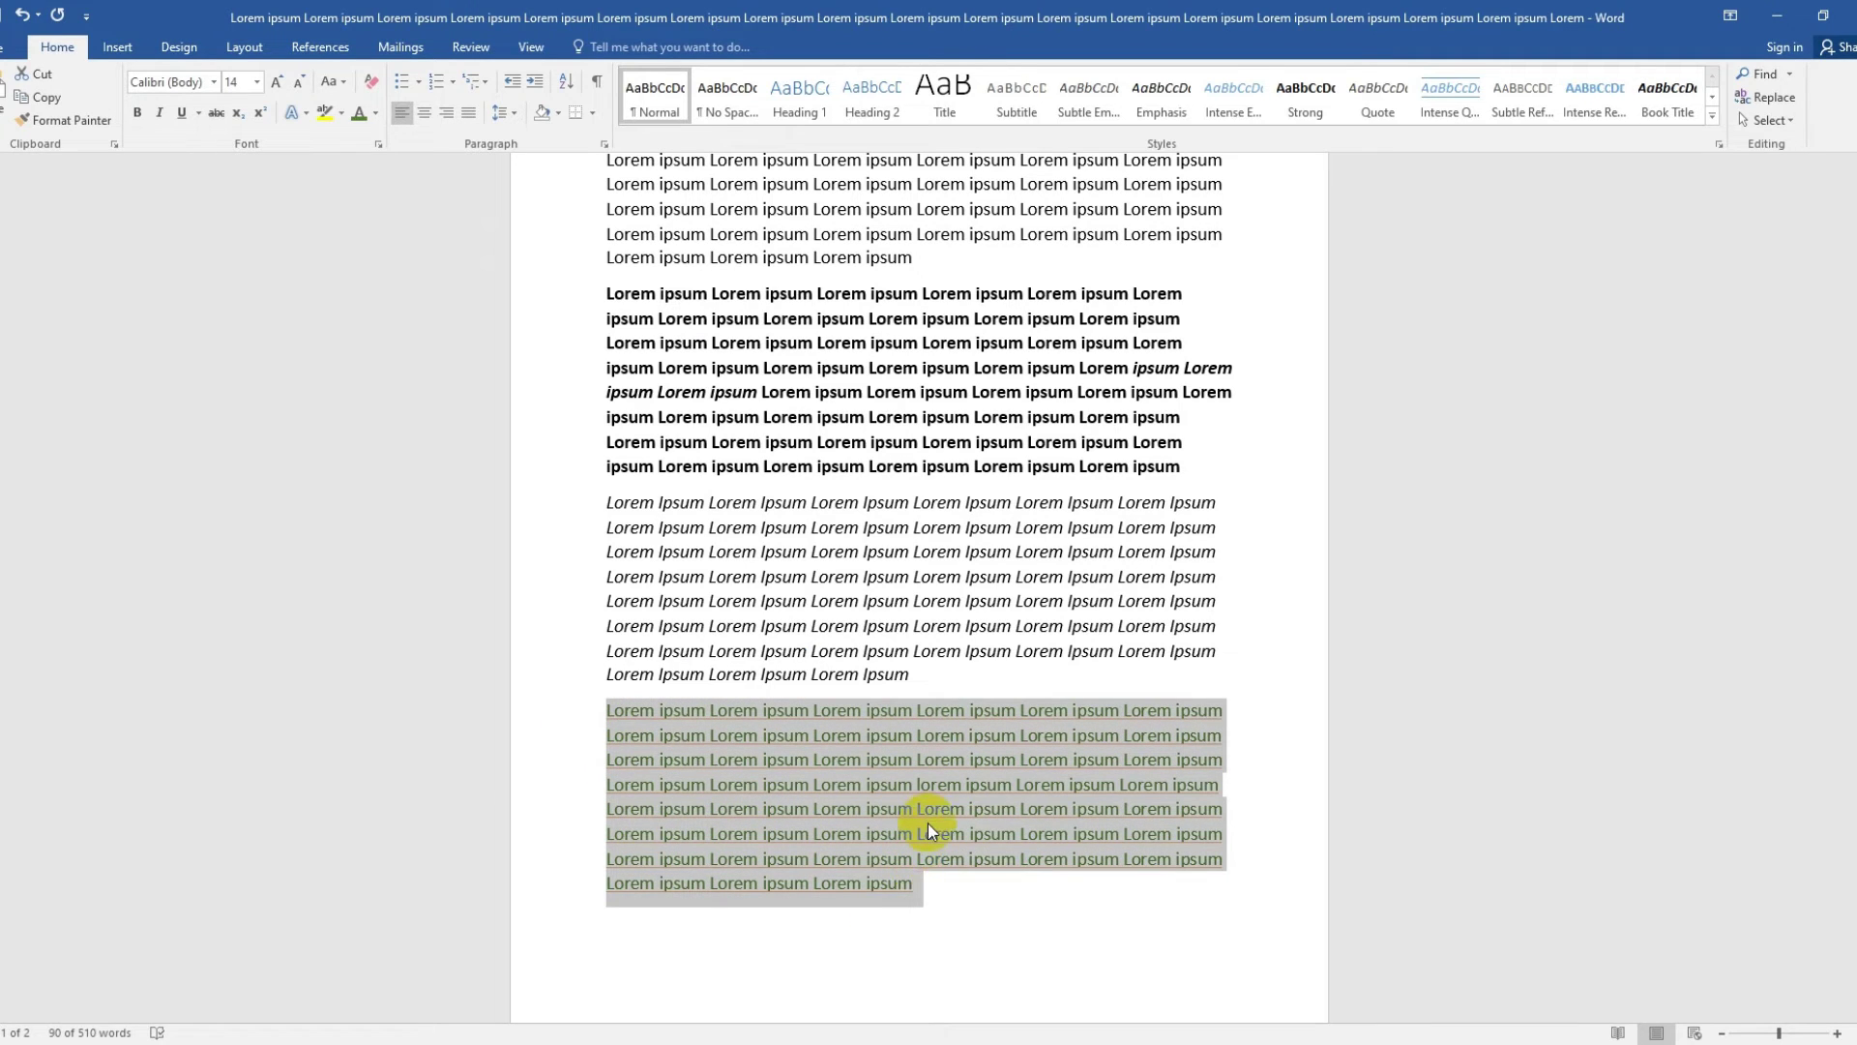
{"action": "left_click", "coordinate": [343, 115]}
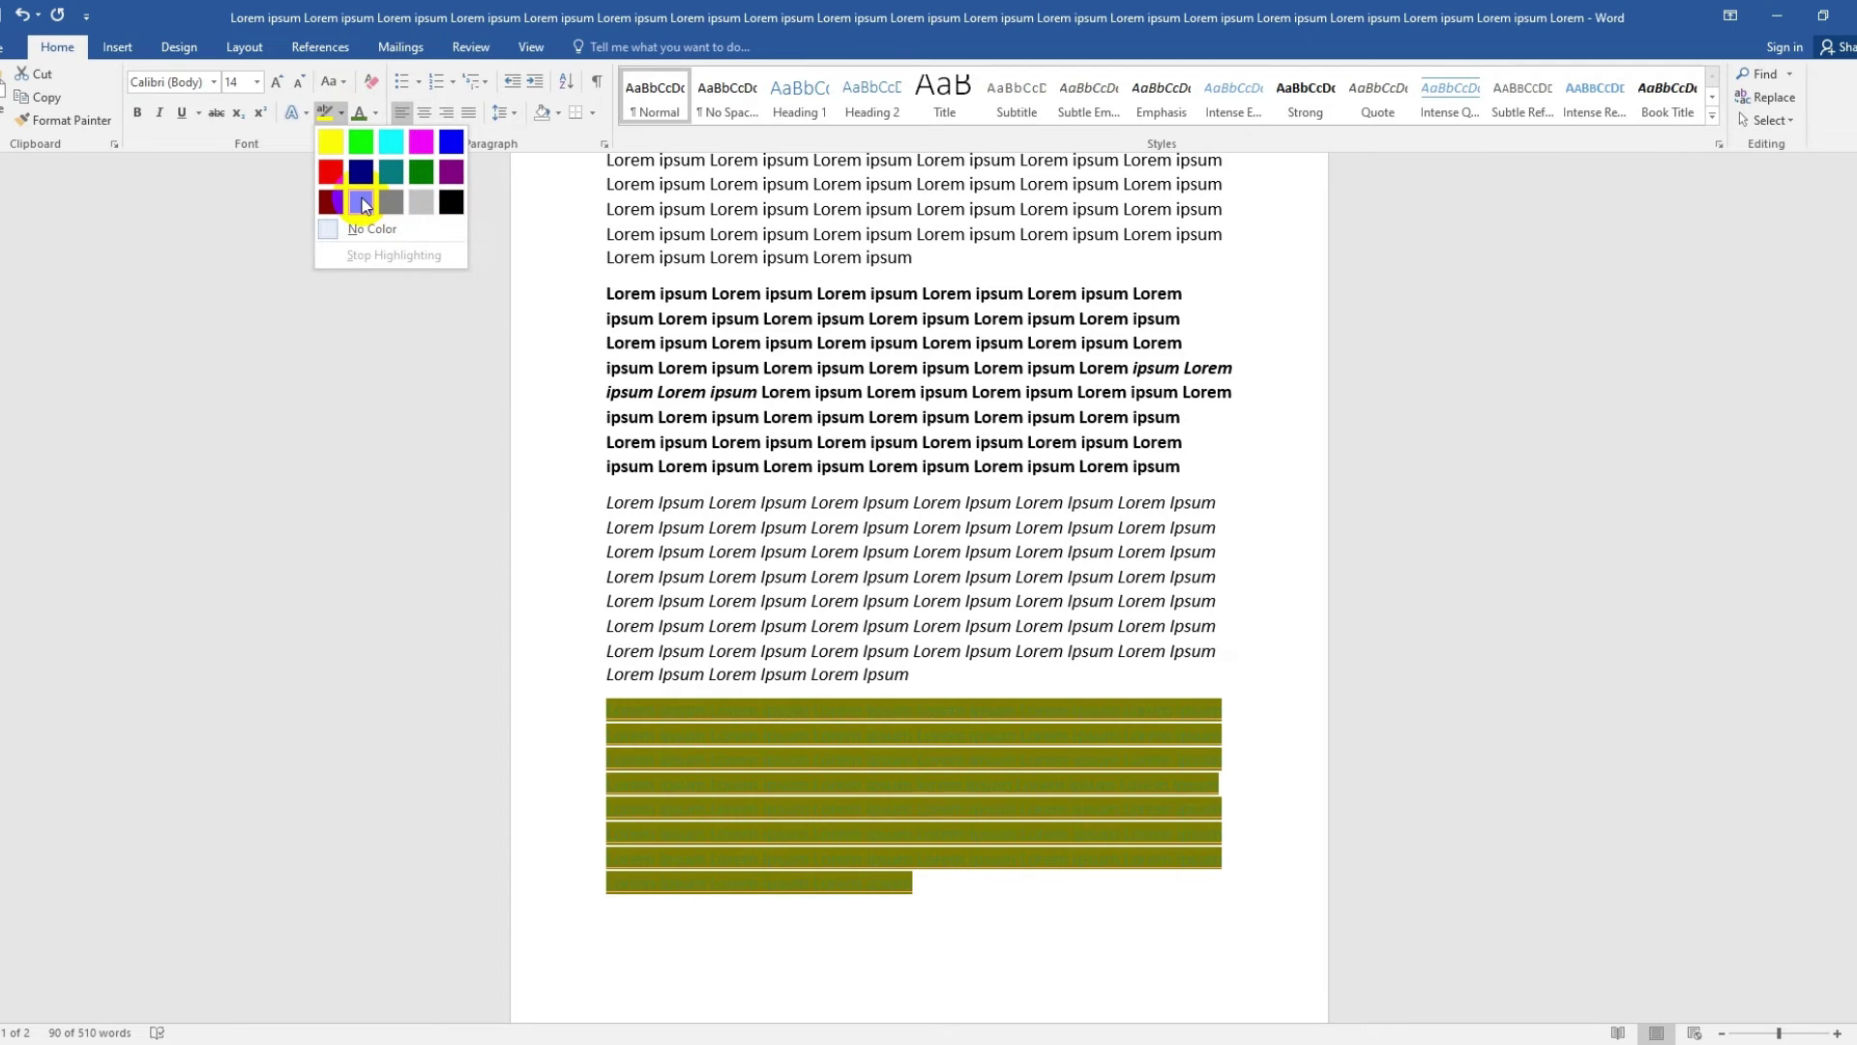
{"action": "left_click", "coordinate": [451, 201]}
{"action": "left_click", "coordinate": [854, 865]}
- Set the font color of the black-highlighted fourth paragraph to white and clear the selection
{"action": "left_click_drag", "start_coordinate": [927, 898], "coordinate": [608, 705]}
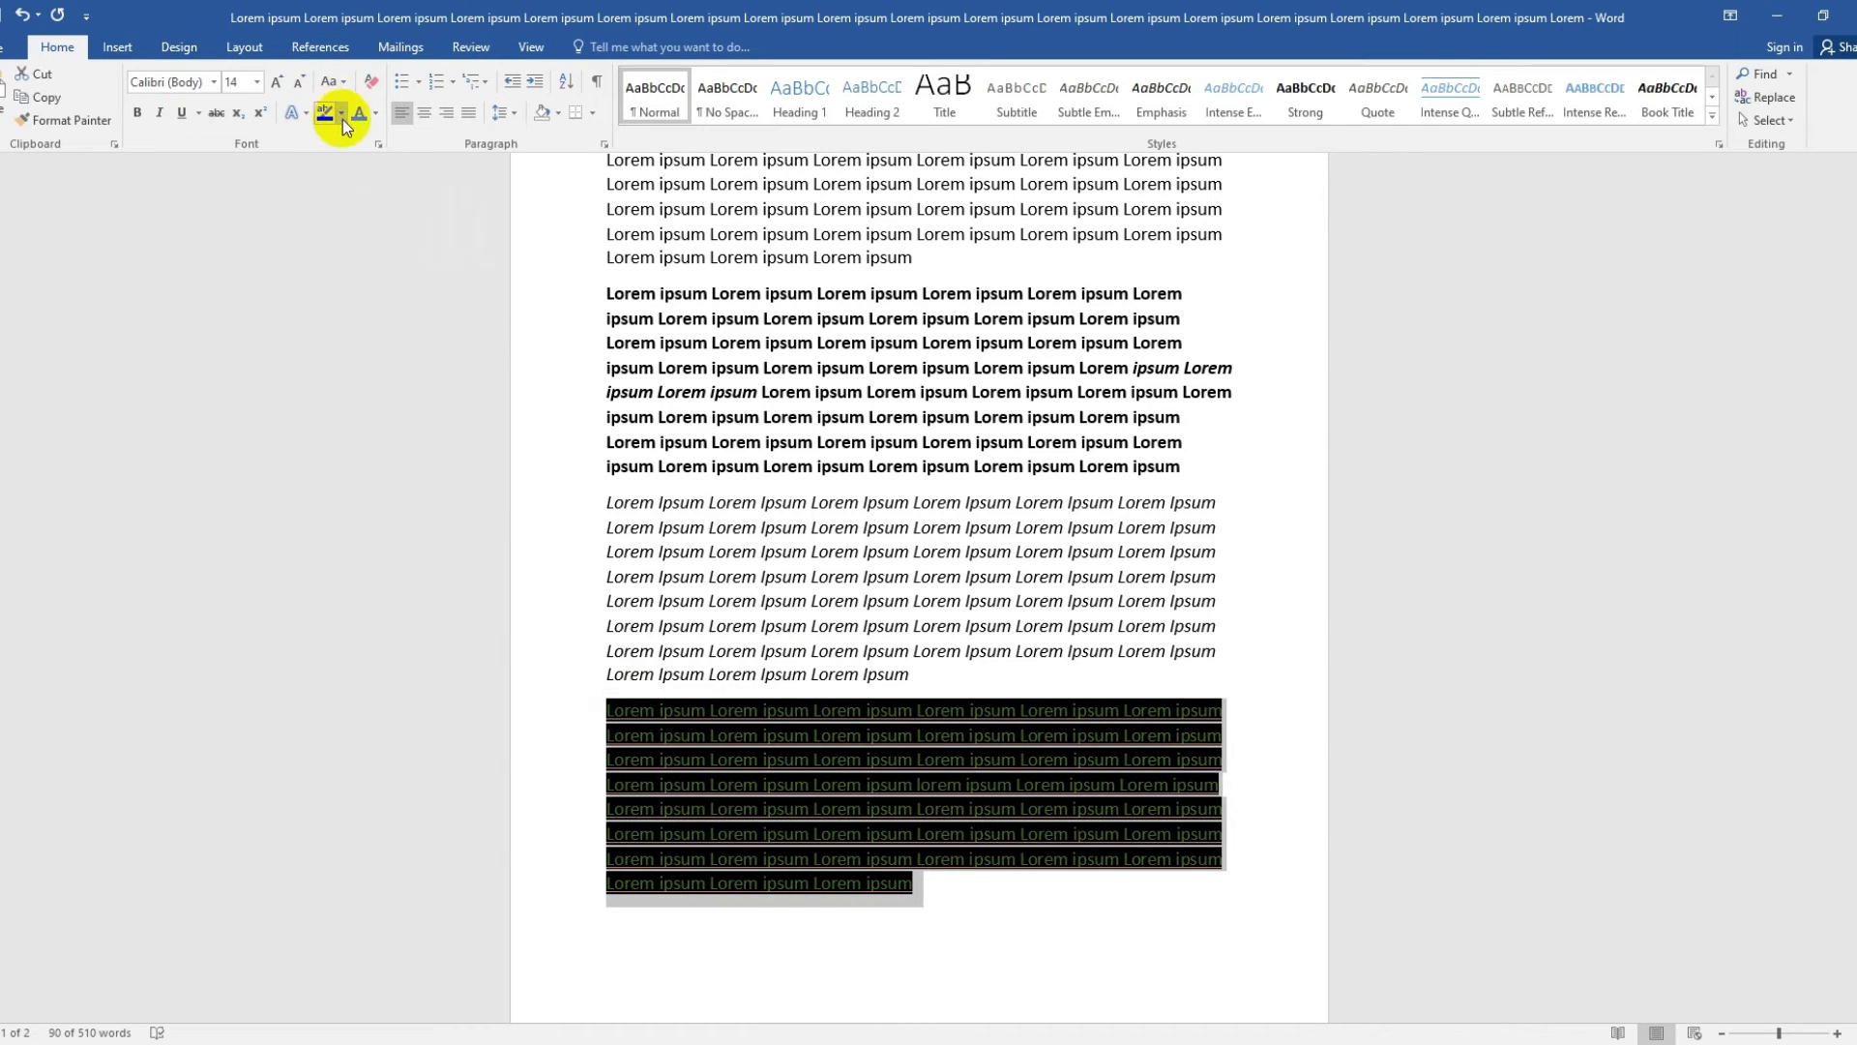
{"action": "left_click", "coordinate": [375, 113]}
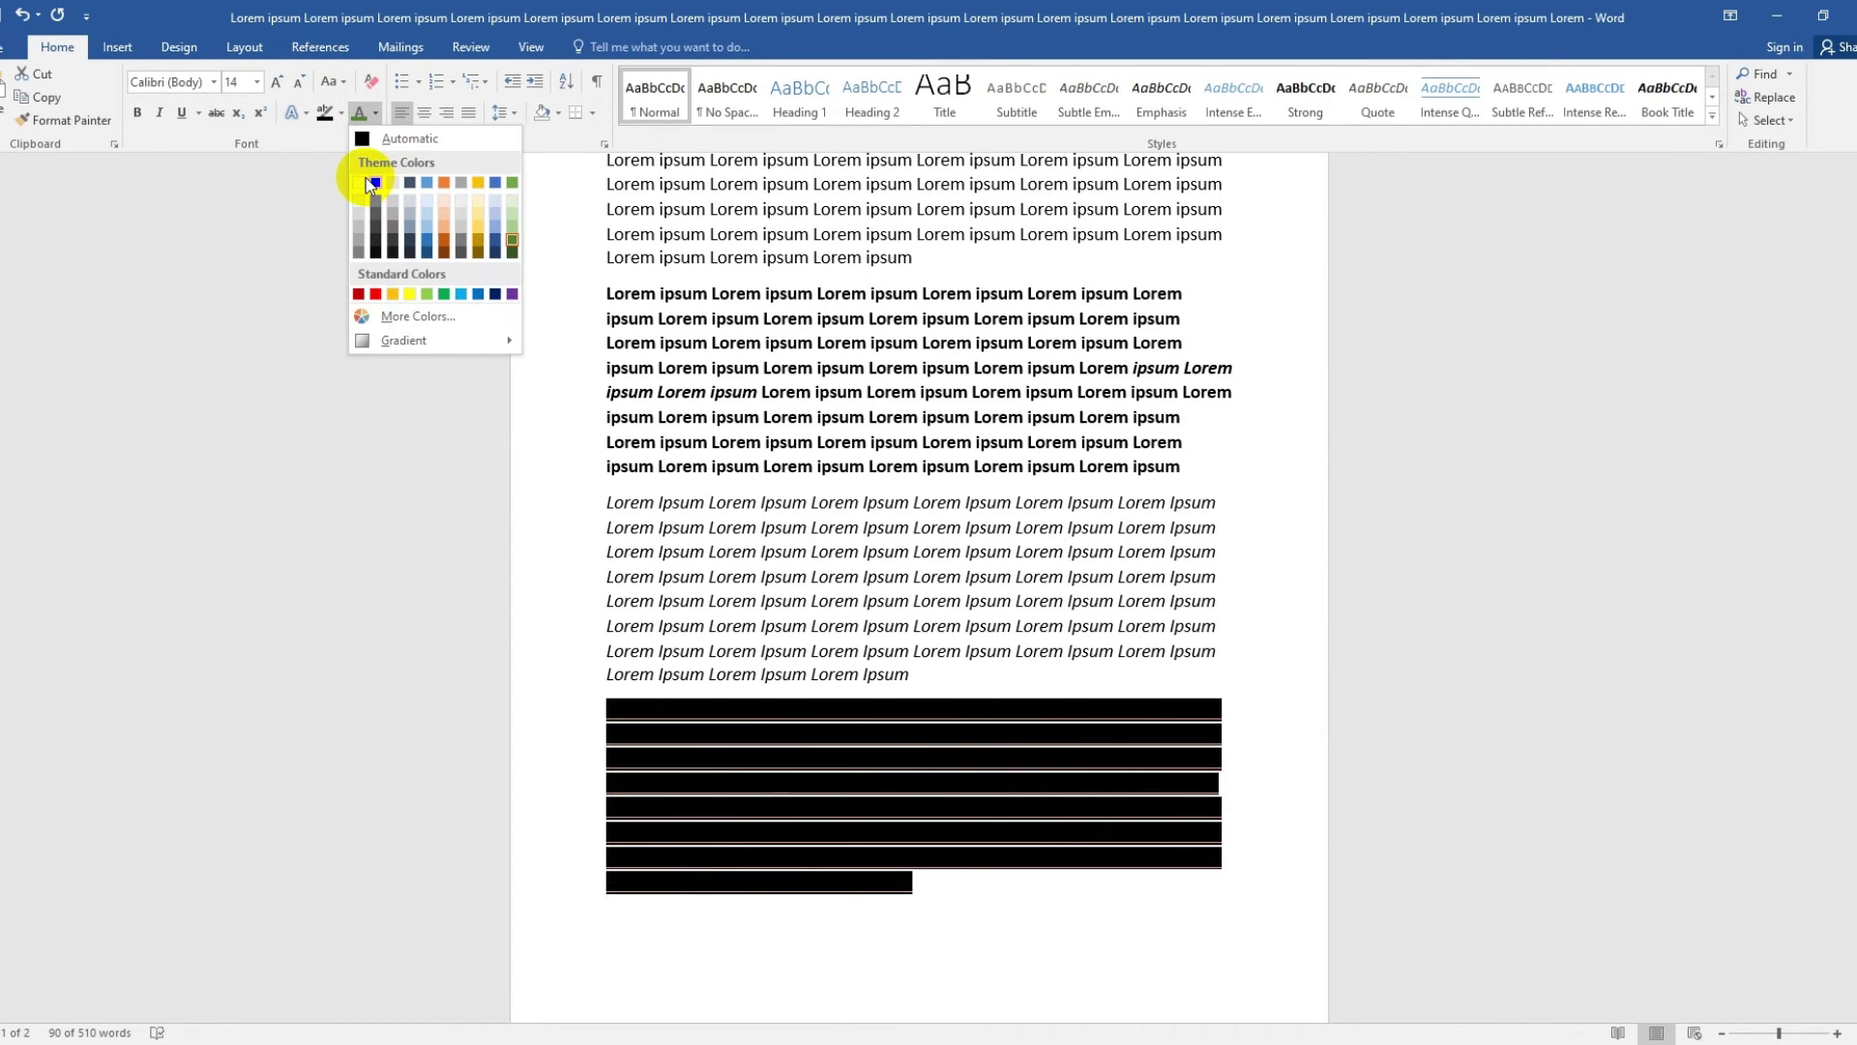
{"action": "left_click", "coordinate": [363, 183]}
{"action": "left_click", "coordinate": [717, 710]}
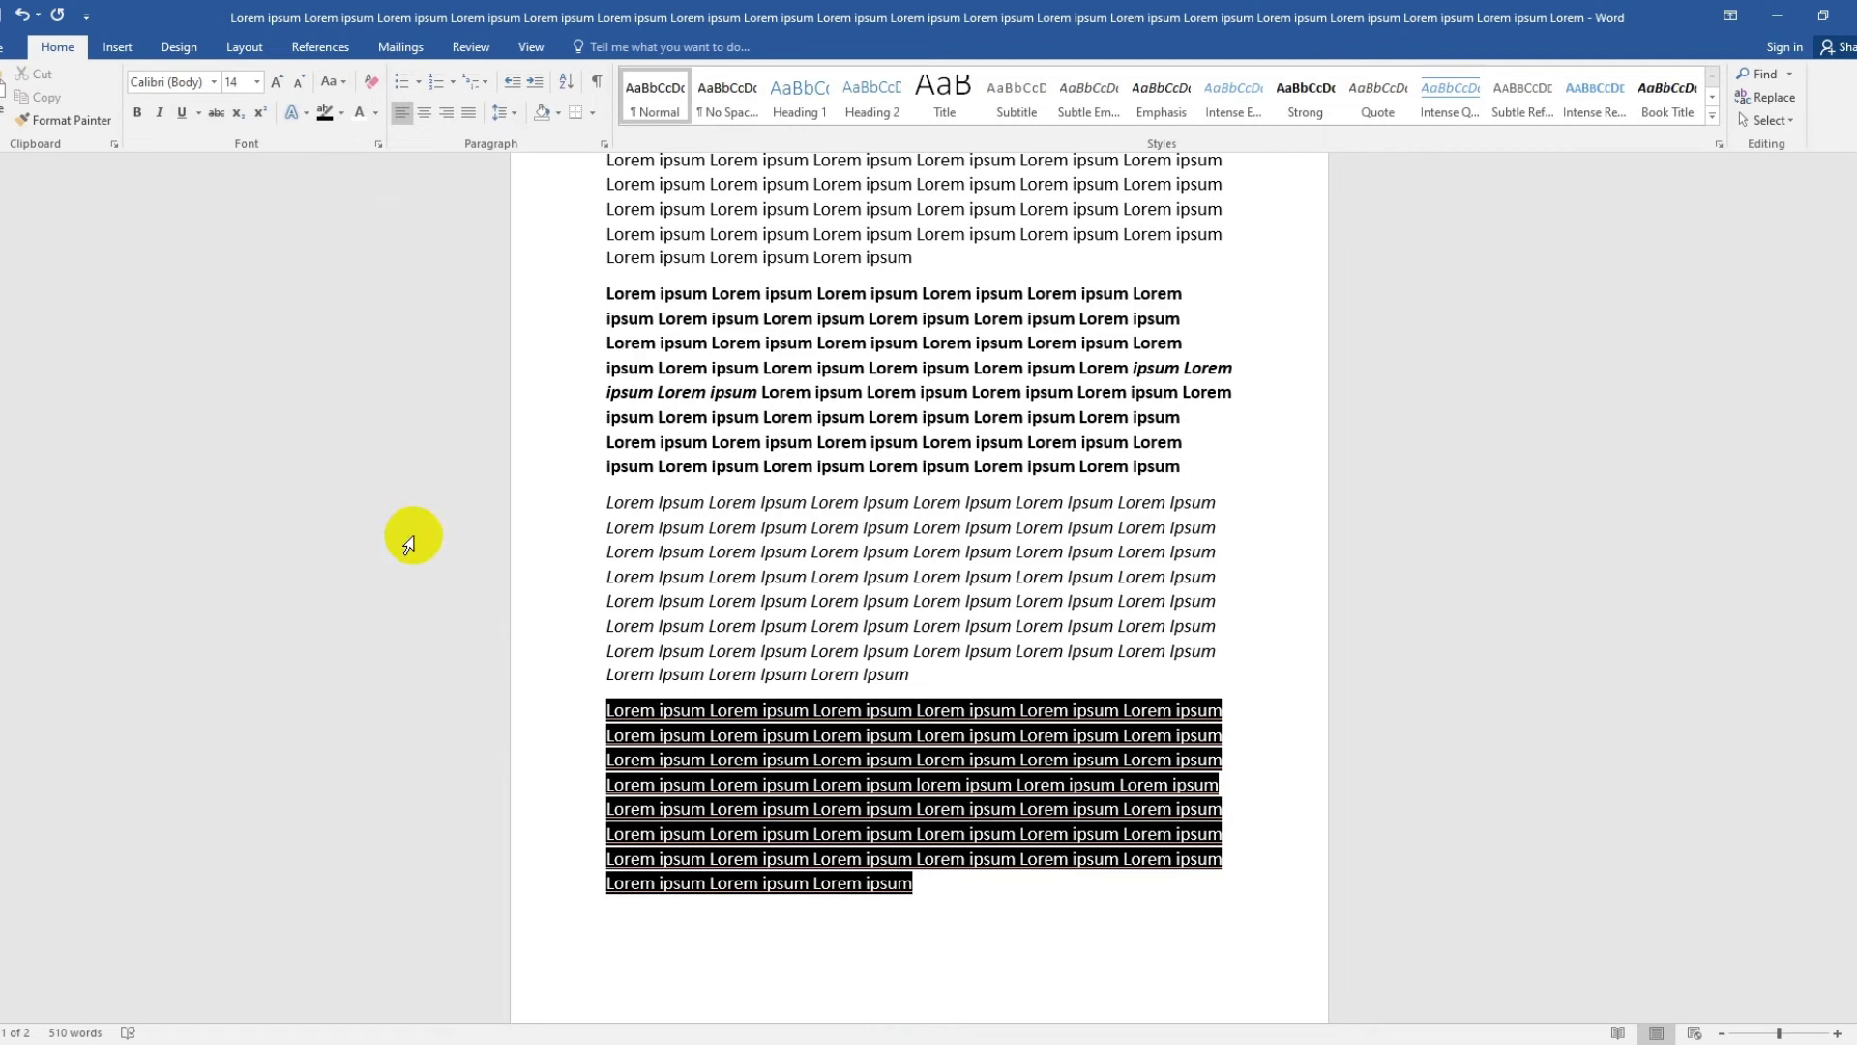
- Select the first paragraph, apply the dark gray beveled text effect preset, and clear the selection
{"action": "scroll", "coordinate": [987, 467], "scroll_direction": "up", "scroll_amount": 2}
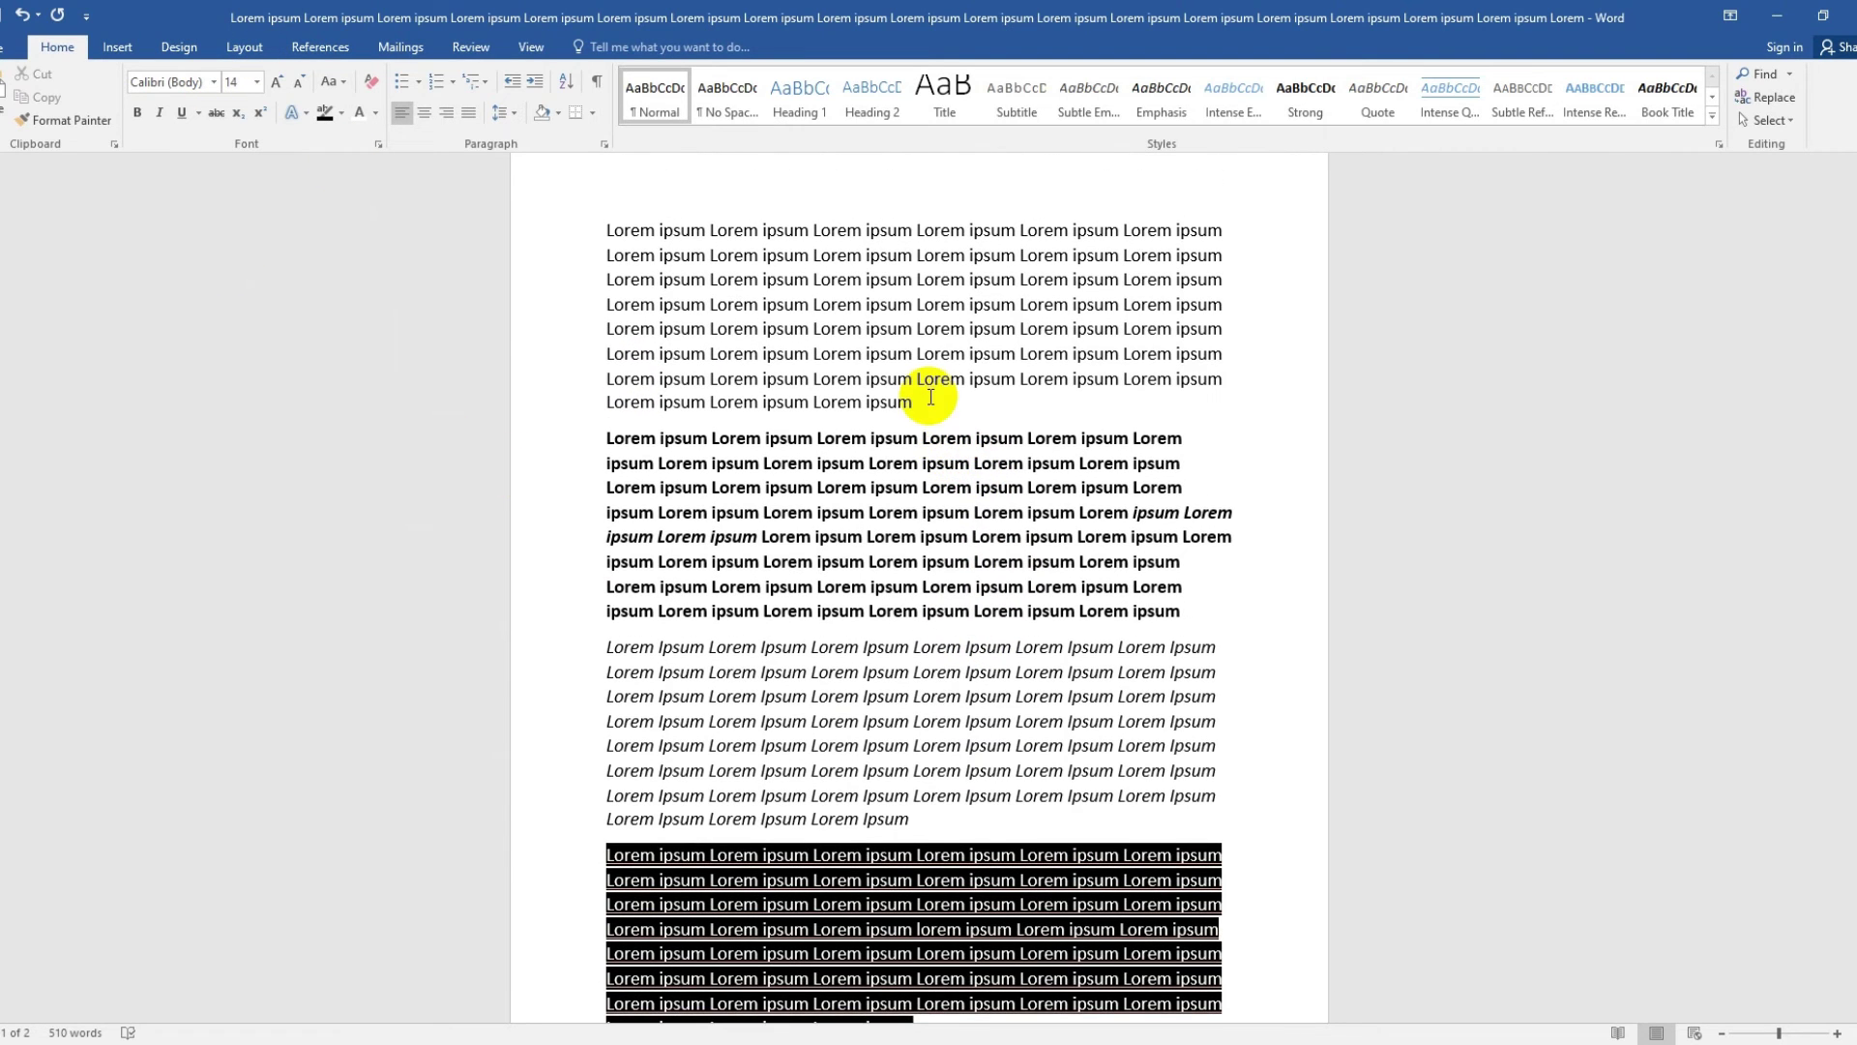
{"action": "double_click", "coordinate": [546, 234]}
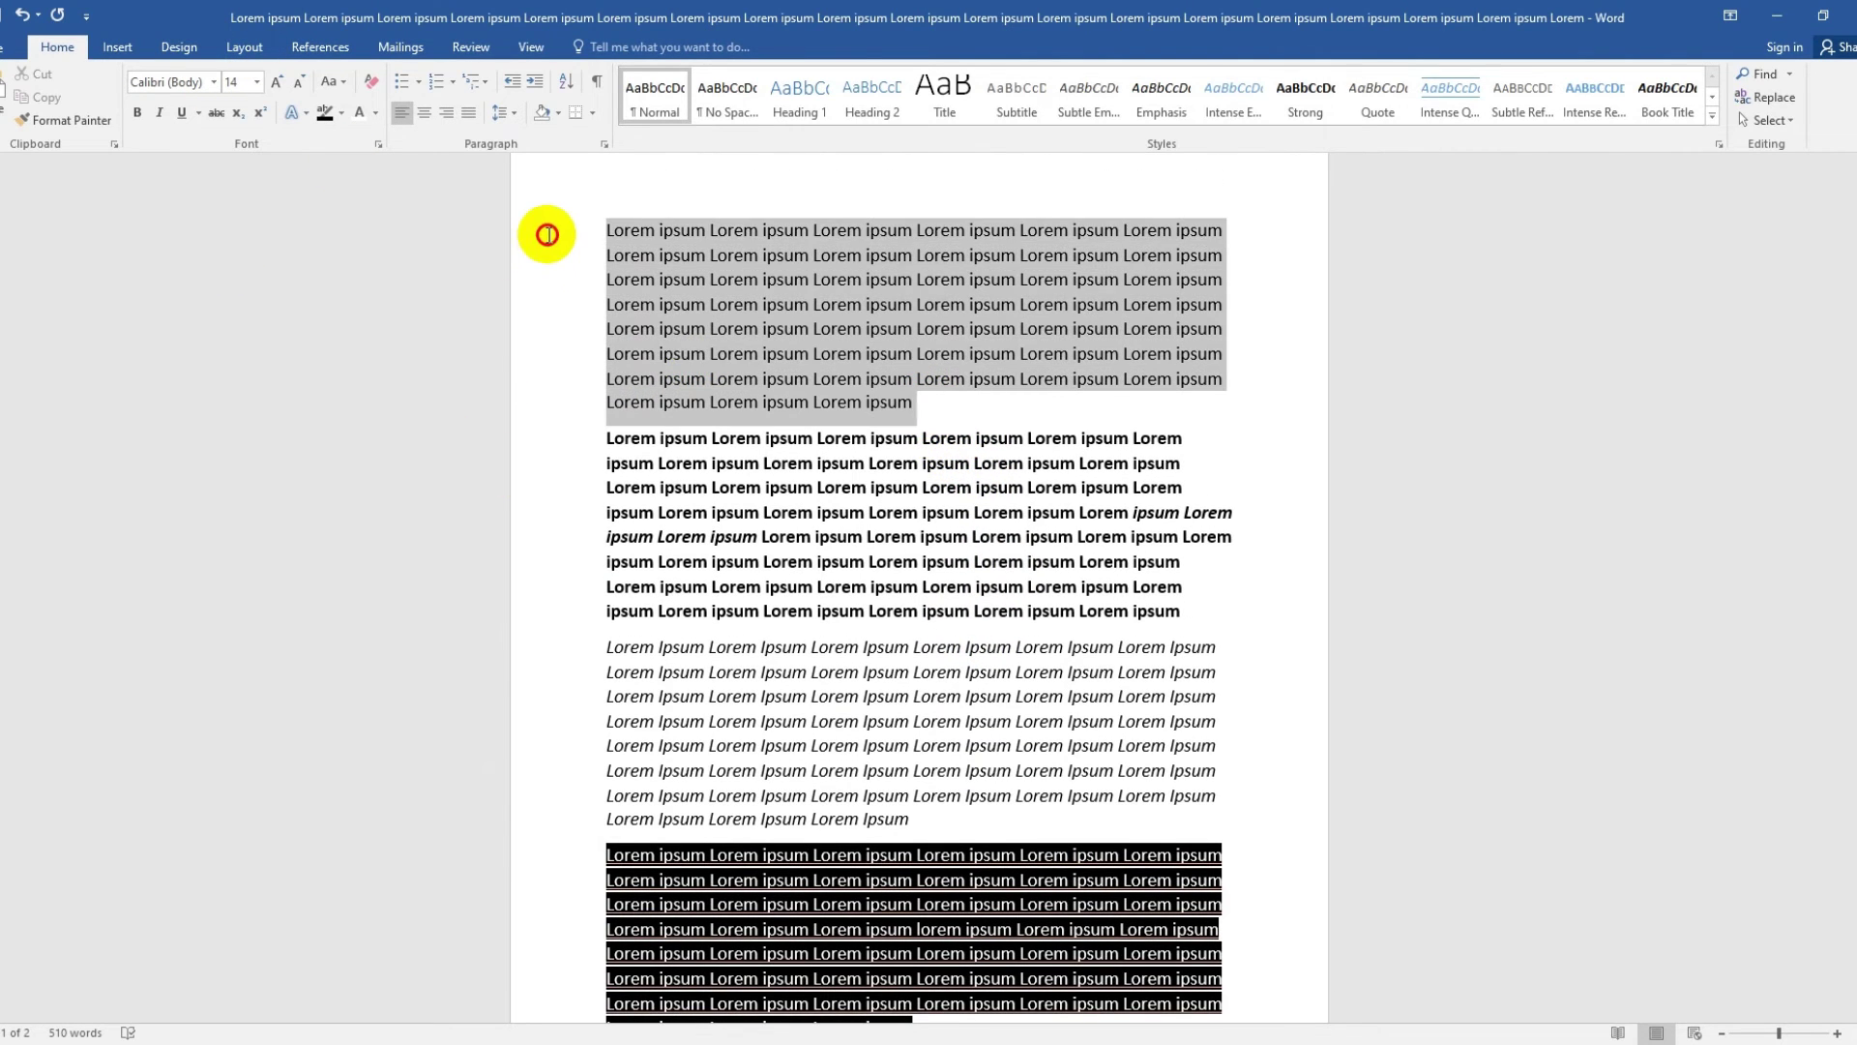
{"action": "left_click", "coordinate": [299, 112]}
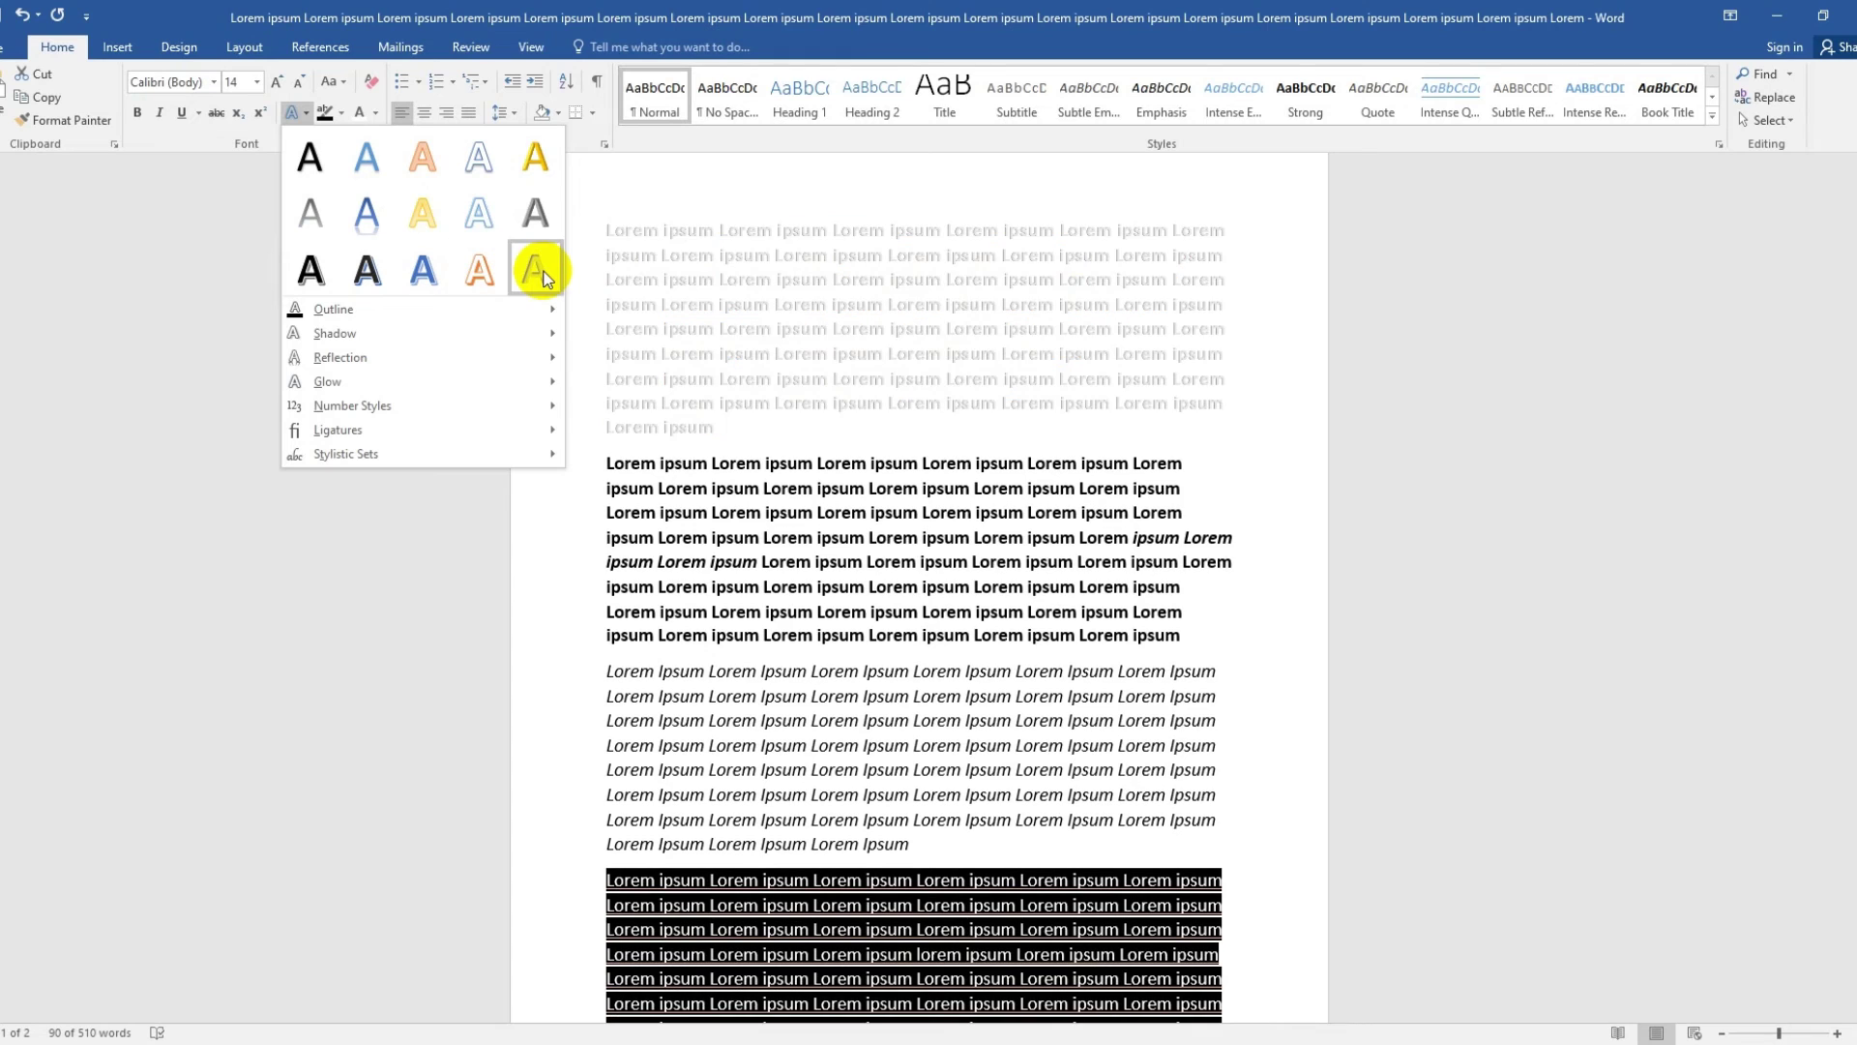
{"action": "left_click", "coordinate": [535, 213]}
{"action": "left_click", "coordinate": [836, 329]}
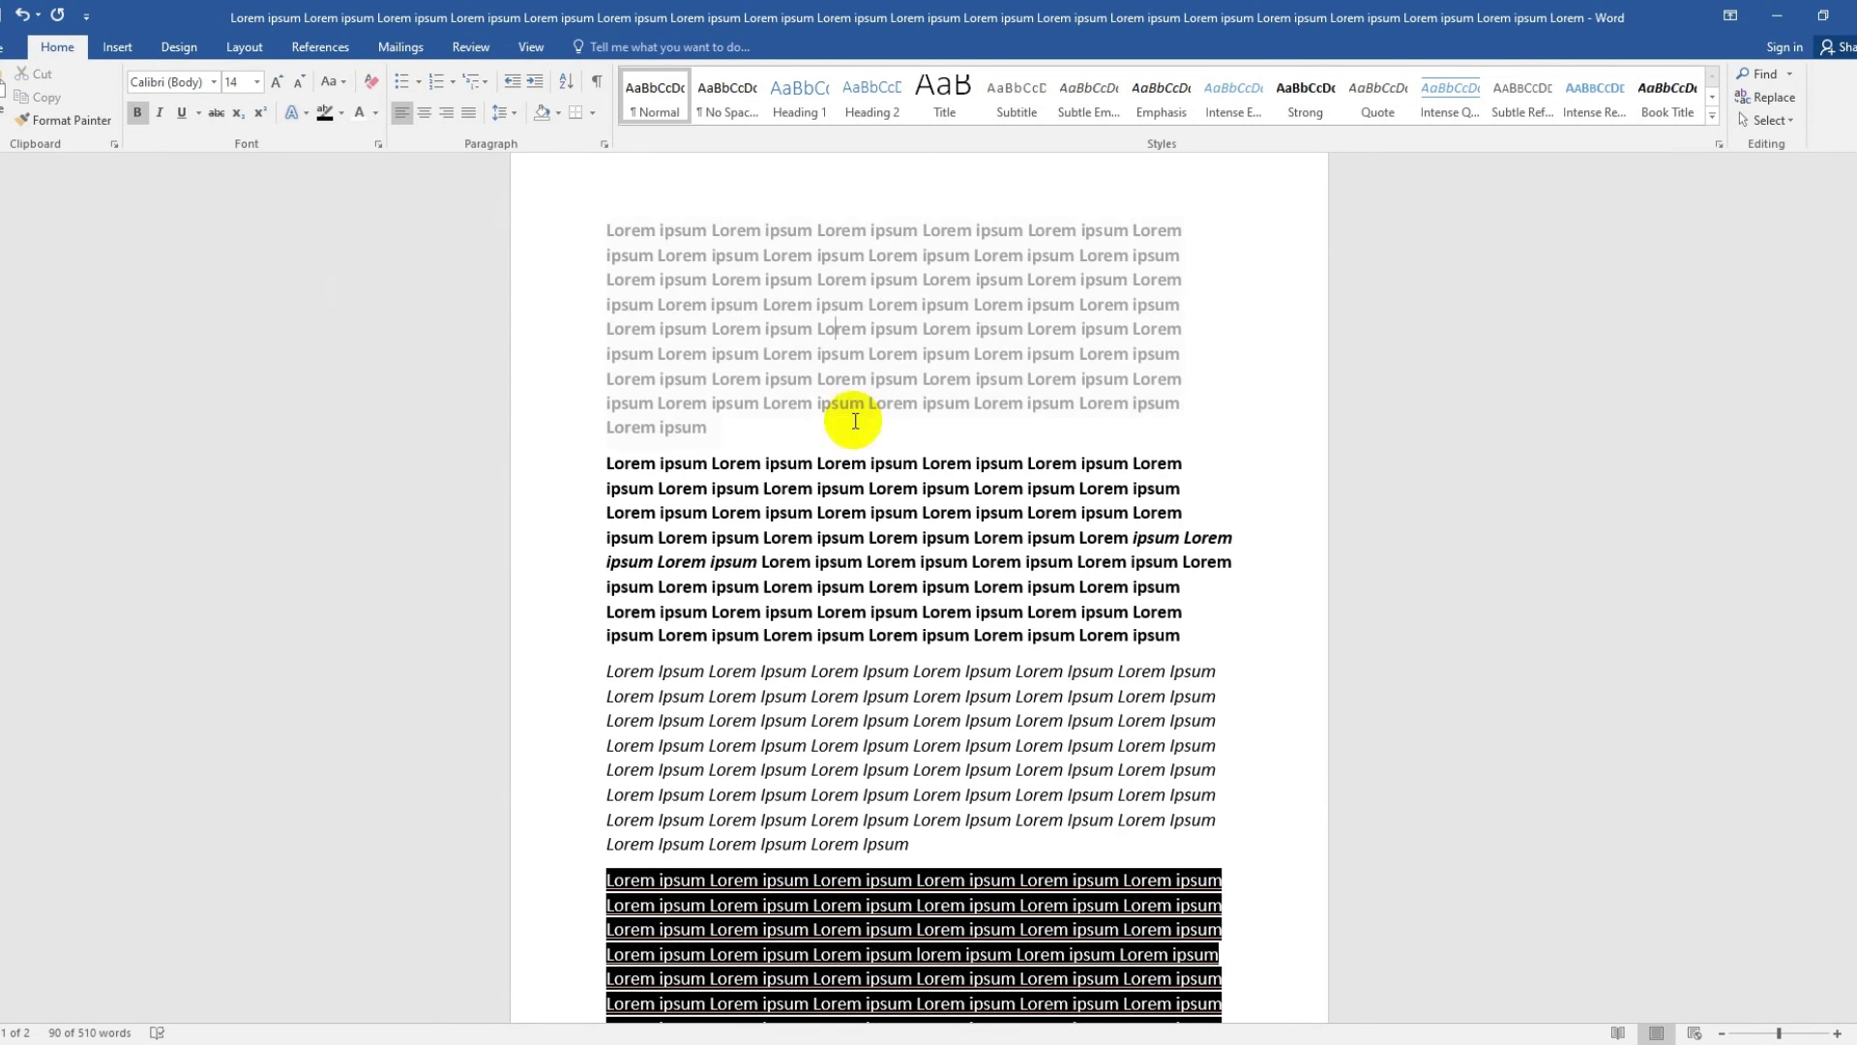
{"action": "scroll", "coordinate": [896, 551], "scroll_direction": "down", "scroll_amount": 3}
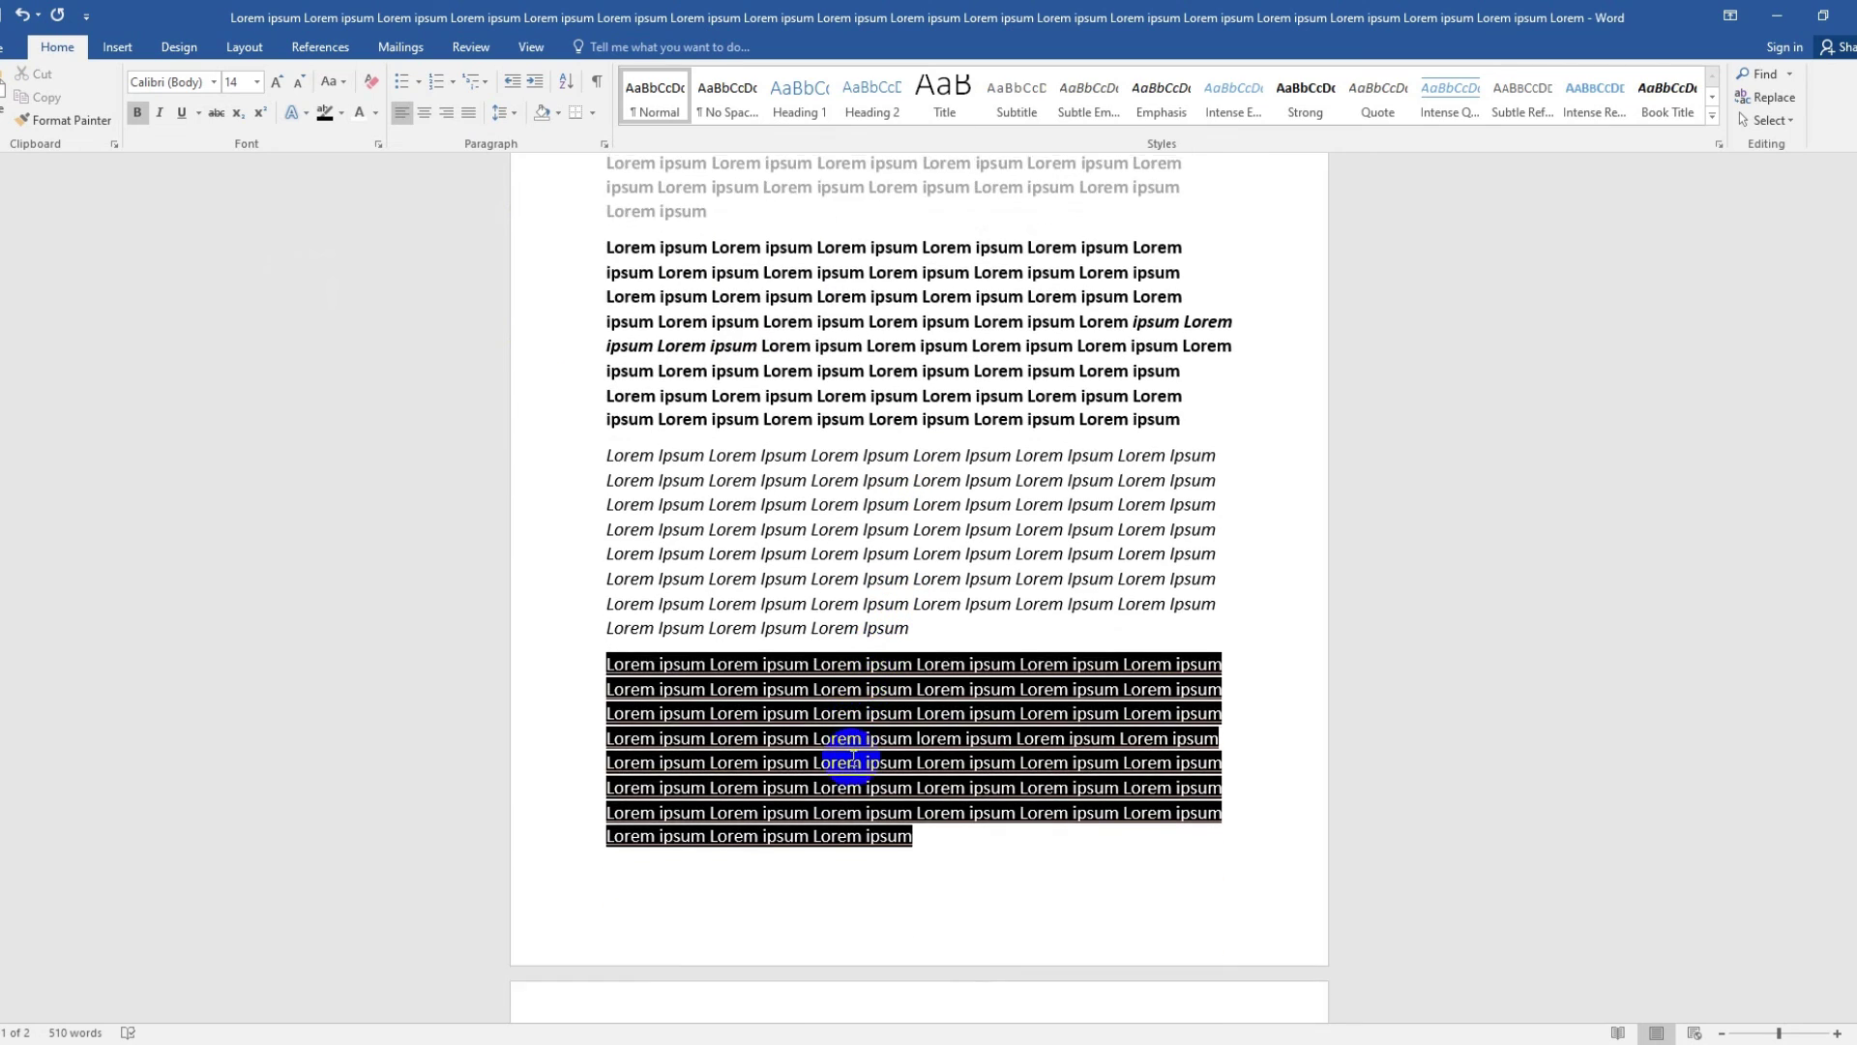
{"action": "double_click", "coordinate": [890, 800]}
{"action": "scroll", "coordinate": [899, 812], "scroll_direction": "down", "scroll_amount": 1}
{"action": "scroll", "coordinate": [900, 812], "scroll_direction": "up", "scroll_amount": 4}
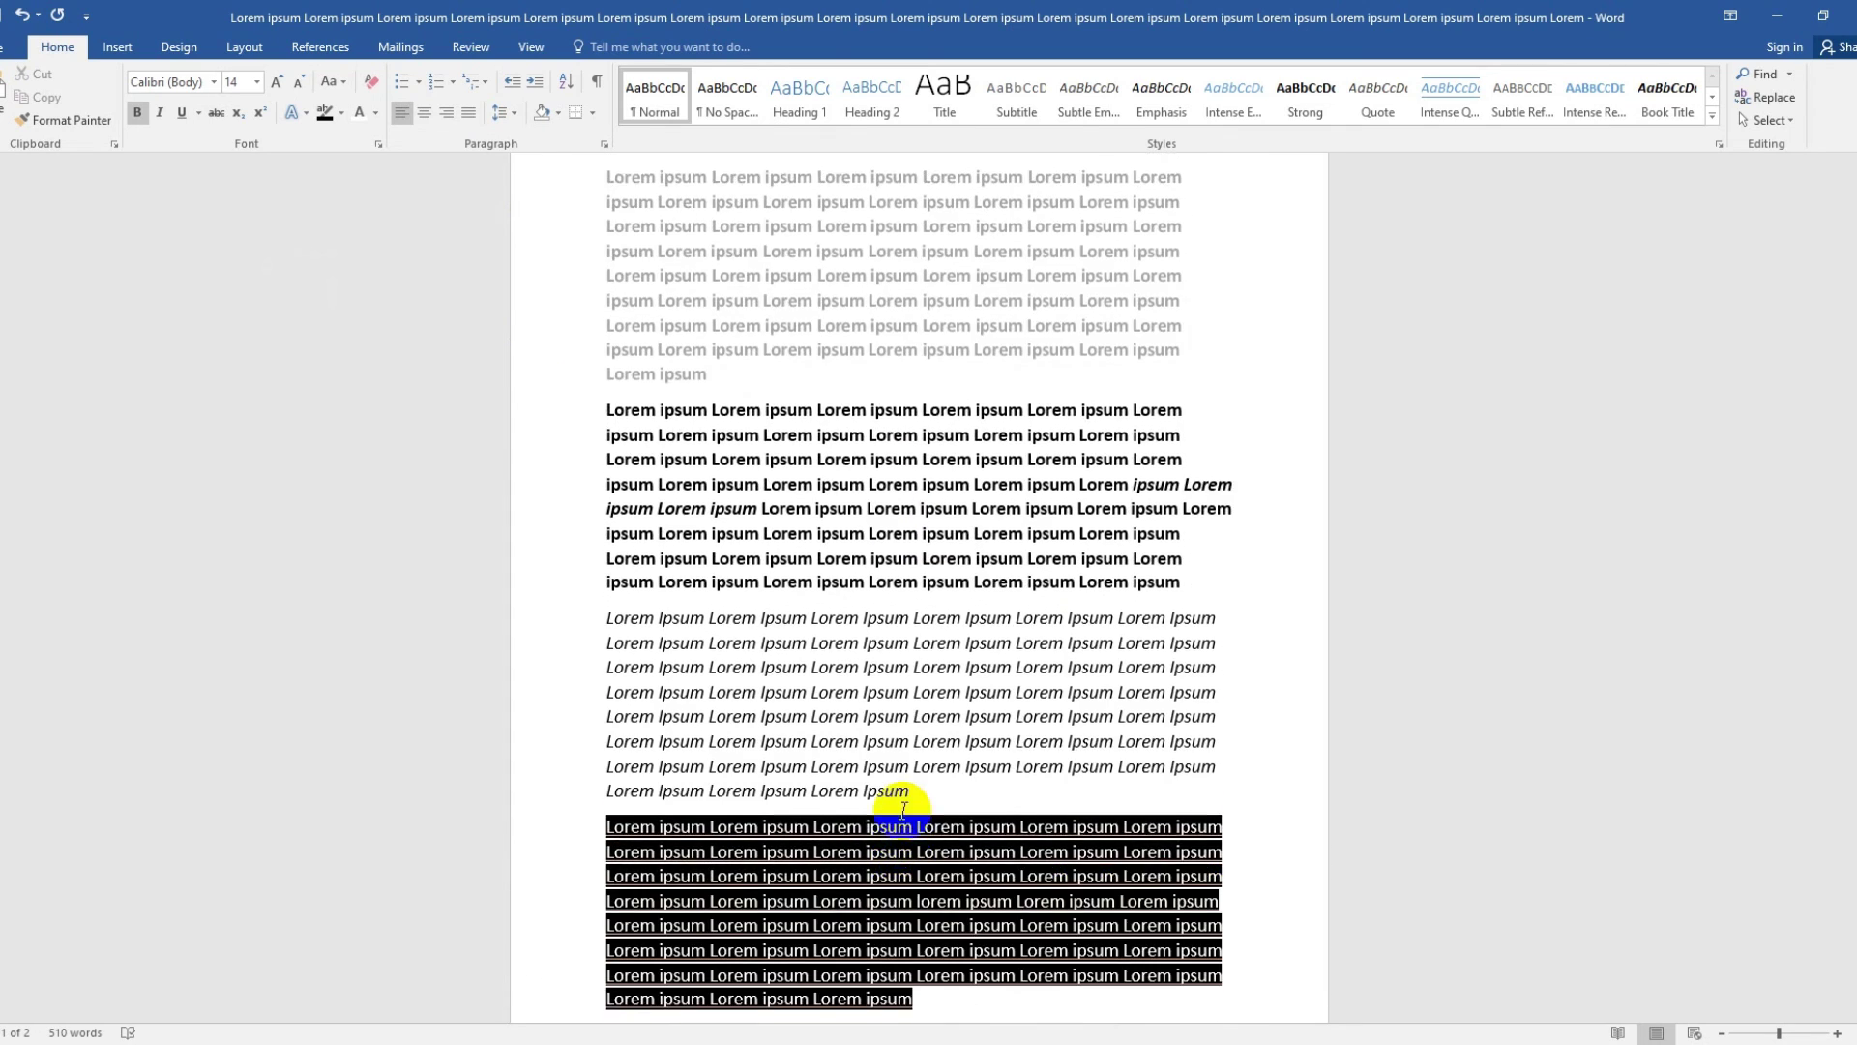